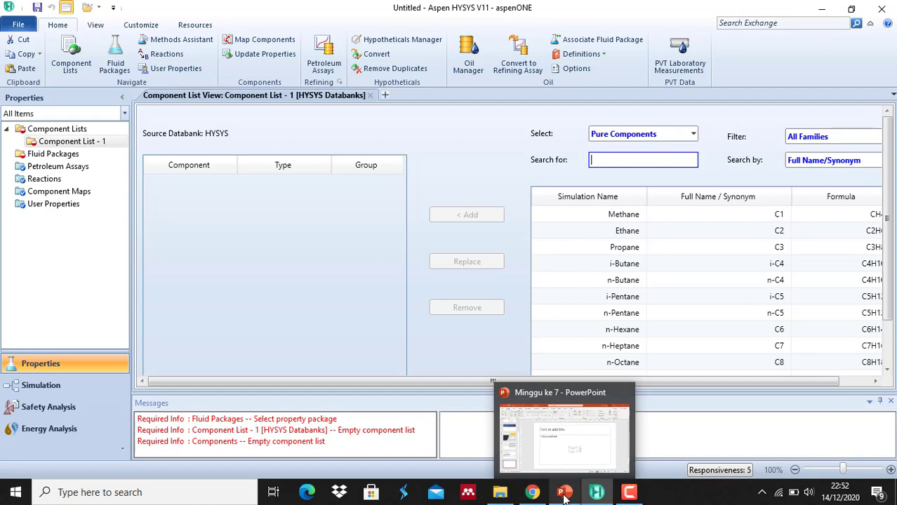
Check the reaction equations on slide 5 of the PowerPoint exercise, and add Methane to the component list in Aspen HYSYS.
{"action": "left_click", "coordinate": [565, 493]}
{"action": "left_click", "coordinate": [75, 308]}
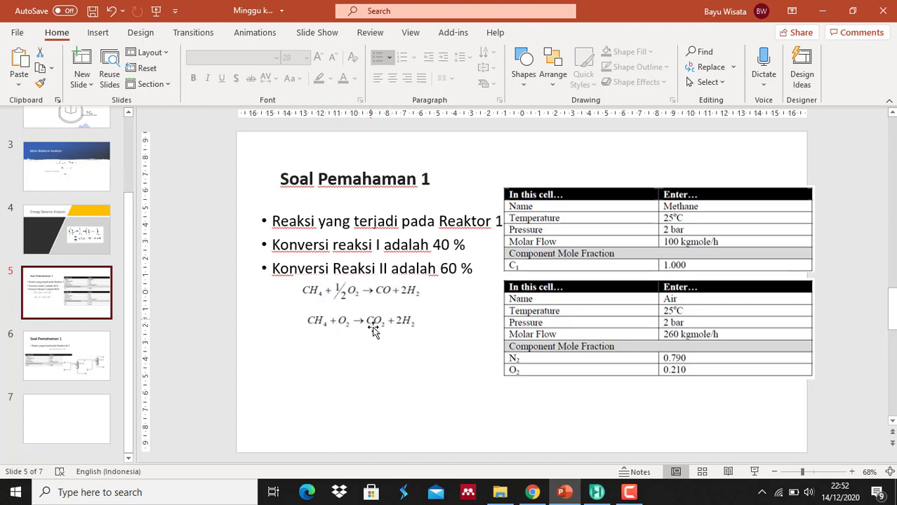
{"action": "left_click", "coordinate": [597, 493]}
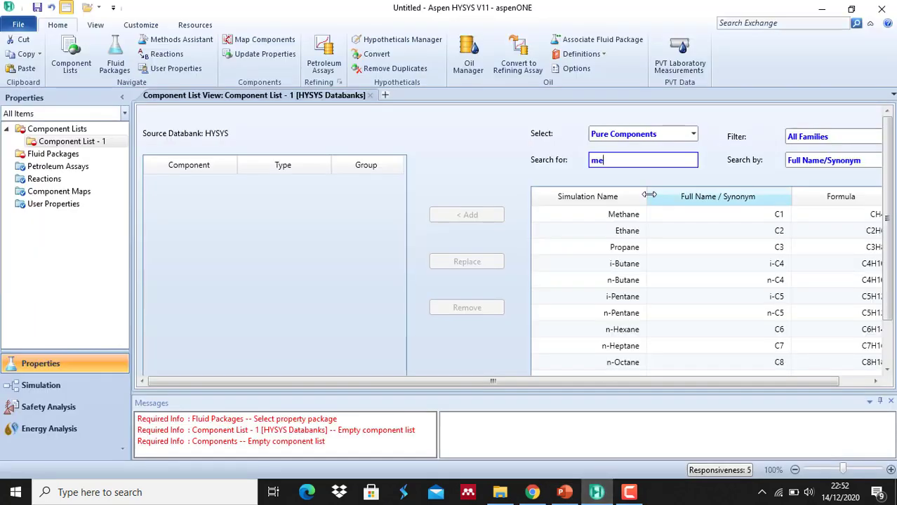
{"action": "type", "text": "tha"}
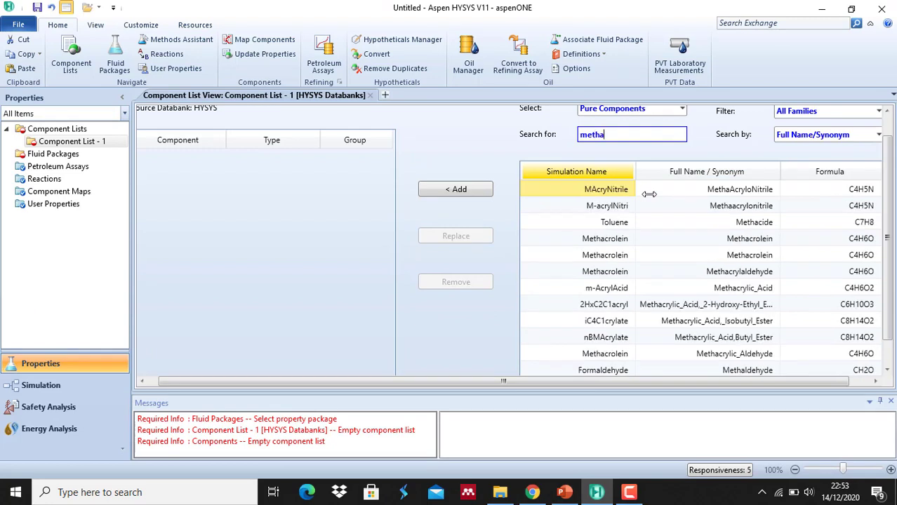
{"action": "type", "text": "ne"}
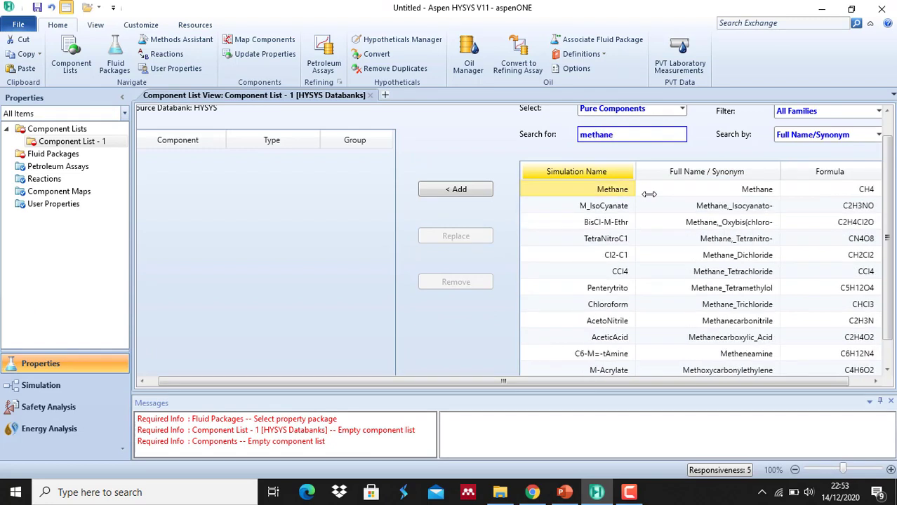
{"action": "left_click", "coordinate": [464, 191]}
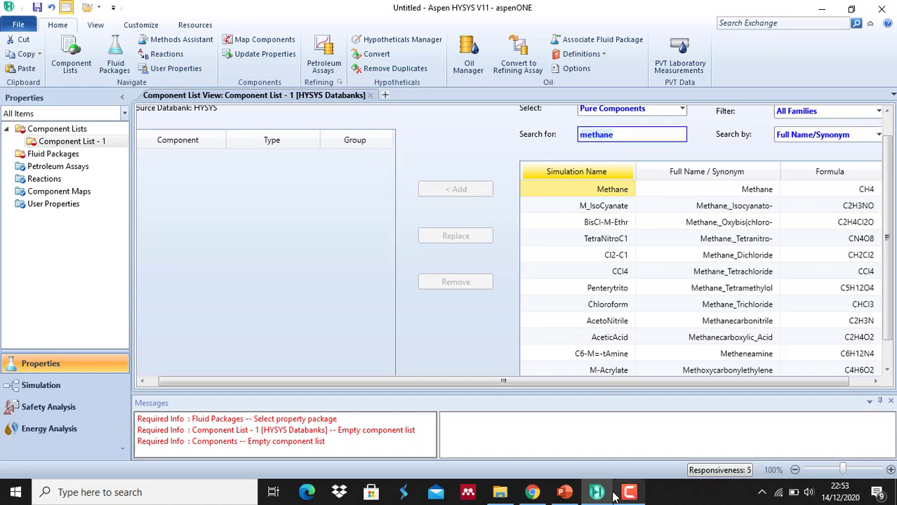
Recheck the exercise slide in PowerPoint, and add Oxygen and Nitrogen to the HYSYS component list.
{"action": "left_click", "coordinate": [567, 494]}
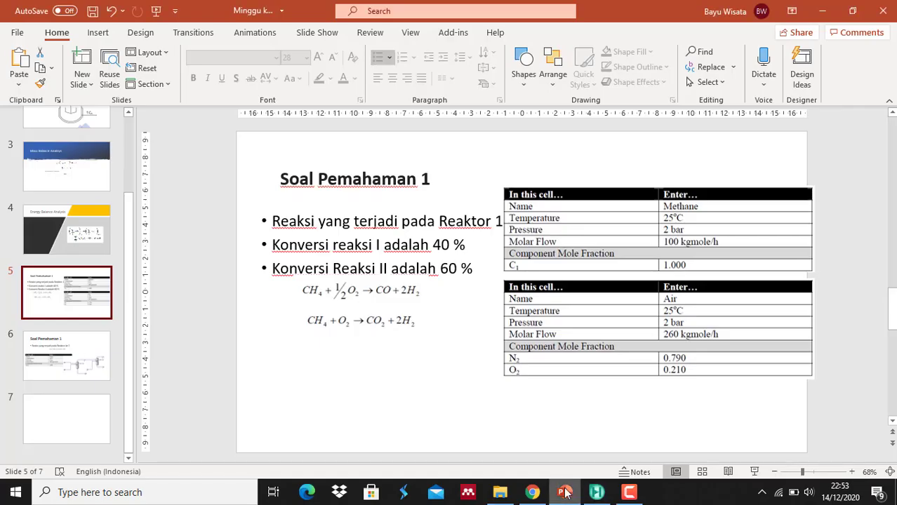
{"action": "left_click", "coordinate": [601, 496]}
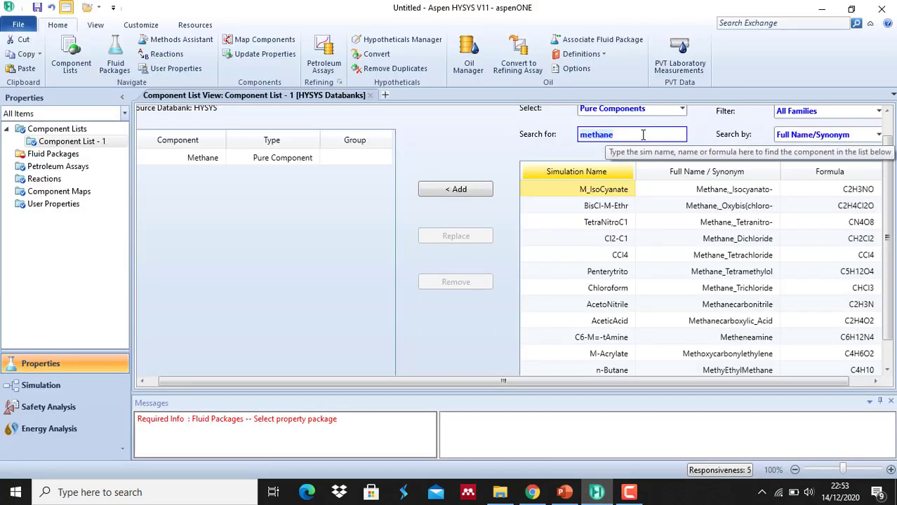
{"action": "type", "text": "ox"}
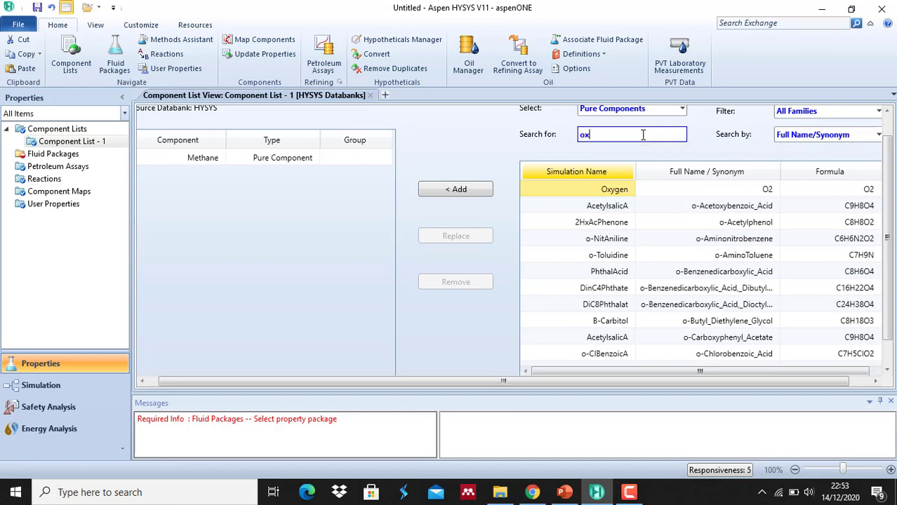
{"action": "type", "text": "yge"}
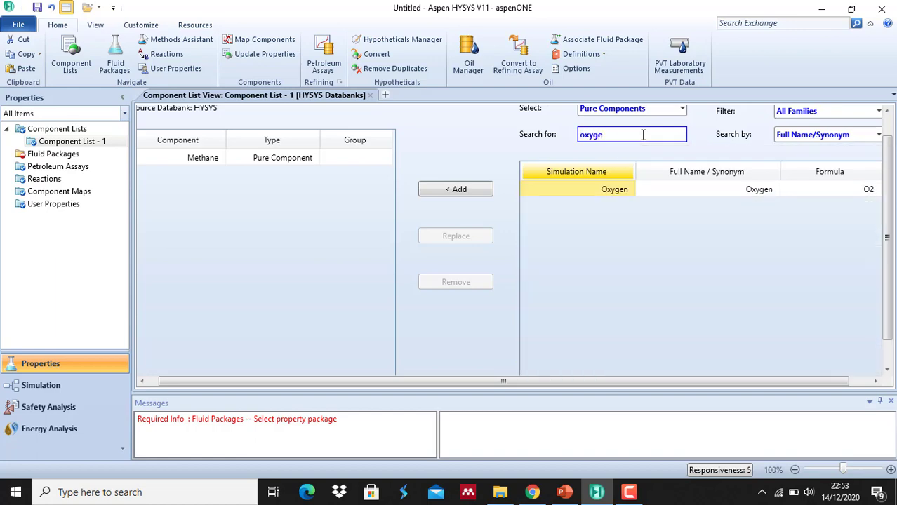
{"action": "left_click", "coordinate": [456, 189]}
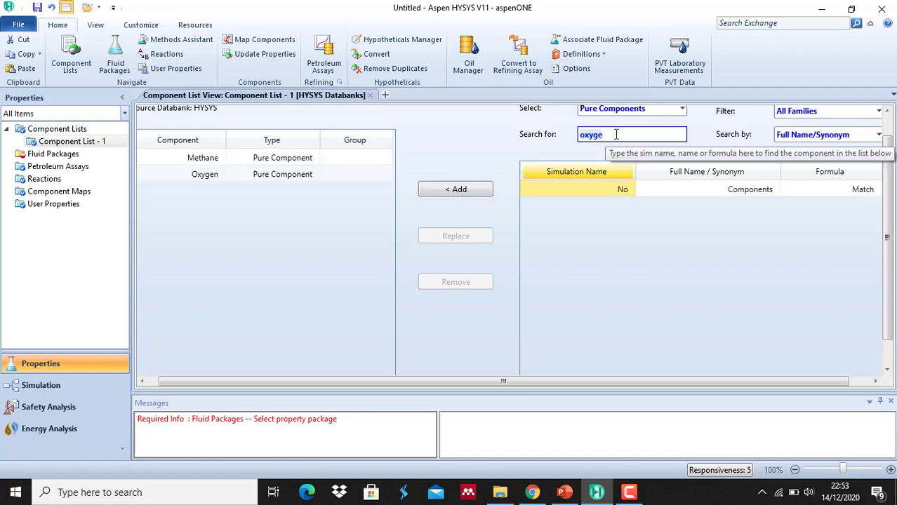
{"action": "type", "text": "nitro"}
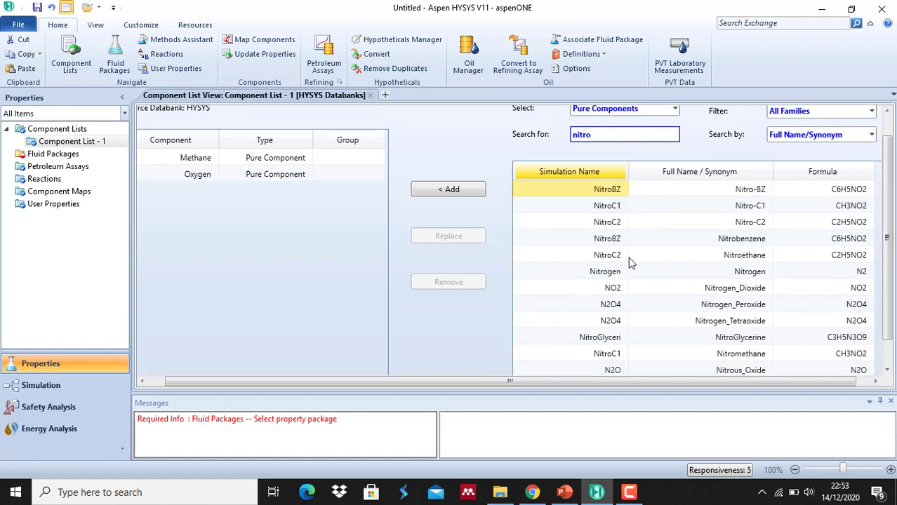
{"action": "left_click", "coordinate": [449, 189]}
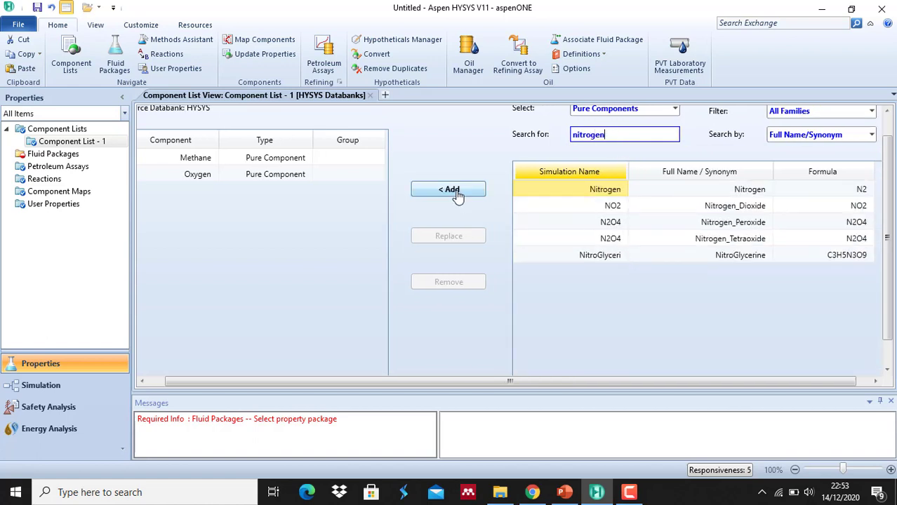
Add the pure components CO and CO2 to the component list, consulting the exercise slide in PowerPoint.
{"action": "left_click", "coordinate": [565, 492]}
{"action": "left_click", "coordinate": [572, 497]}
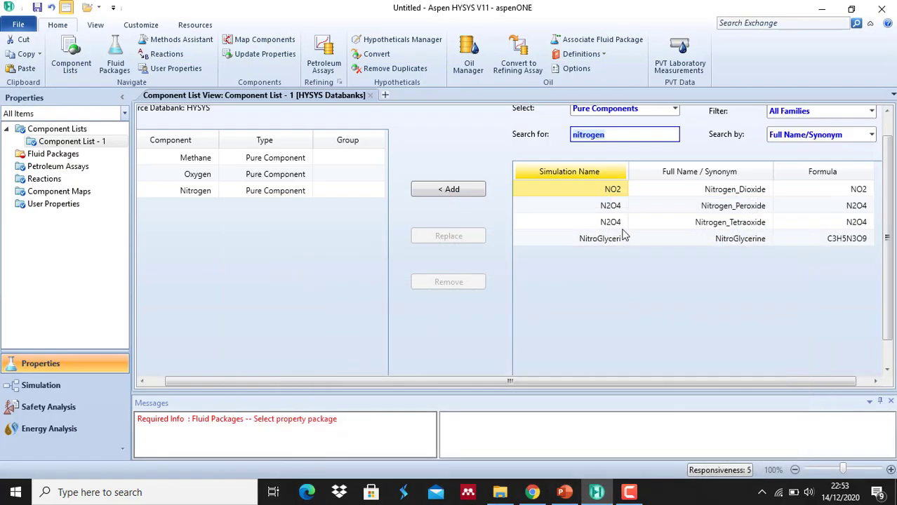
{"action": "type", "text": "CO"}
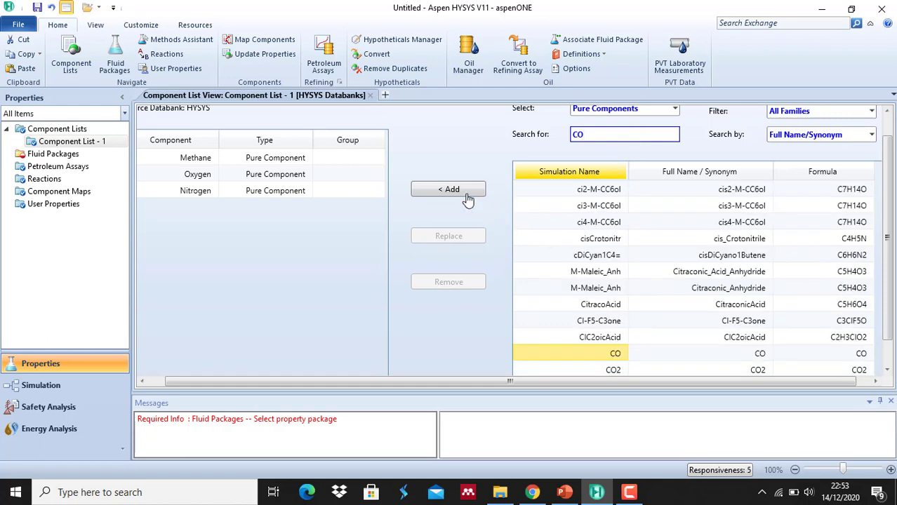
{"action": "left_click", "coordinate": [468, 200]}
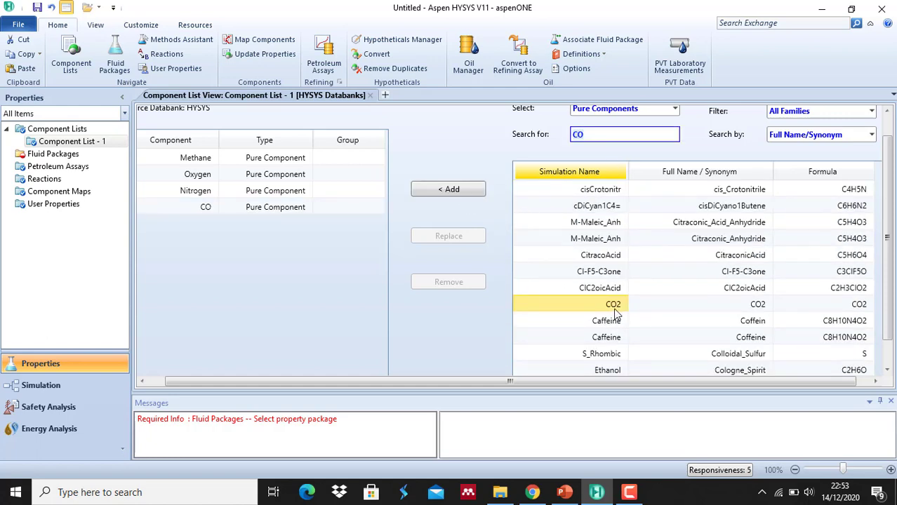
{"action": "left_click", "coordinate": [455, 197]}
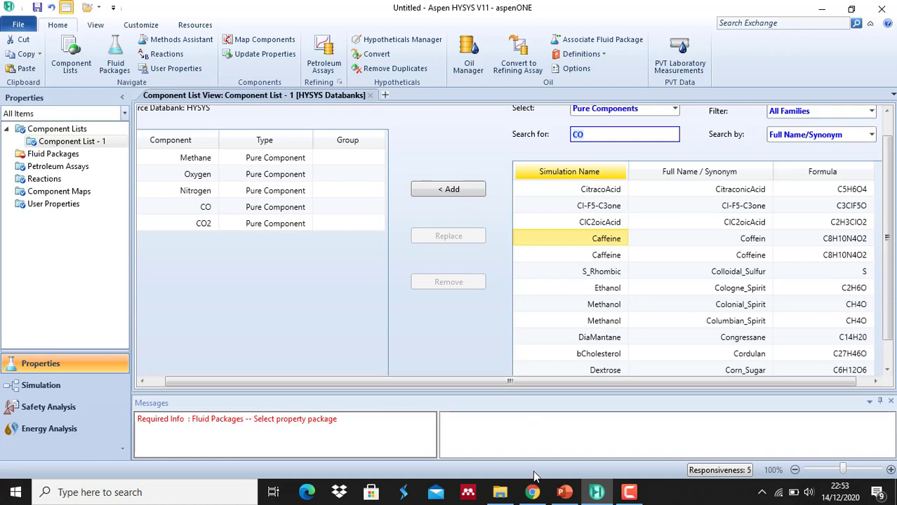
Check the reaction products on the PowerPoint slide, and find H2 in HYSYS to add Hydrogen to the component list.
{"action": "left_click", "coordinate": [566, 494]}
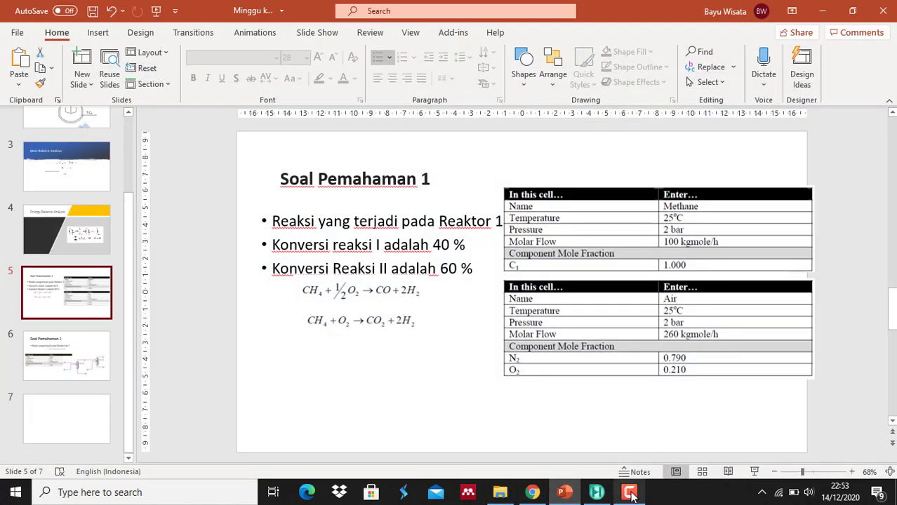
{"action": "left_click", "coordinate": [597, 493]}
{"action": "type", "text": "H2"}
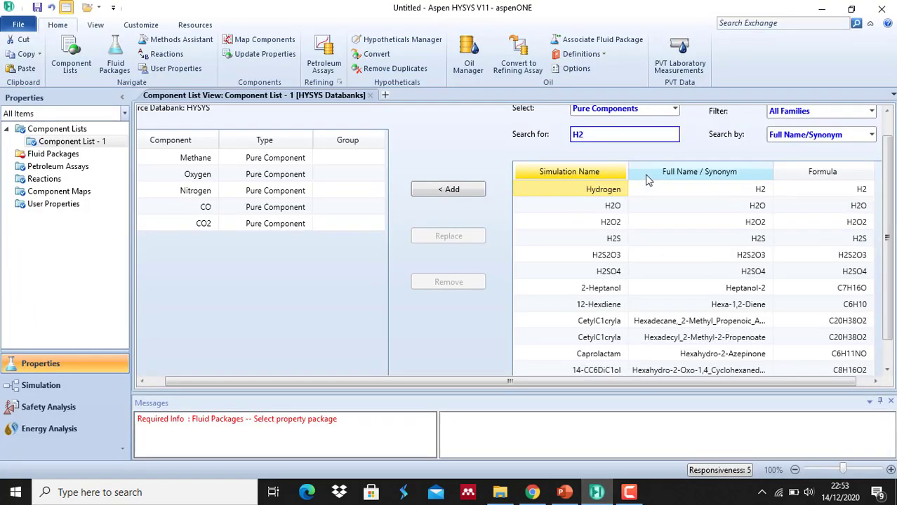
{"action": "left_click", "coordinate": [431, 196]}
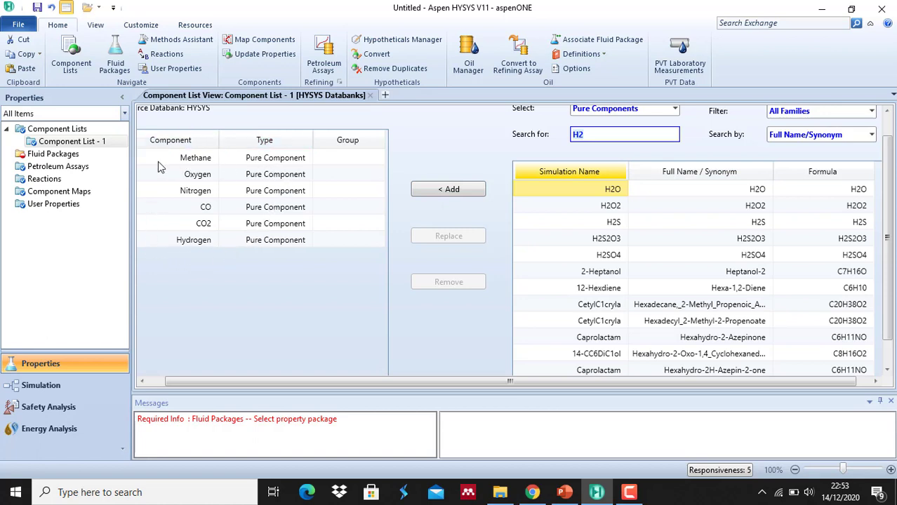
Add a fluid package for the component list and select NRTL as its property package.
{"action": "double_click", "coordinate": [68, 160]}
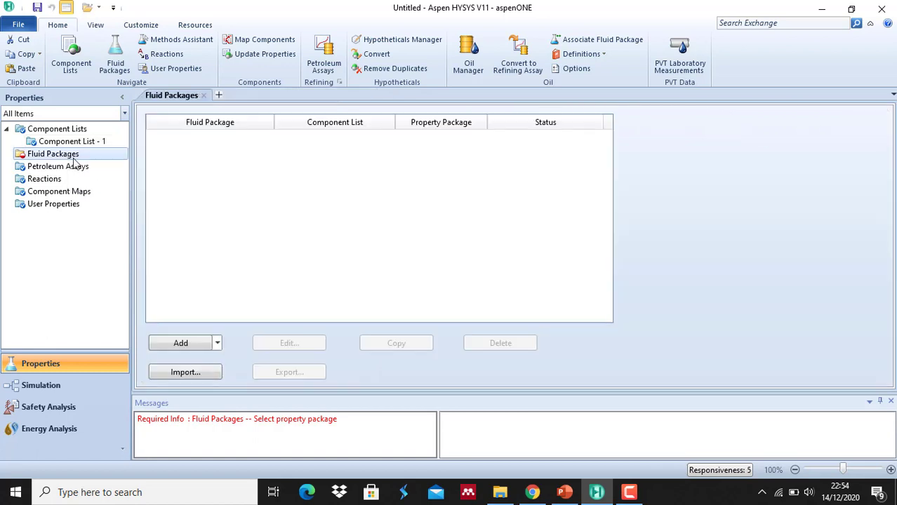
{"action": "left_click", "coordinate": [181, 343]}
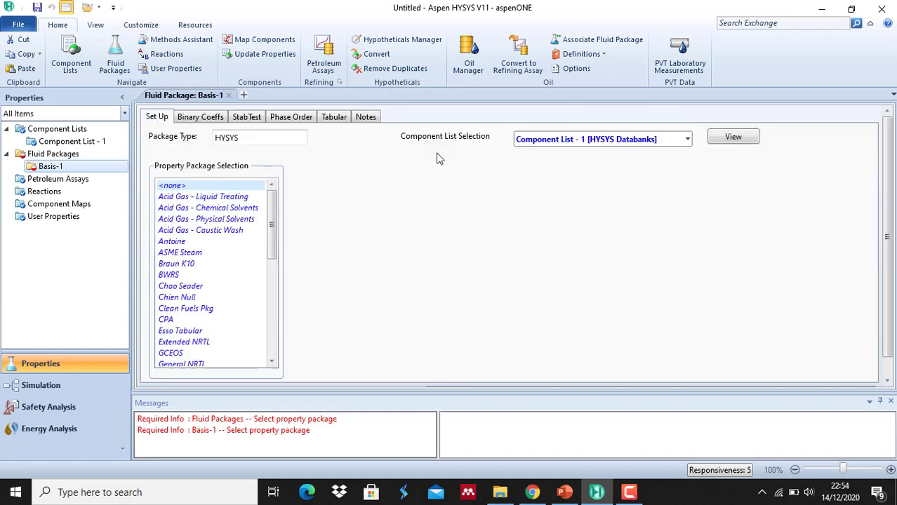
{"action": "left_click_drag", "start_coordinate": [270, 229], "coordinate": [254, 303]}
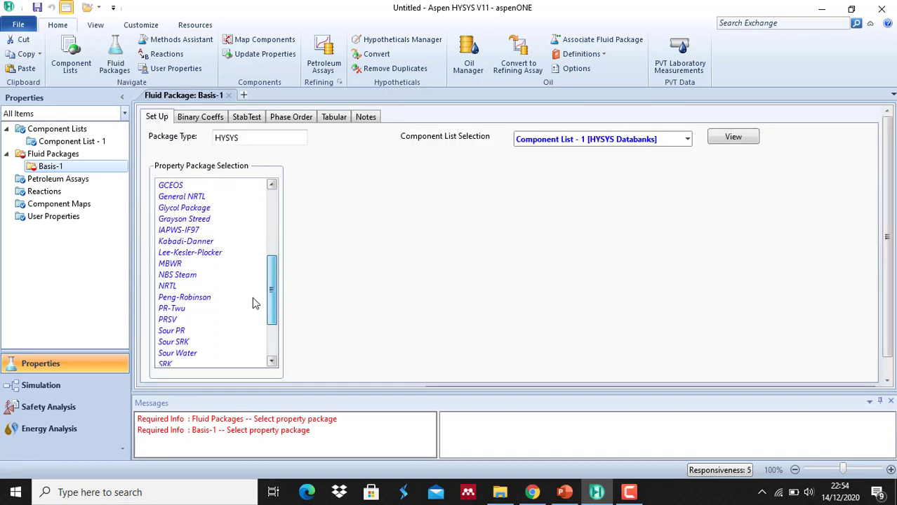
{"action": "left_click", "coordinate": [181, 285]}
{"action": "left_click_drag", "start_coordinate": [888, 268], "coordinate": [874, 334]}
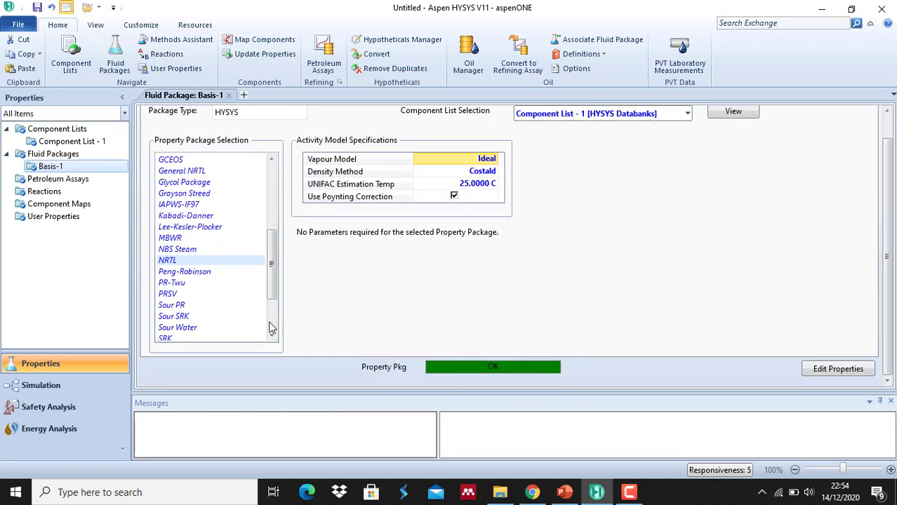
Create a reaction set and add a Conversion reaction to it with Hysys as the reactant source.
{"action": "left_click", "coordinate": [44, 193]}
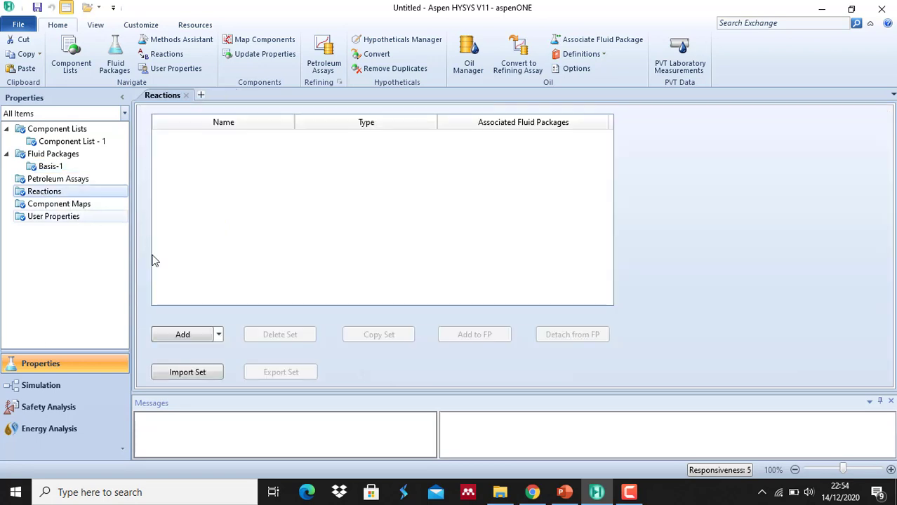
{"action": "left_click", "coordinate": [182, 335]}
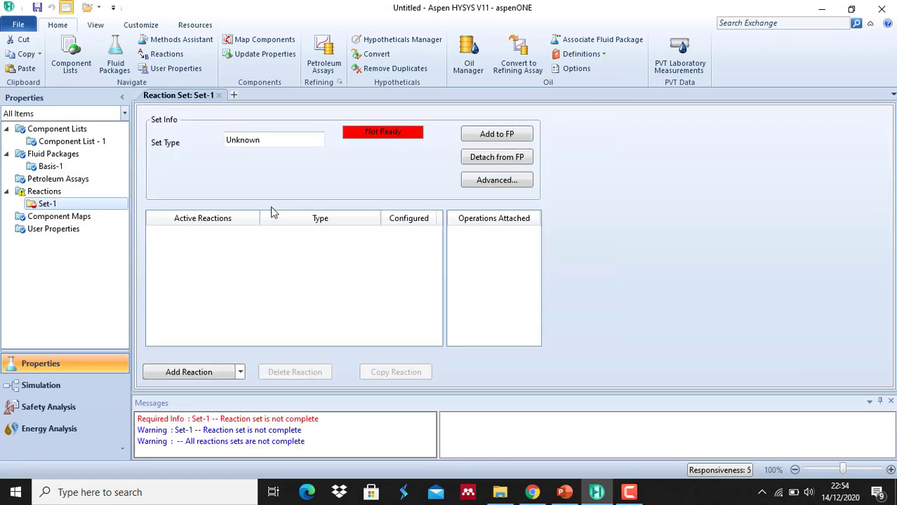
{"action": "left_click", "coordinate": [189, 372]}
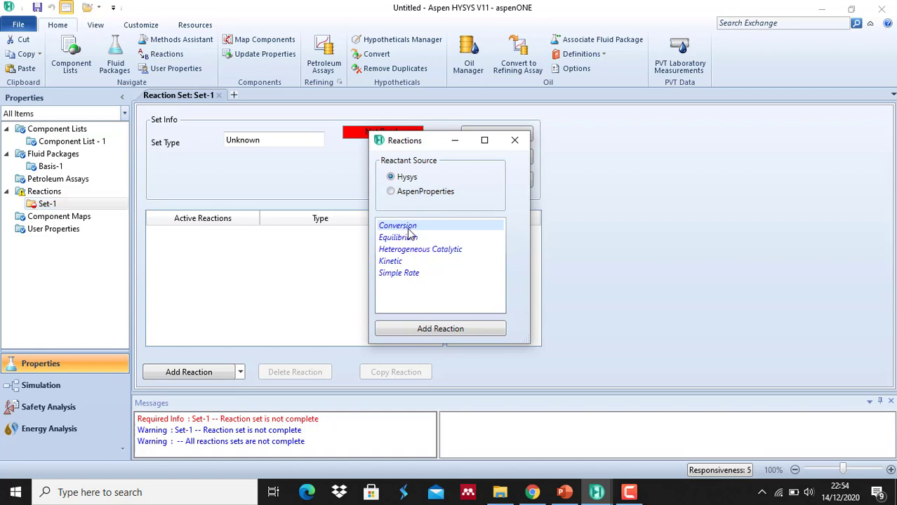
{"action": "left_click", "coordinate": [438, 327]}
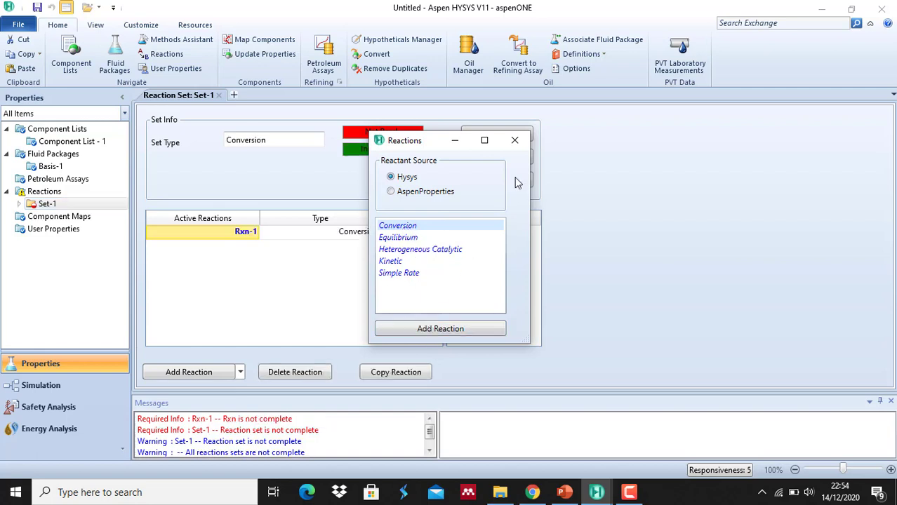
{"action": "left_click", "coordinate": [514, 143]}
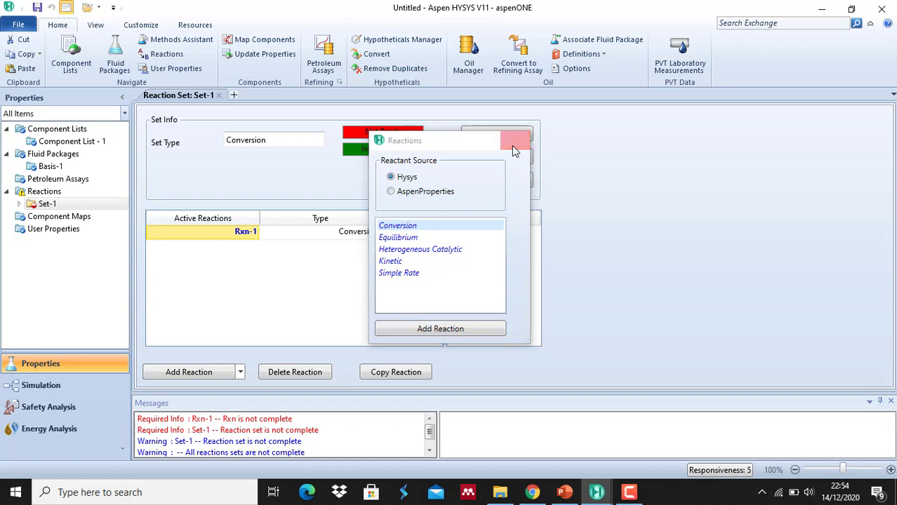
Open reaction Rxn-1, consult the reaction equations on the PowerPoint slide, and add the reactants Methane and Oxygen to its stoichiometry in HYSYS.
{"action": "double_click", "coordinate": [240, 235]}
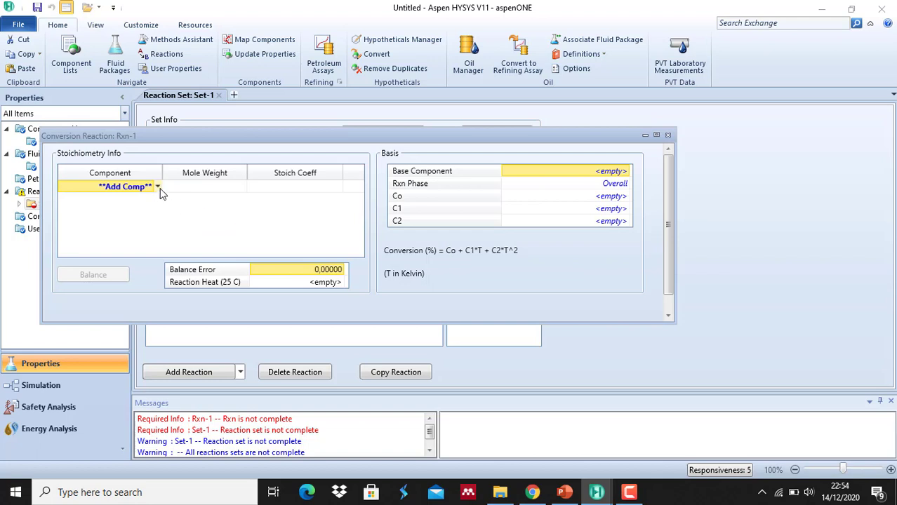
{"action": "left_click", "coordinate": [158, 188]}
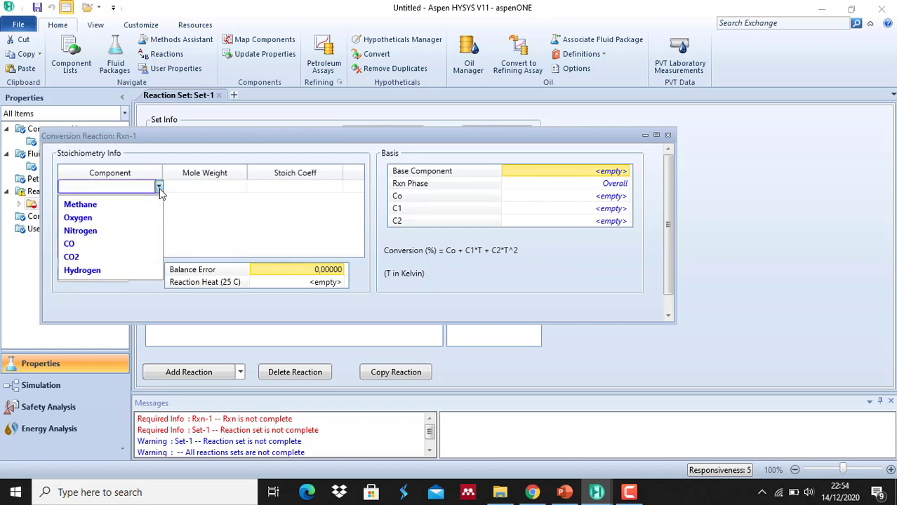
{"action": "left_click", "coordinate": [567, 494]}
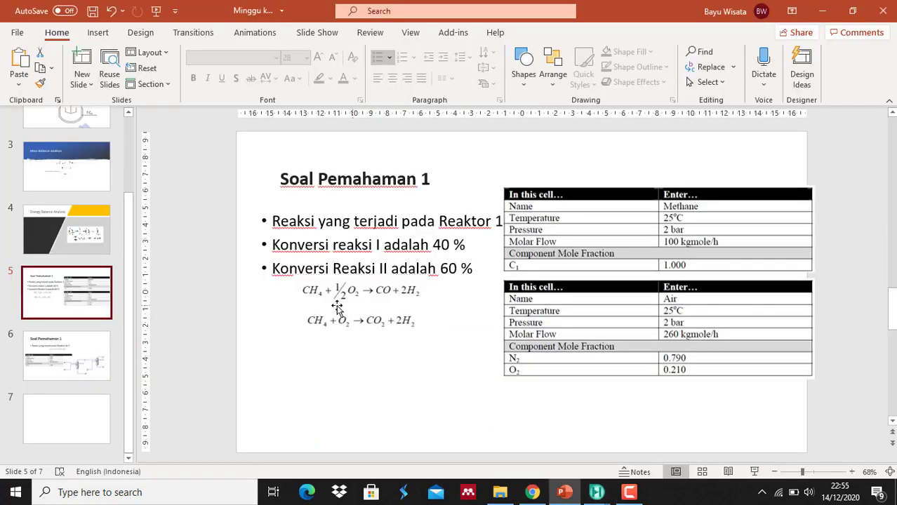
{"action": "mouse_move", "coordinate": [598, 495]}
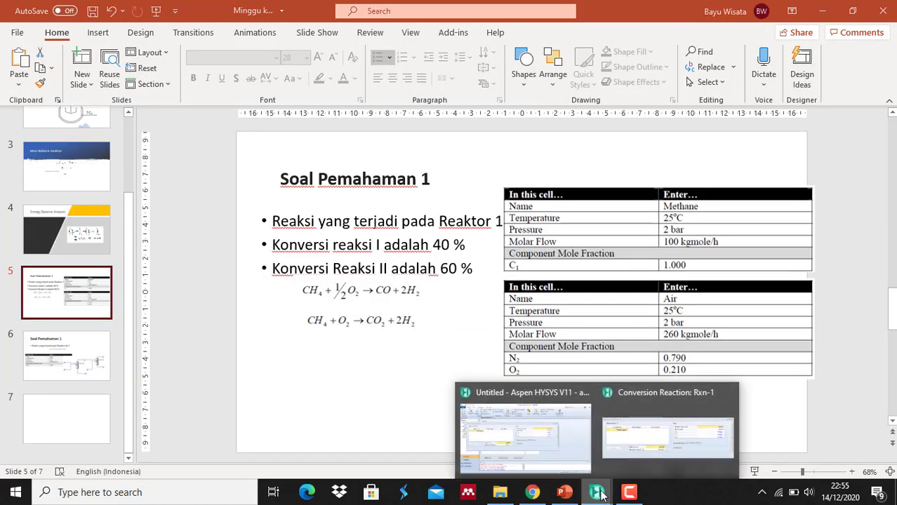
{"action": "left_click", "coordinate": [638, 442]}
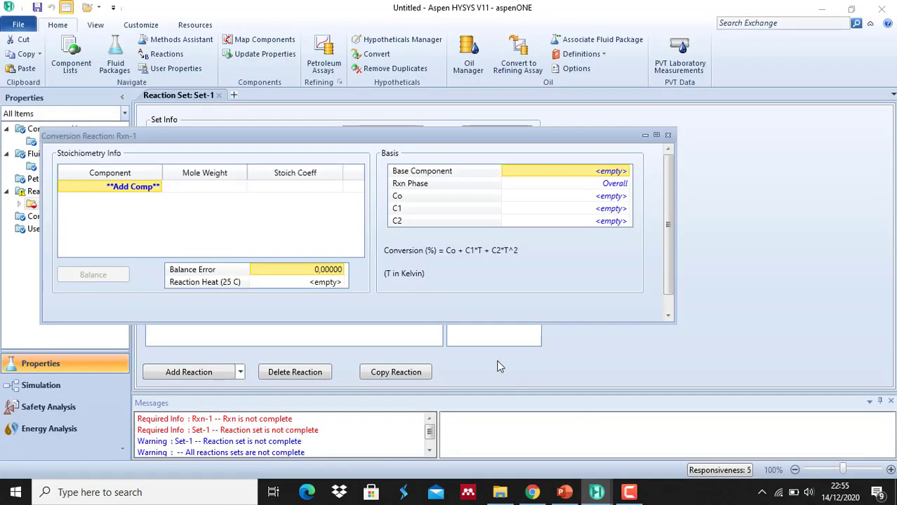
{"action": "left_click", "coordinate": [158, 187]}
{"action": "left_click", "coordinate": [124, 203]}
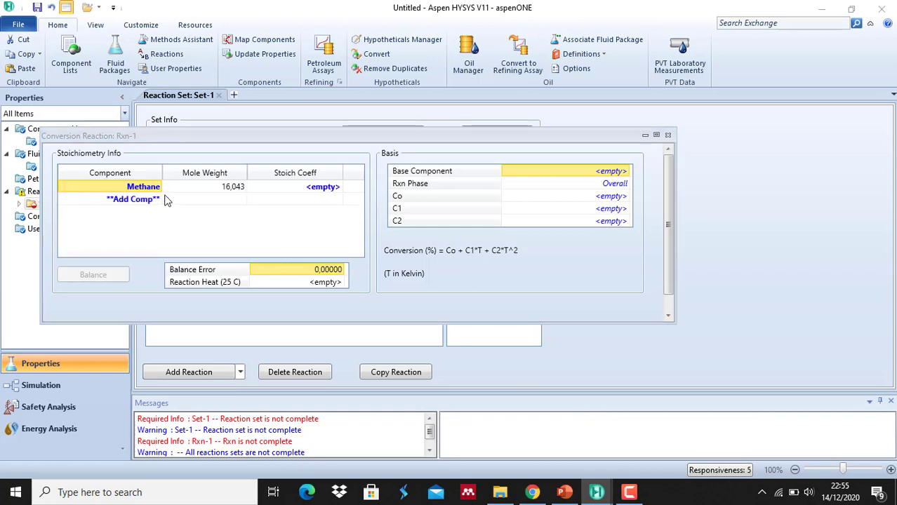
{"action": "left_click", "coordinate": [159, 200]}
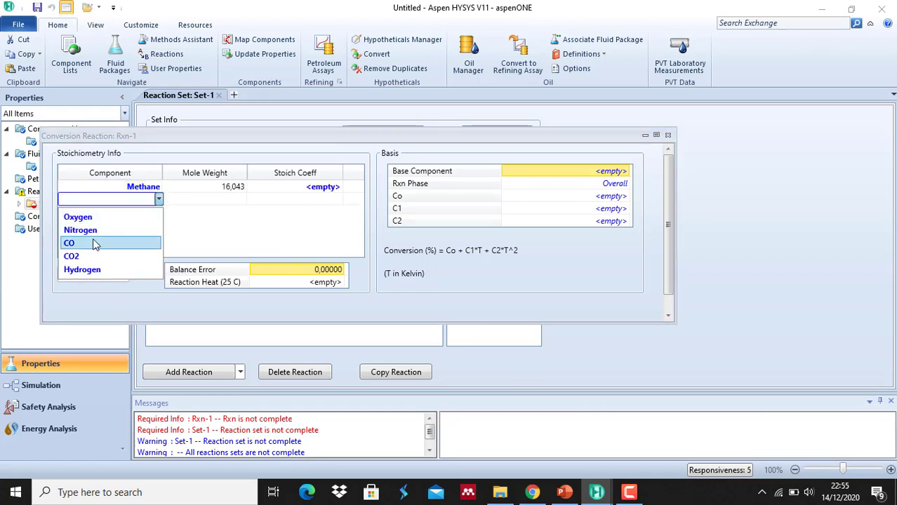
{"action": "left_click", "coordinate": [99, 216]}
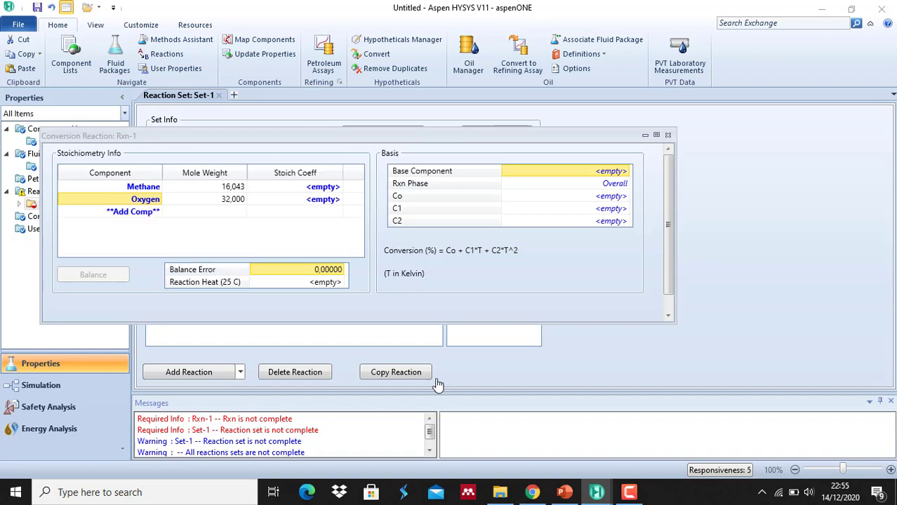
Check the first reaction's products on the PowerPoint slide, and add CO and Hydrogen to the Rxn-1 stoichiometry in HYSYS.
{"action": "left_click", "coordinate": [565, 497]}
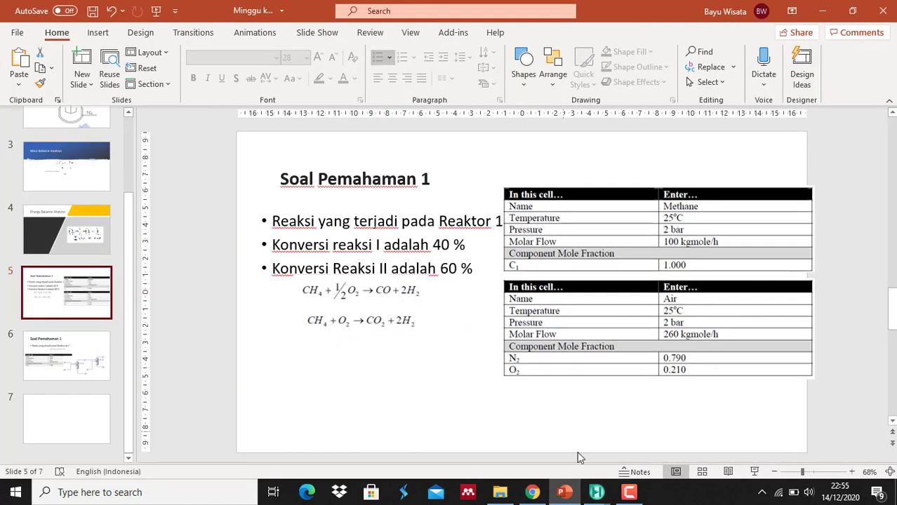
{"action": "mouse_move", "coordinate": [598, 494]}
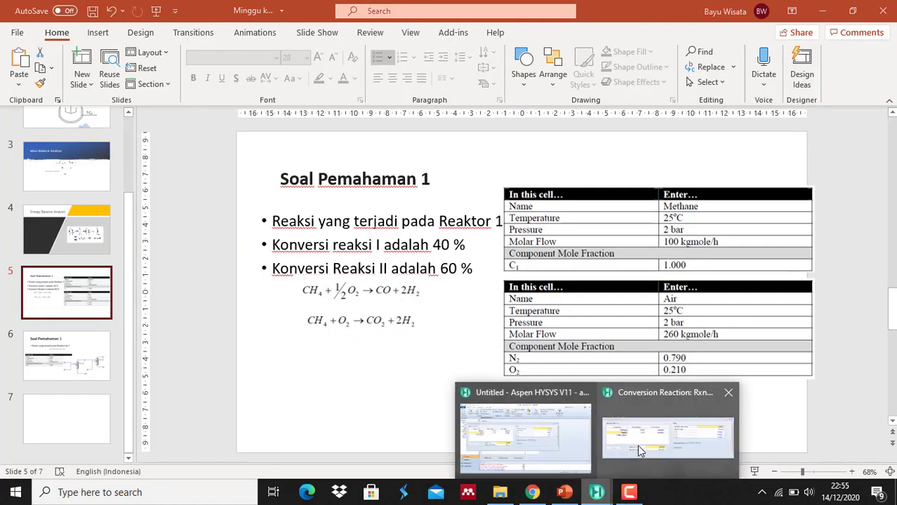
{"action": "left_click", "coordinate": [637, 445]}
{"action": "left_click", "coordinate": [157, 212]}
{"action": "left_click", "coordinate": [159, 211]}
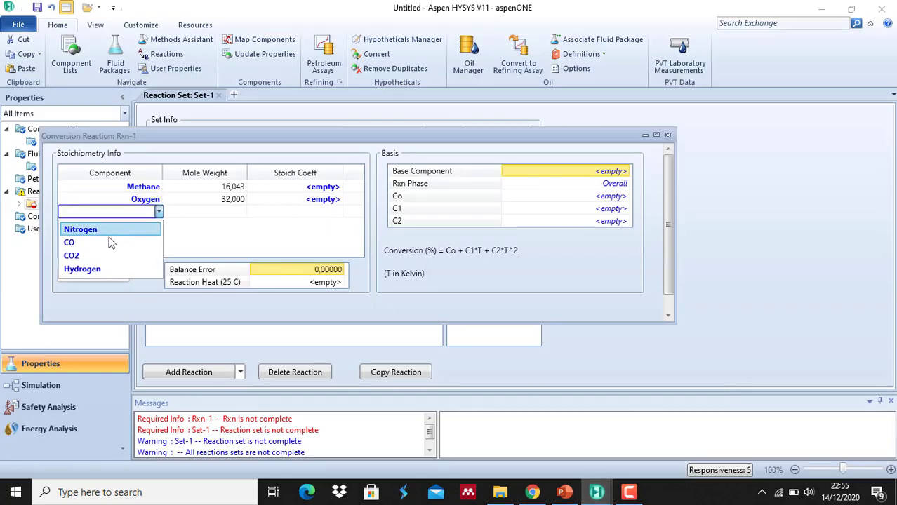
{"action": "left_click", "coordinate": [114, 241]}
{"action": "left_click", "coordinate": [159, 223]}
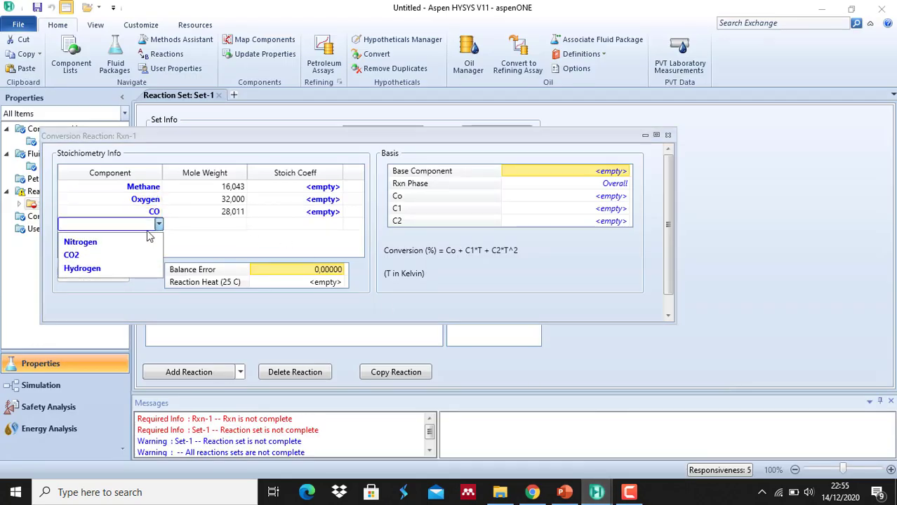
{"action": "left_click", "coordinate": [89, 268]}
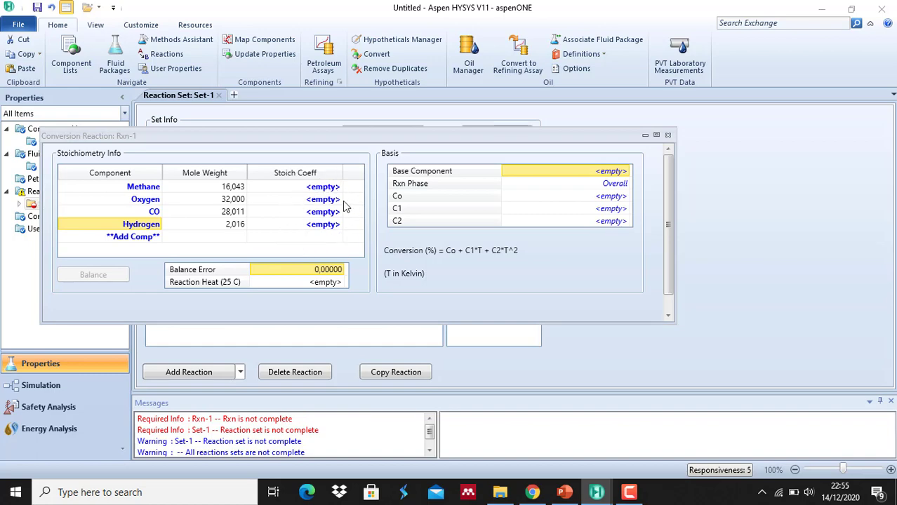
Consult the first equation on the PowerPoint slide, and set the stoichiometric coefficients in HYSYS to -1 for Methane and -0.5 for Oxygen.
{"action": "left_click", "coordinate": [564, 492]}
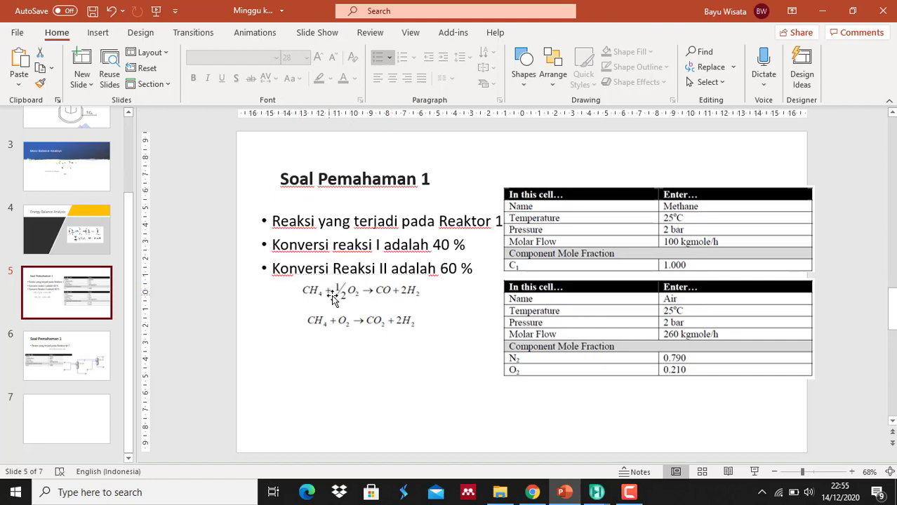
{"action": "mouse_move", "coordinate": [600, 493]}
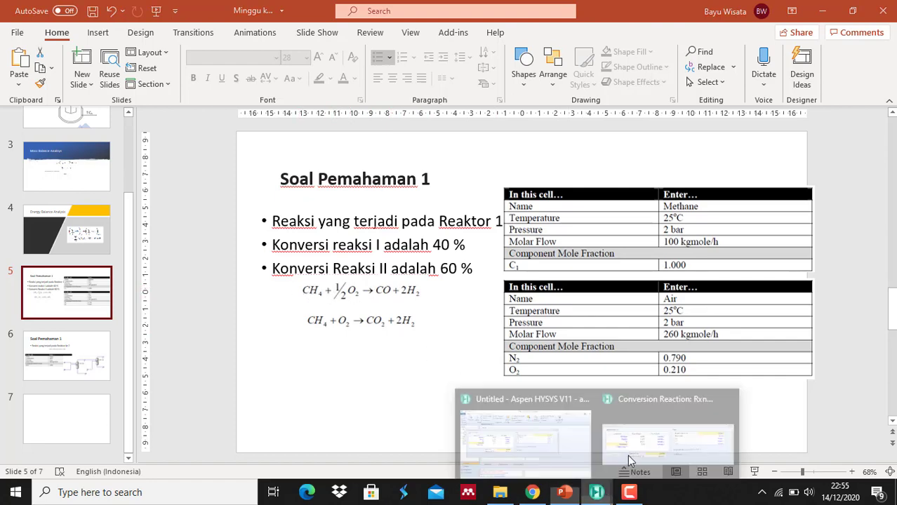
{"action": "left_click", "coordinate": [651, 432]}
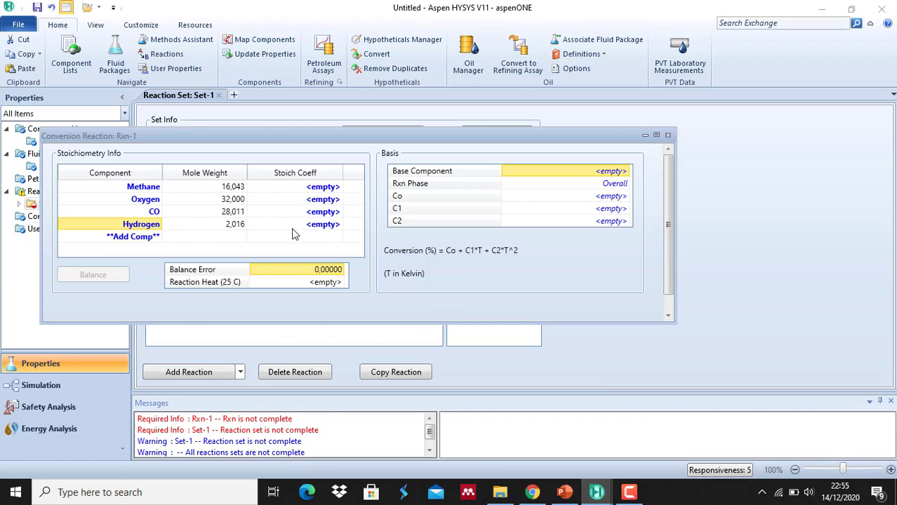
{"action": "left_click", "coordinate": [310, 191]}
{"action": "type", "text": "-1"}
{"action": "key", "text": "Return"}
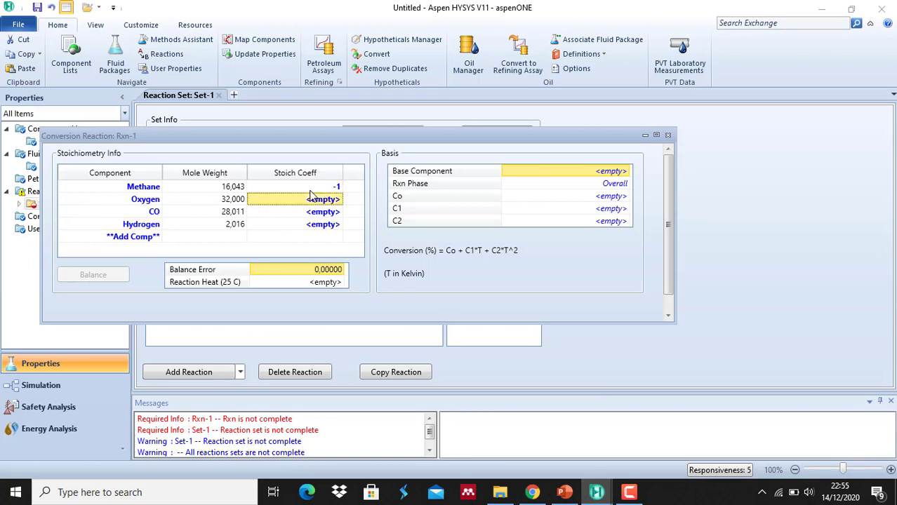
{"action": "type", "text": "-0.5"}
{"action": "key", "text": "Return"}
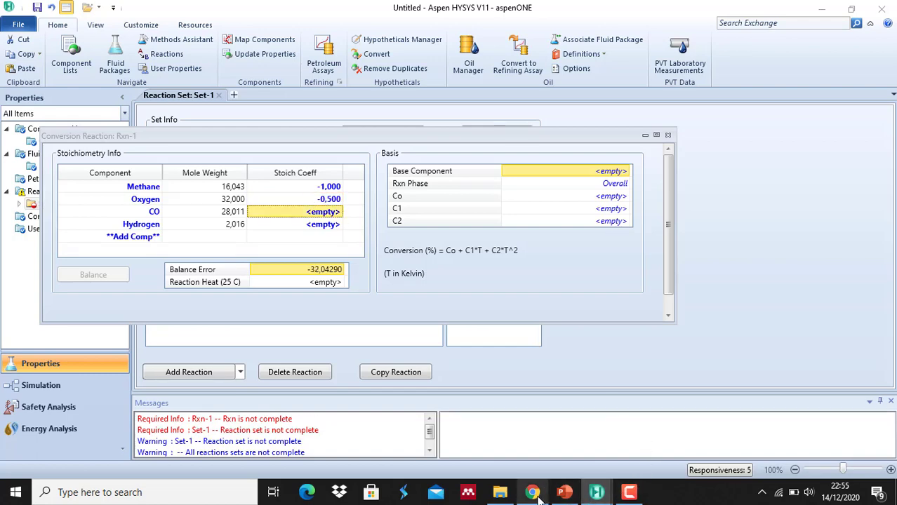
Check the product coefficients on the PowerPoint slide, and set the stoichiometric coefficients in HYSYS to 1 for CO and 2 for Hydrogen.
{"action": "left_click", "coordinate": [563, 494]}
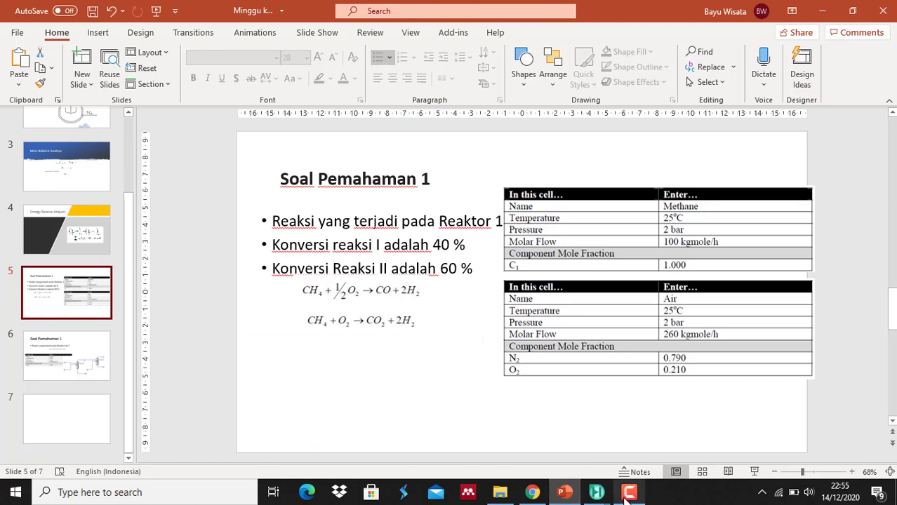
{"action": "mouse_move", "coordinate": [597, 493]}
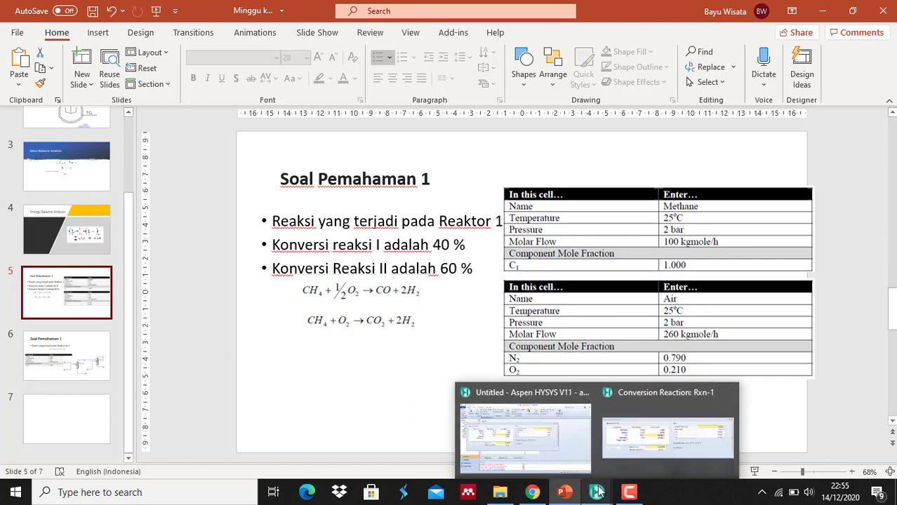
{"action": "left_click", "coordinate": [620, 449]}
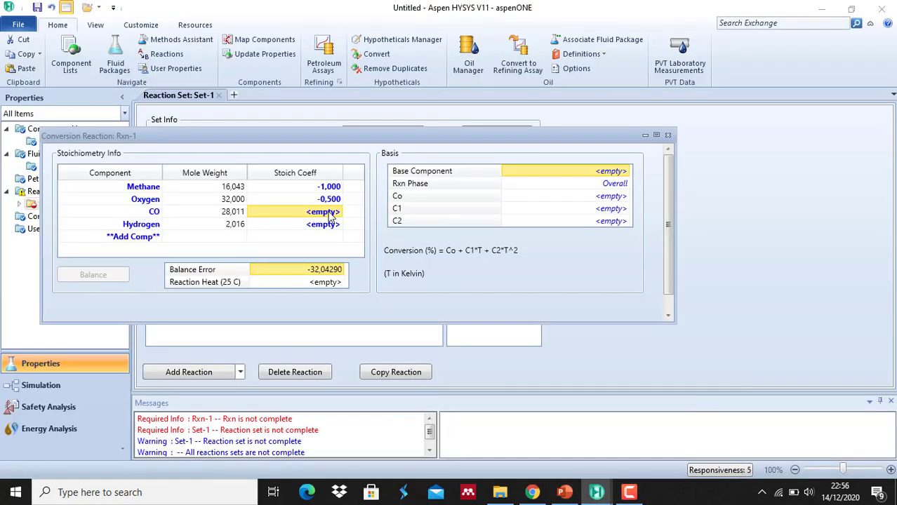
{"action": "type", "text": "1"}
{"action": "left_click", "coordinate": [333, 224]}
{"action": "type", "text": "2"}
{"action": "key", "text": "Return"}
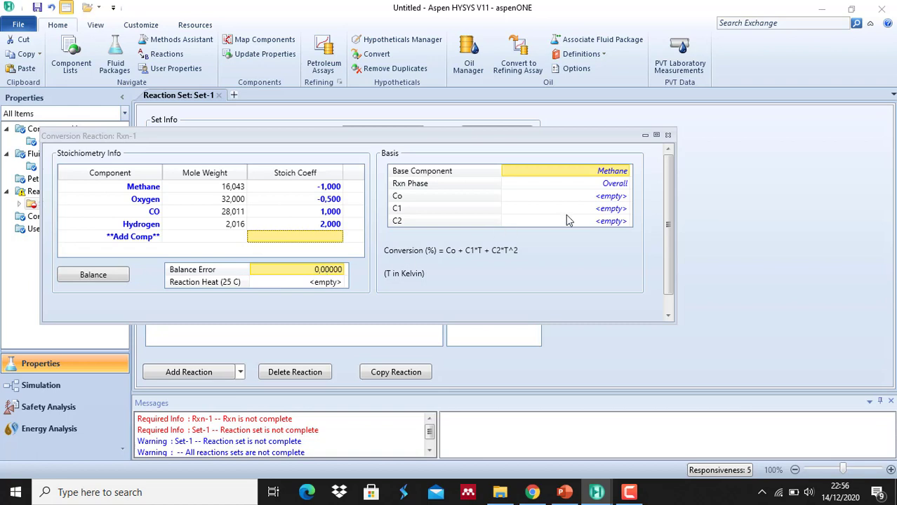
Review the base component and the available reaction phase options of Rxn-1 without changing them.
{"action": "left_click", "coordinate": [516, 171]}
{"action": "left_click", "coordinate": [612, 175]}
{"action": "left_click", "coordinate": [625, 184]}
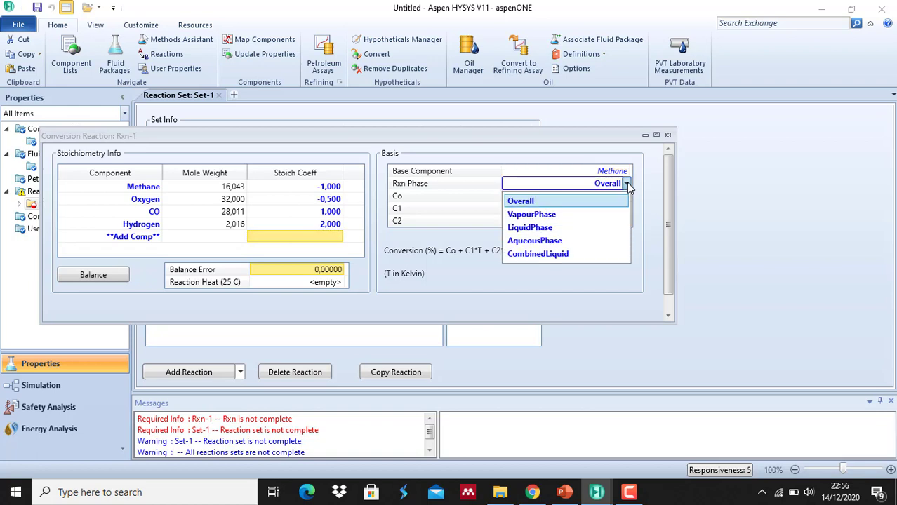
{"action": "left_click", "coordinate": [658, 187]}
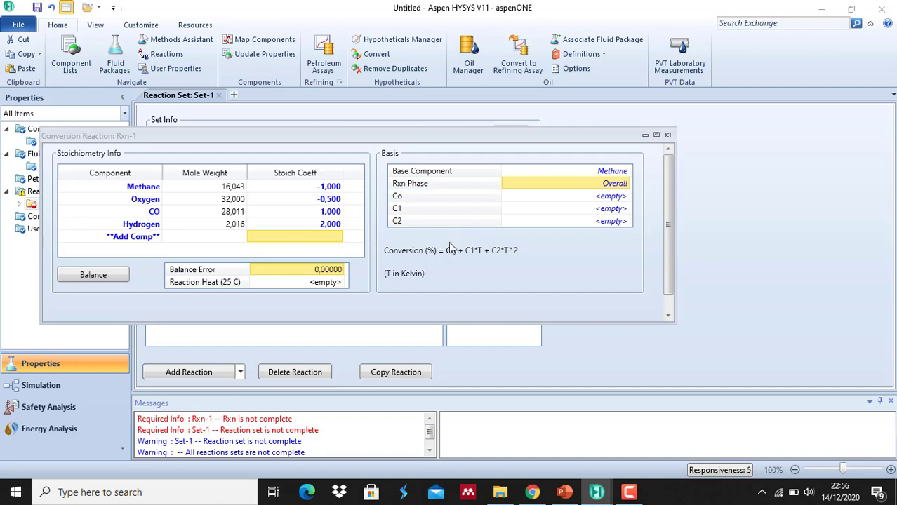
Look up the conversion of reaction I on the PowerPoint slide, set Co to 40 for Rxn-1 in HYSYS, and close the reaction.
{"action": "left_click", "coordinate": [566, 492]}
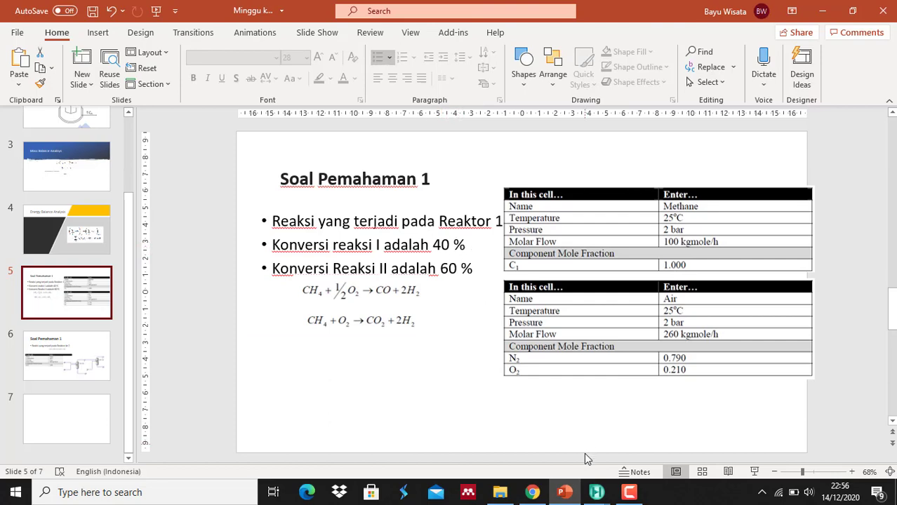
{"action": "mouse_move", "coordinate": [596, 492]}
{"action": "left_click", "coordinate": [622, 427]}
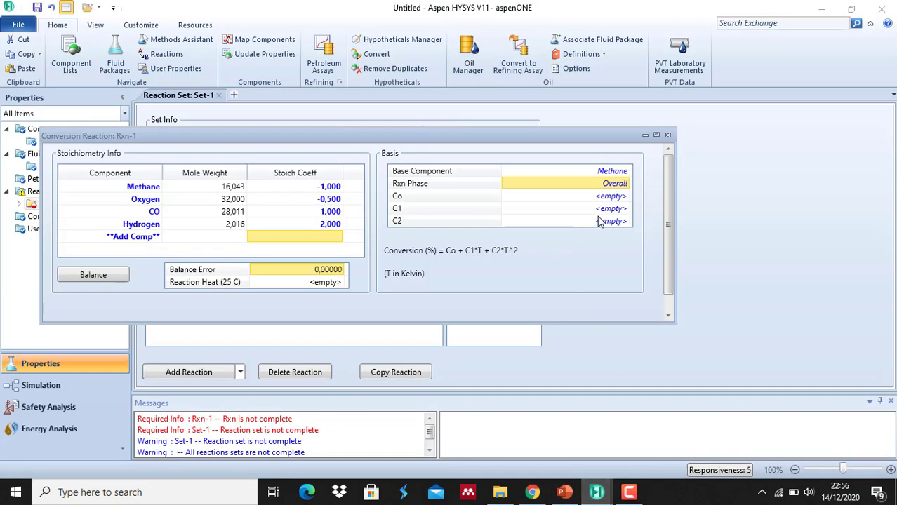
{"action": "left_click", "coordinate": [597, 198]}
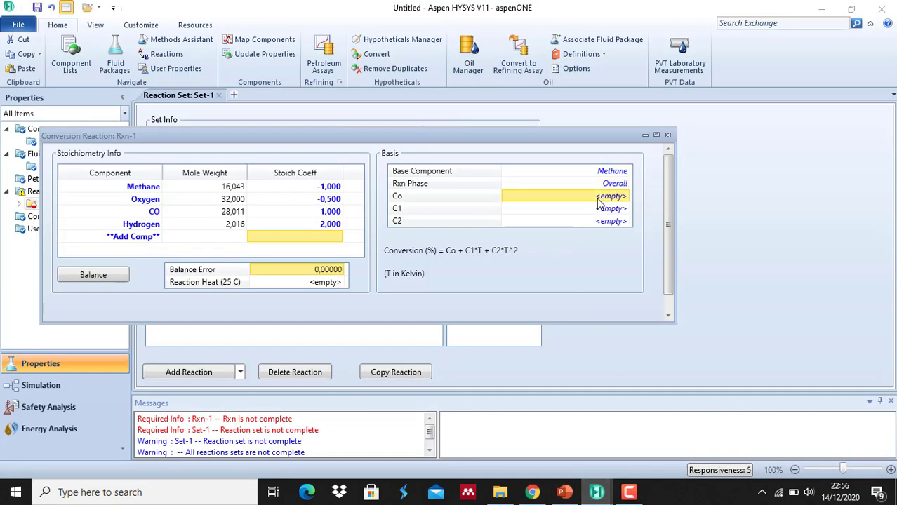
{"action": "type", "text": "40"}
{"action": "key", "text": "Return"}
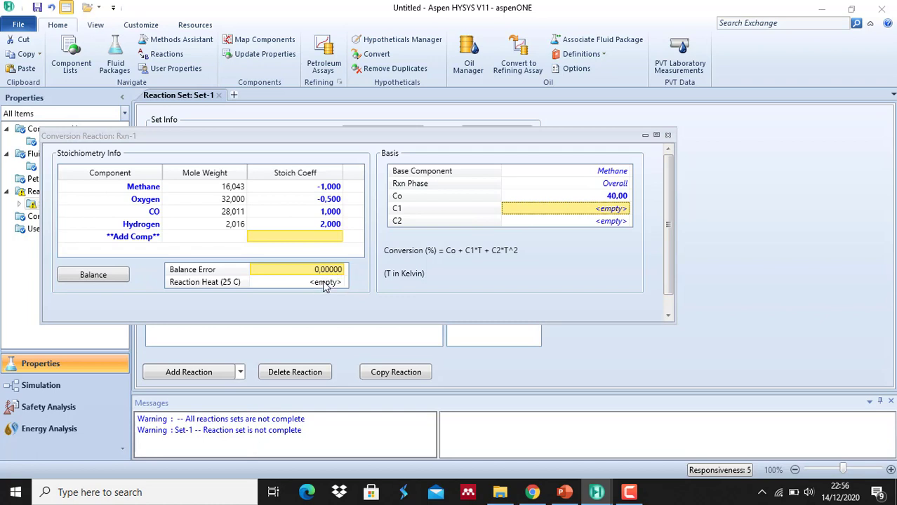
{"action": "left_click", "coordinate": [667, 136]}
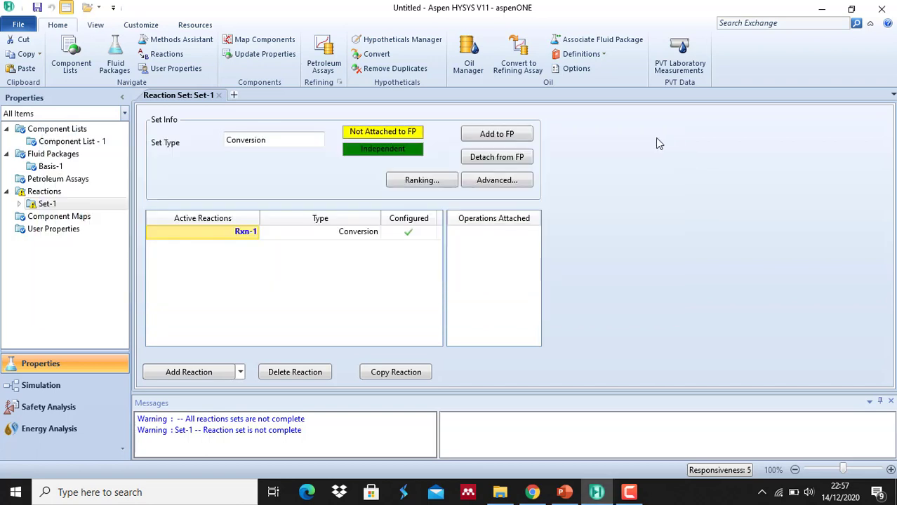
Attach the reaction set to the Basis-1 fluid package and rename the set as Reaksi Reaktor 1.
{"action": "left_click", "coordinate": [489, 134]}
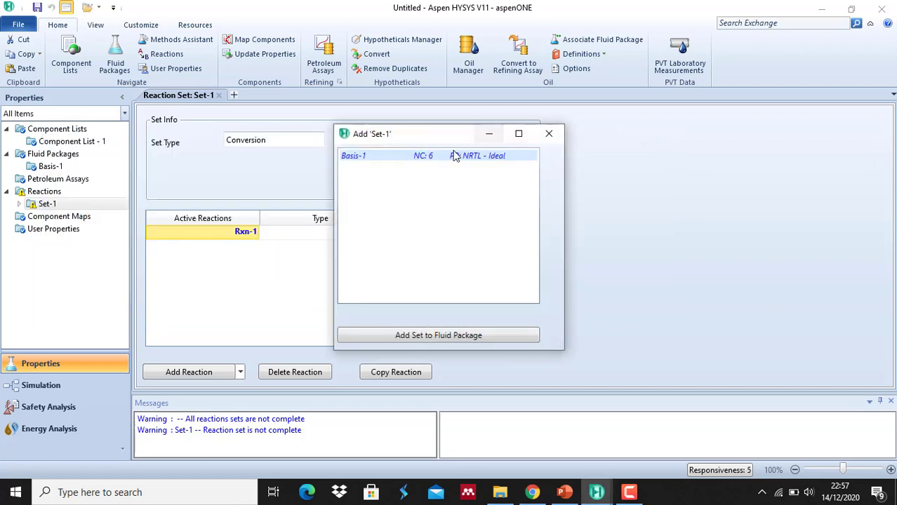
{"action": "left_click", "coordinate": [439, 339]}
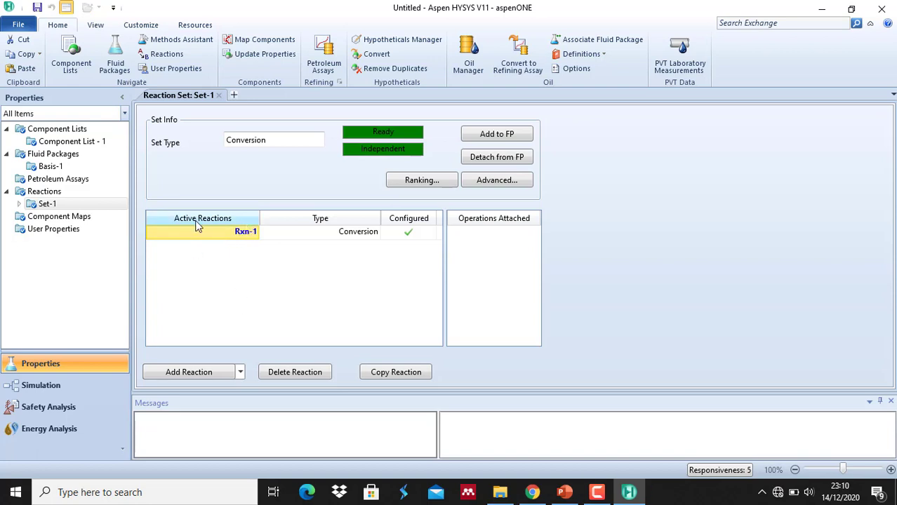
{"action": "left_click", "coordinate": [57, 205]}
{"action": "right_click", "coordinate": [56, 205]}
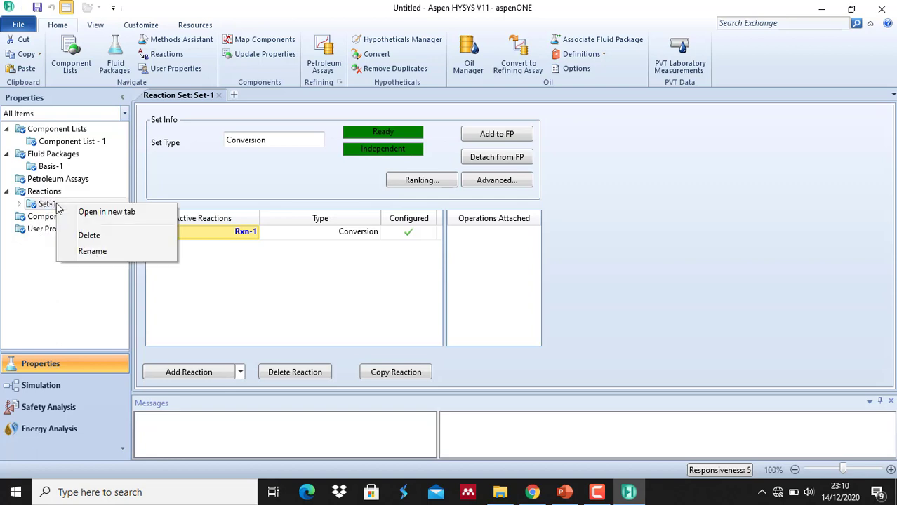
{"action": "left_click", "coordinate": [83, 250]}
{"action": "left_click", "coordinate": [136, 118]}
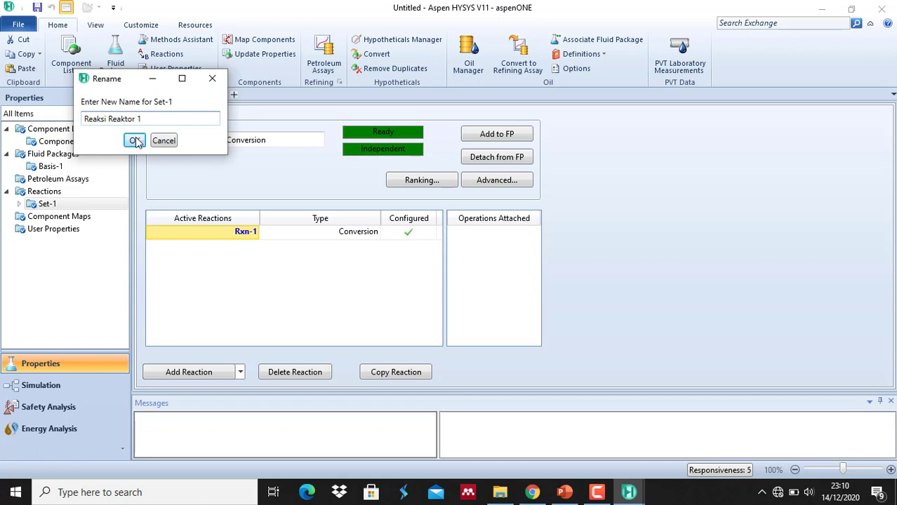
{"action": "left_click", "coordinate": [135, 141]}
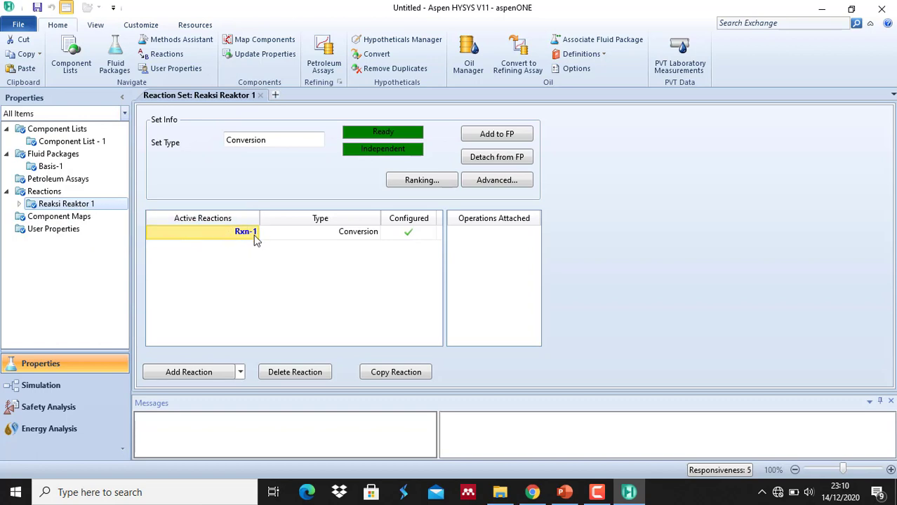
Add a second HYSYS conversion reaction to the Reaksi Reaktor 1 set and open Rxn-2 for editing.
{"action": "left_click", "coordinate": [189, 372]}
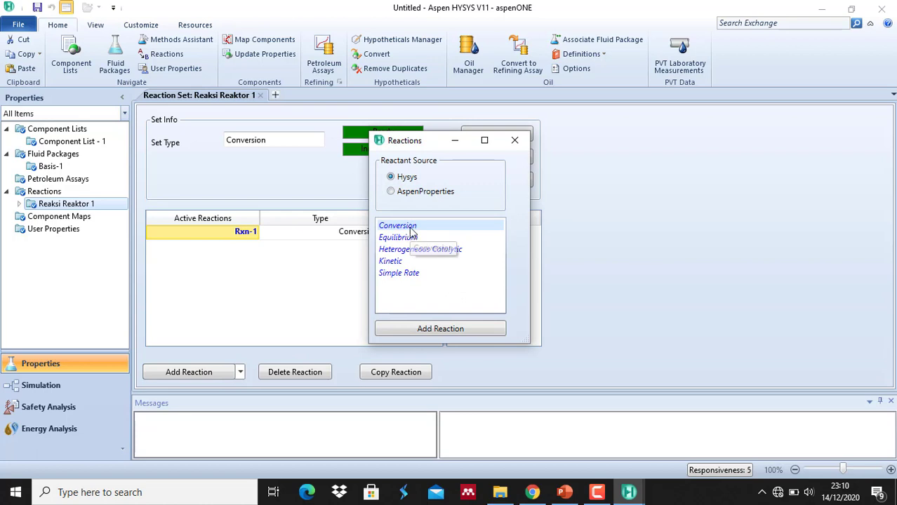
{"action": "left_click", "coordinate": [425, 329]}
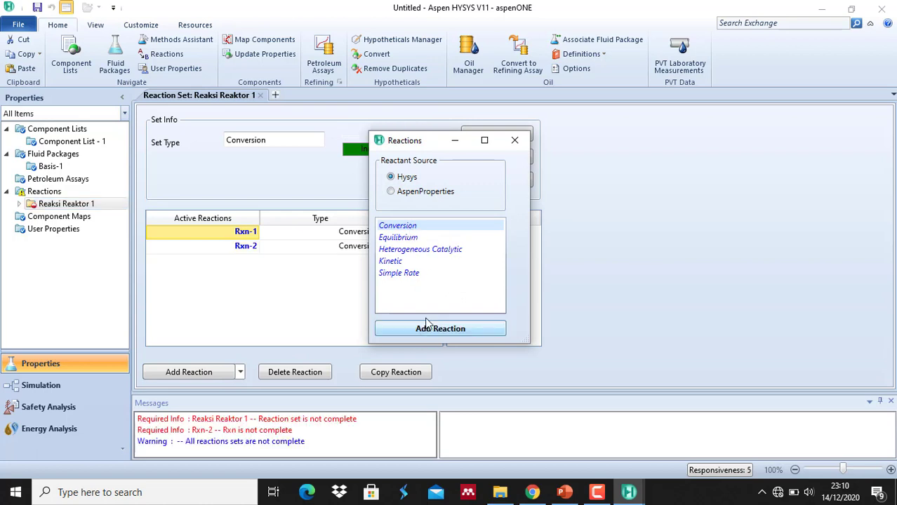
{"action": "left_click", "coordinate": [515, 140]}
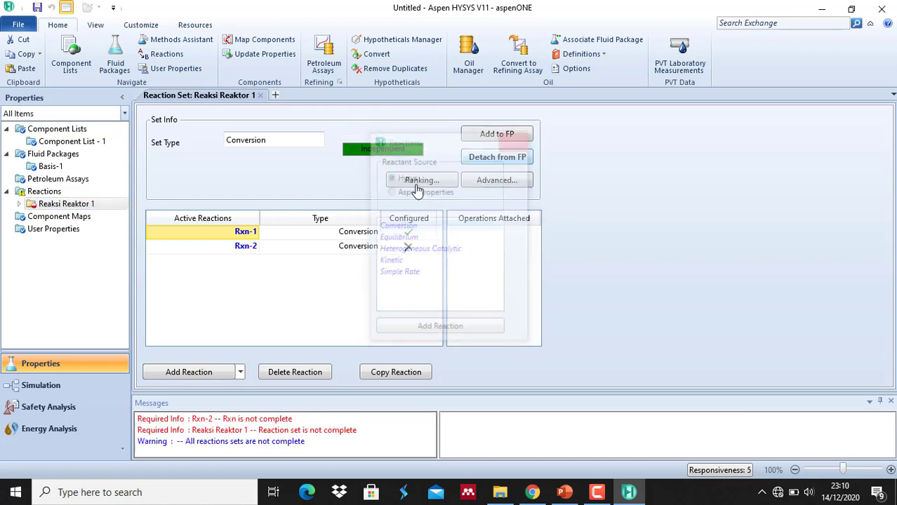
{"action": "double_click", "coordinate": [246, 246]}
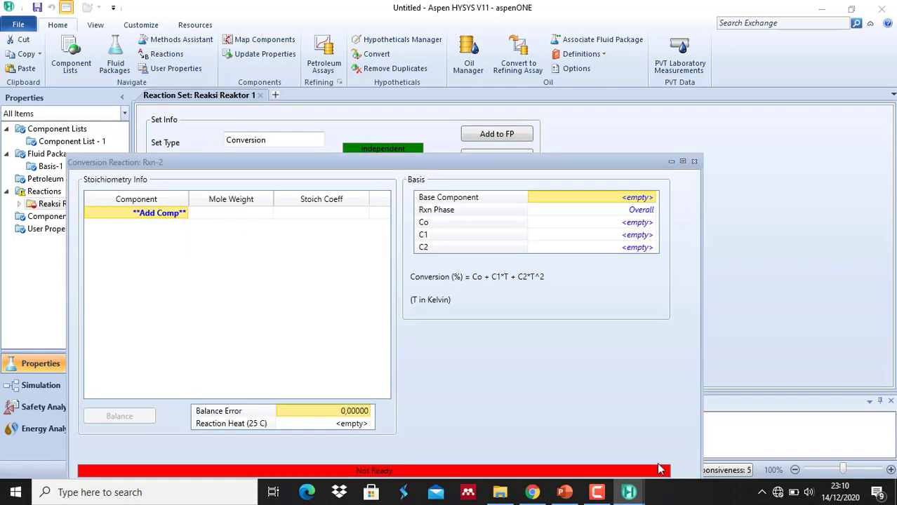
Check the reactants of the second reaction on the PowerPoint slide, and add Methane and Oxygen to Rxn-2 in HYSYS.
{"action": "left_click", "coordinate": [567, 495]}
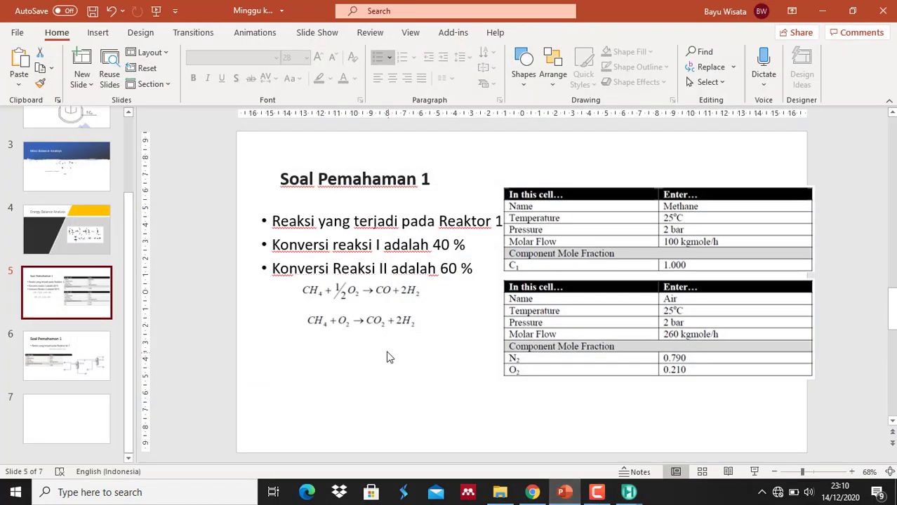
{"action": "mouse_move", "coordinate": [628, 492]}
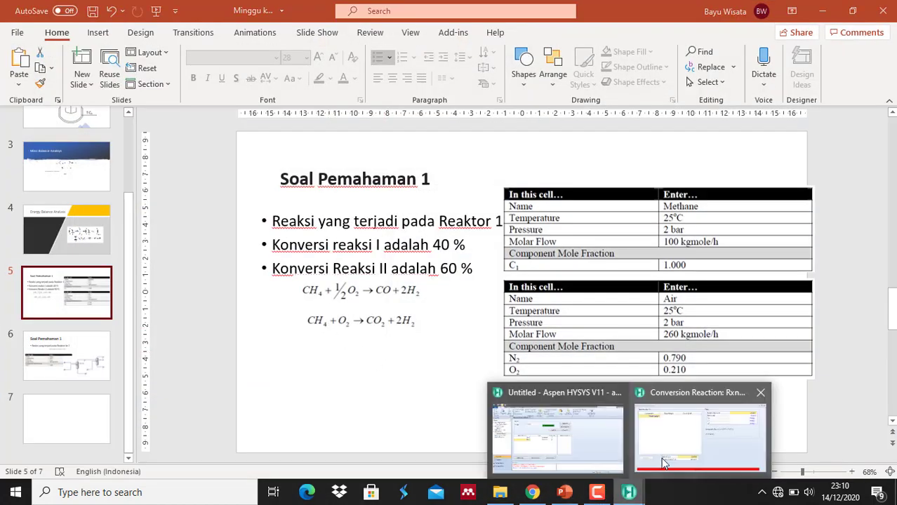
{"action": "left_click", "coordinate": [660, 459]}
{"action": "left_click", "coordinate": [183, 213]}
{"action": "left_click", "coordinate": [184, 213]}
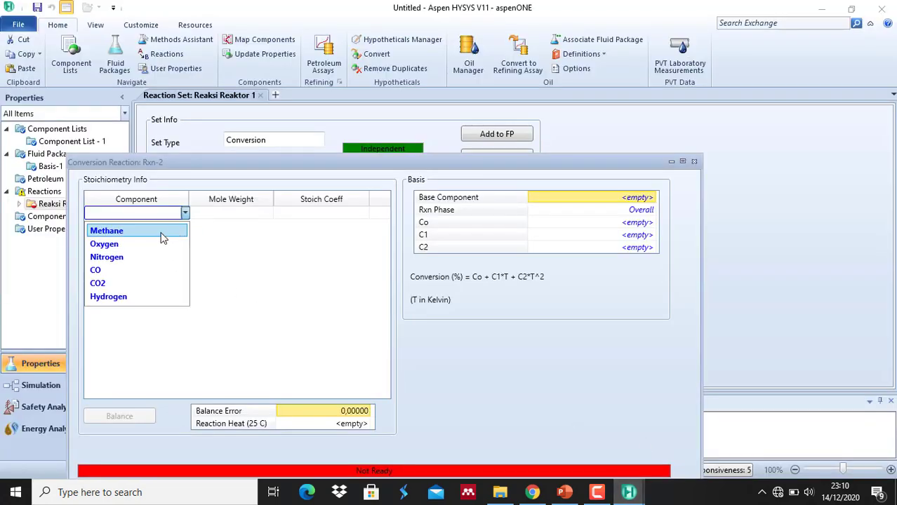
{"action": "left_click", "coordinate": [155, 234]}
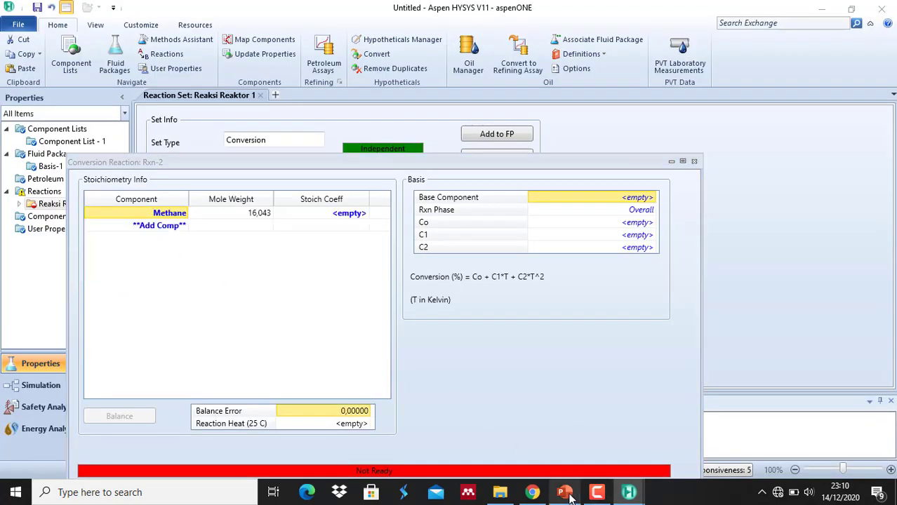
{"action": "left_click", "coordinate": [567, 495]}
{"action": "left_click", "coordinate": [570, 496]}
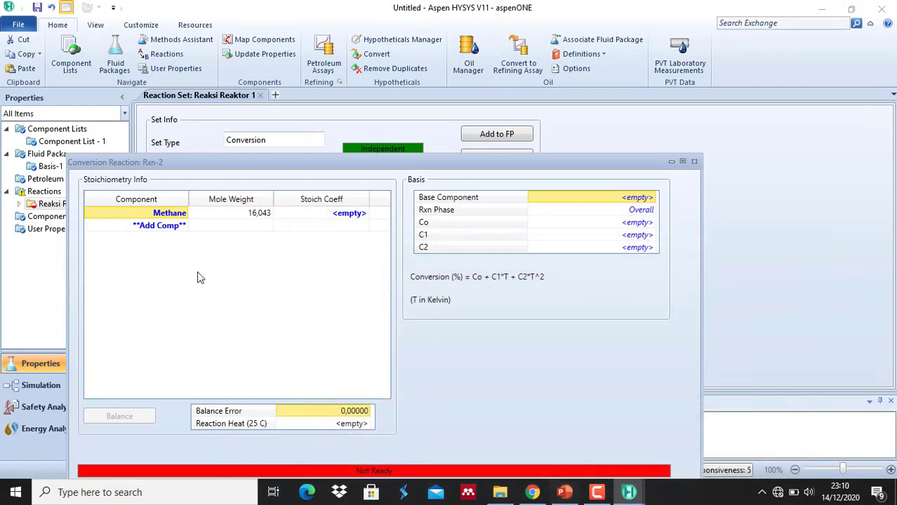
{"action": "left_click", "coordinate": [179, 226]}
{"action": "left_click", "coordinate": [184, 226]}
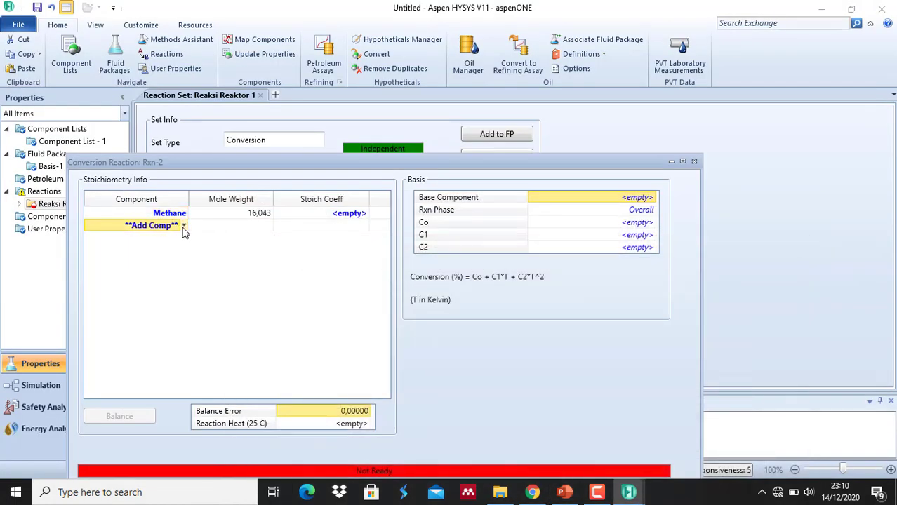
{"action": "left_click", "coordinate": [185, 227]}
{"action": "left_click", "coordinate": [128, 242]}
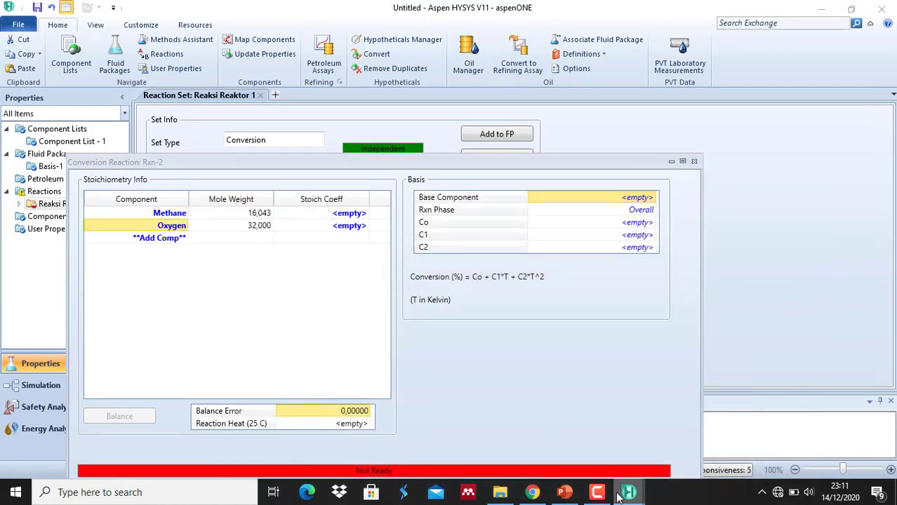
Check the products of the second reaction on the PowerPoint slide, and add CO2 and Hydrogen to Rxn-2 in HYSYS.
{"action": "left_click", "coordinate": [568, 495]}
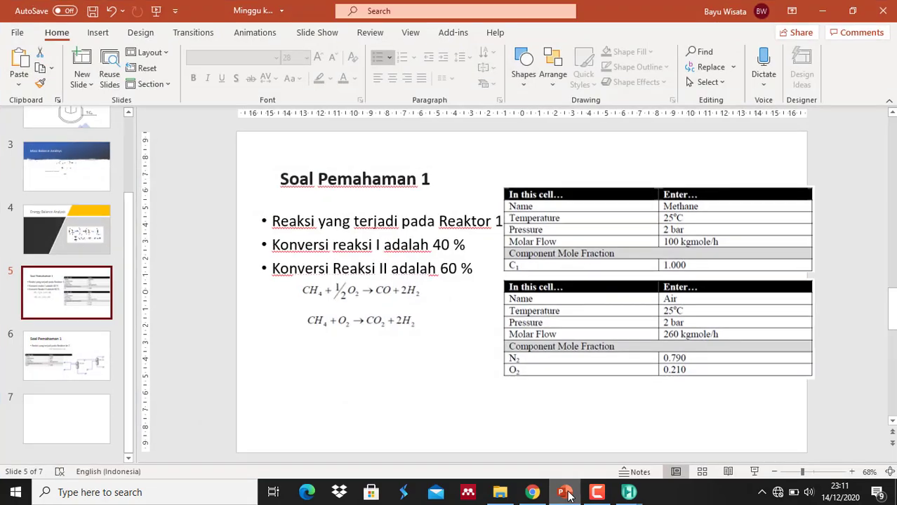
{"action": "left_click", "coordinate": [570, 497]}
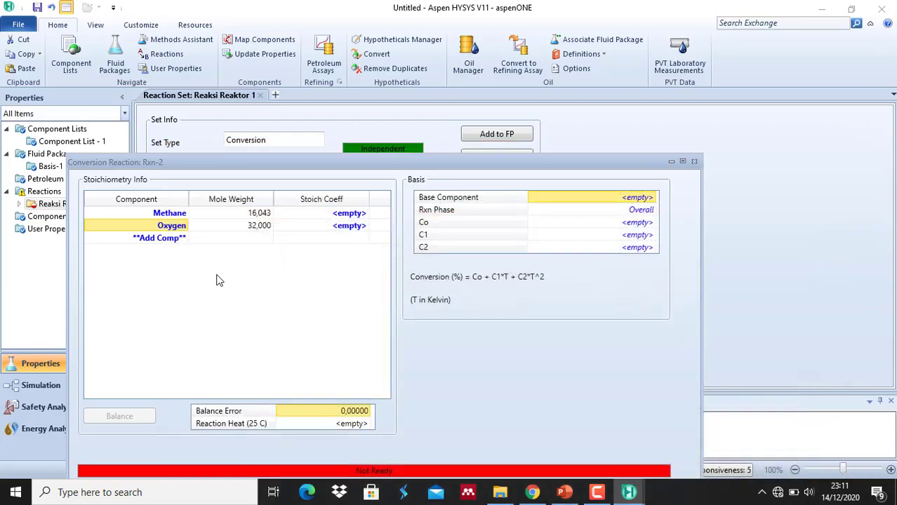
{"action": "left_click", "coordinate": [186, 239]}
{"action": "left_click", "coordinate": [136, 281]}
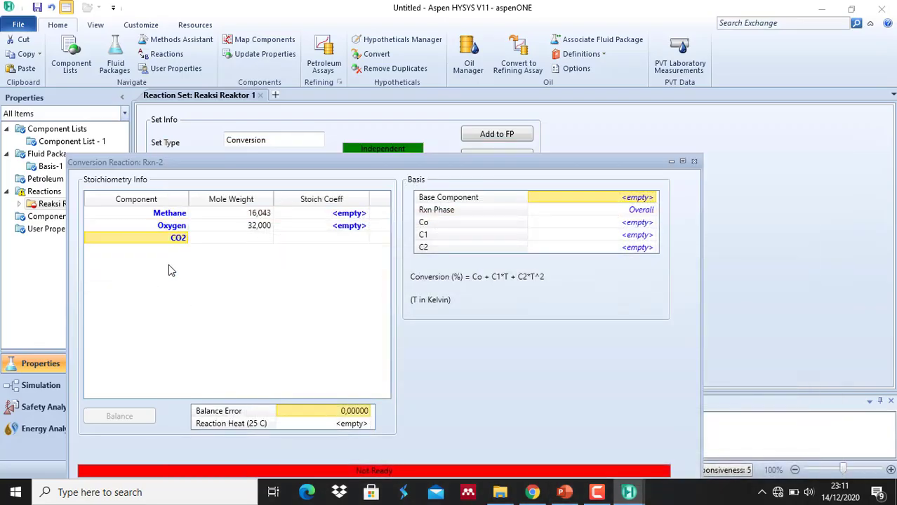
{"action": "left_click", "coordinate": [186, 251]}
{"action": "left_click", "coordinate": [140, 295]}
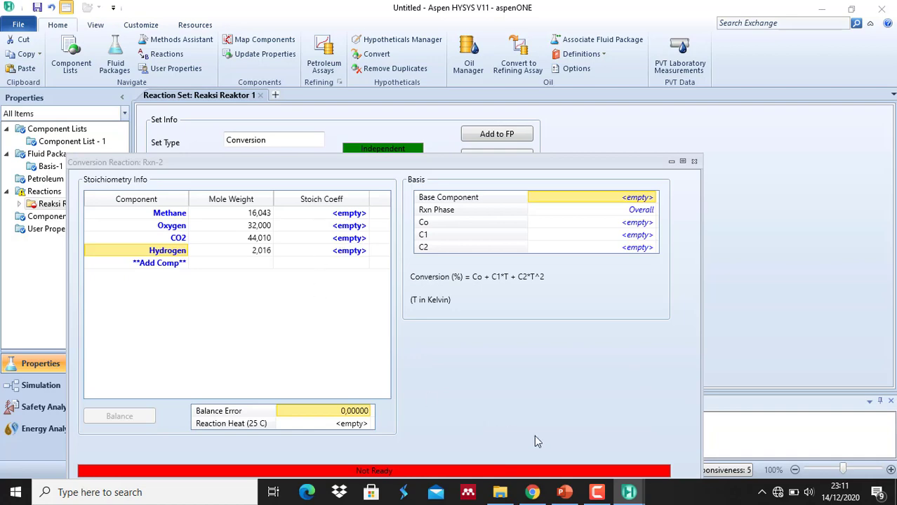
Check the second equation on the PowerPoint slide, and set Rxn-2's coefficients in HYSYS: Methane -1, Oxygen 1, CO2 1 and Hydrogen 2.
{"action": "left_click", "coordinate": [564, 492]}
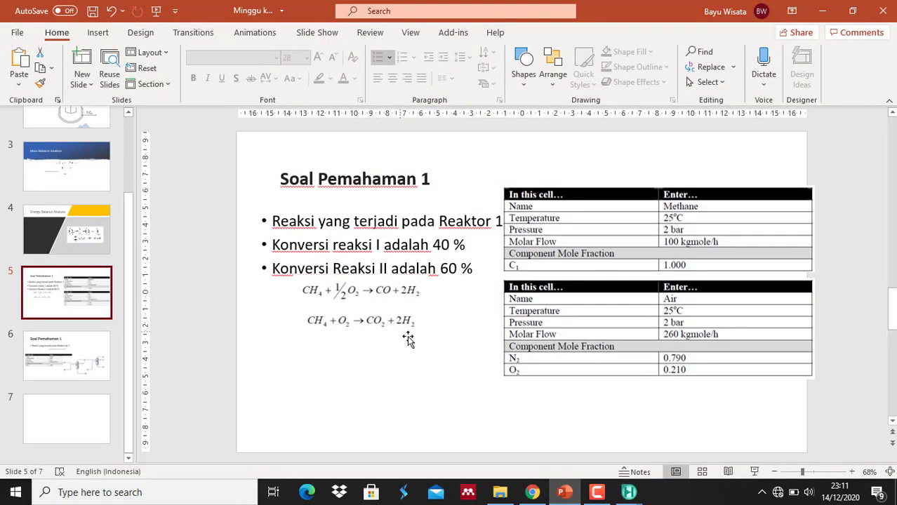
{"action": "left_click", "coordinate": [627, 494]}
{"action": "left_click", "coordinate": [718, 450]}
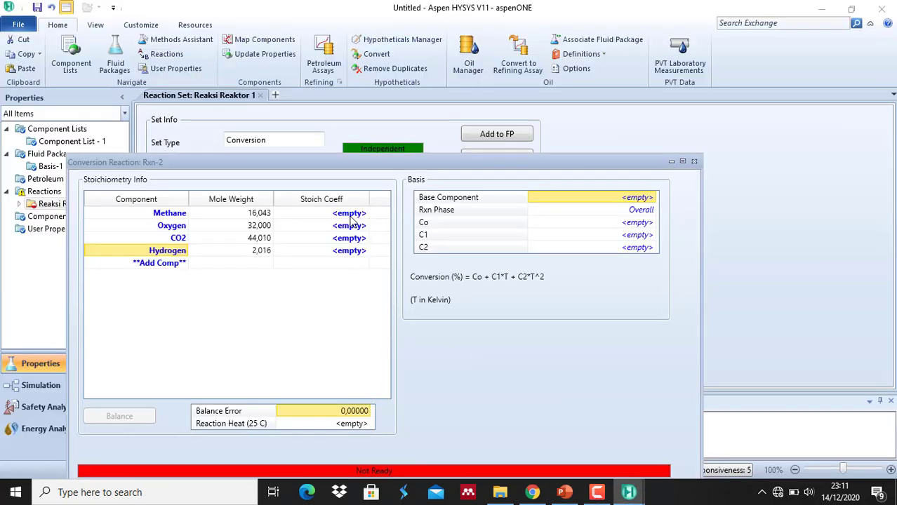
{"action": "left_click", "coordinate": [350, 216]}
{"action": "type", "text": "-1"}
{"action": "key", "text": "Return"}
{"action": "type", "text": "1"}
{"action": "key", "text": "Return"}
{"action": "type", "text": "1"}
{"action": "key", "text": "Return"}
{"action": "type", "text": "2"}
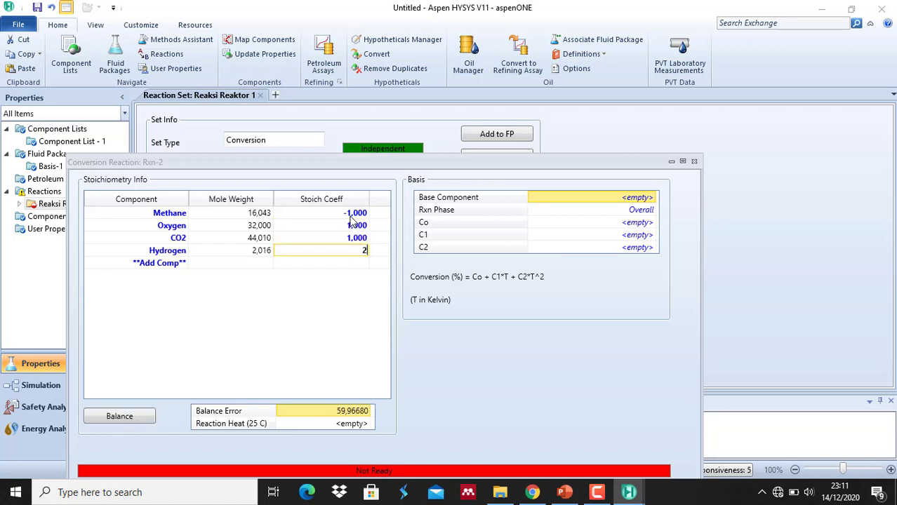
{"action": "key", "text": "Return"}
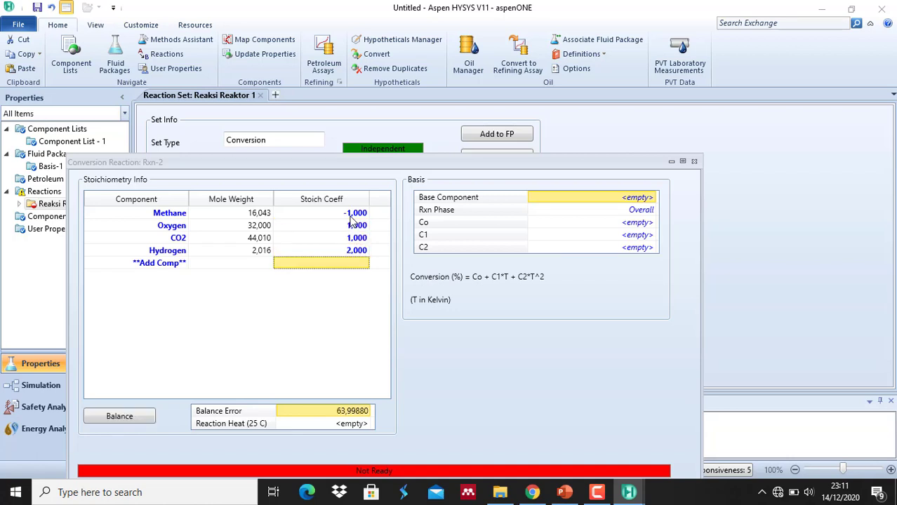
Correct Oxygen's stoichiometric coefficient to -1 and set the reaction phase of Rxn-2 to VapourPhase.
{"action": "left_click", "coordinate": [356, 229]}
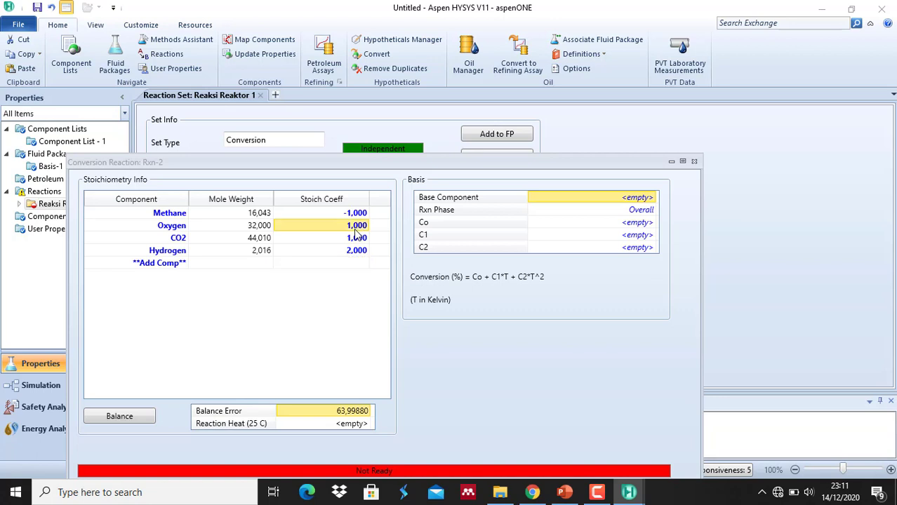
{"action": "type", "text": "-1"}
{"action": "key", "text": "Return"}
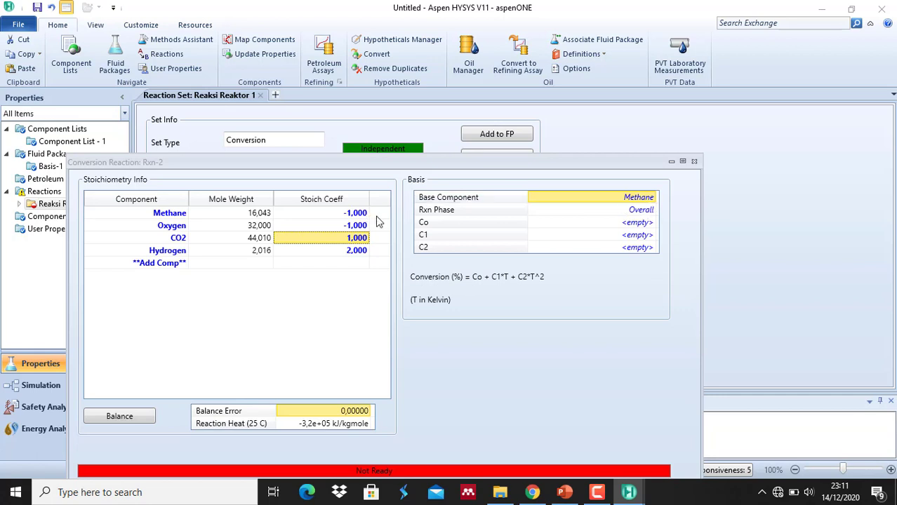
{"action": "left_click", "coordinate": [651, 212]}
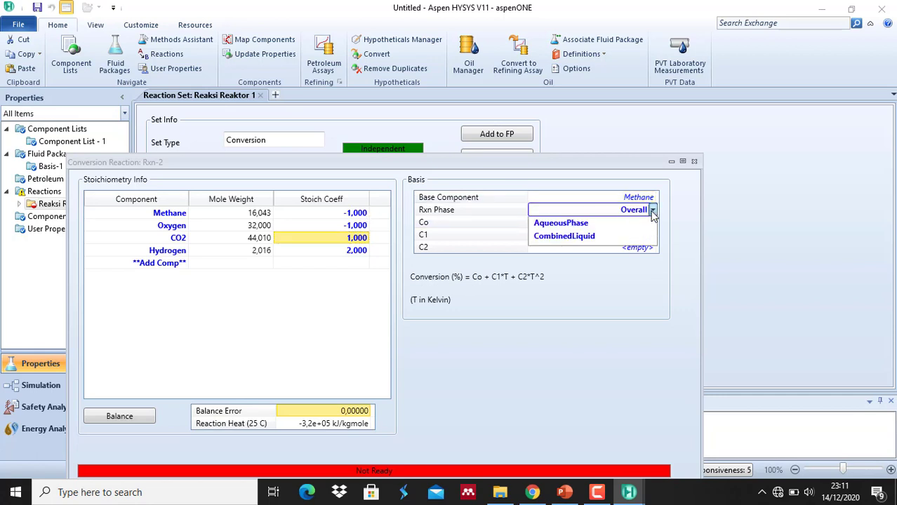
{"action": "left_click", "coordinate": [584, 240]}
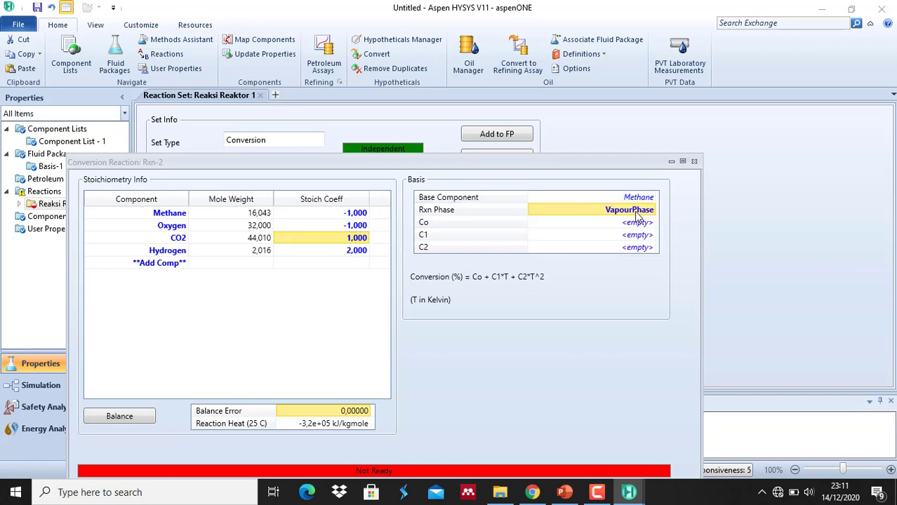
Look up the conversion of reaction II on the PowerPoint slide, set Co to 60 for Rxn-2 in HYSYS, and close the reaction.
{"action": "left_click", "coordinate": [564, 492]}
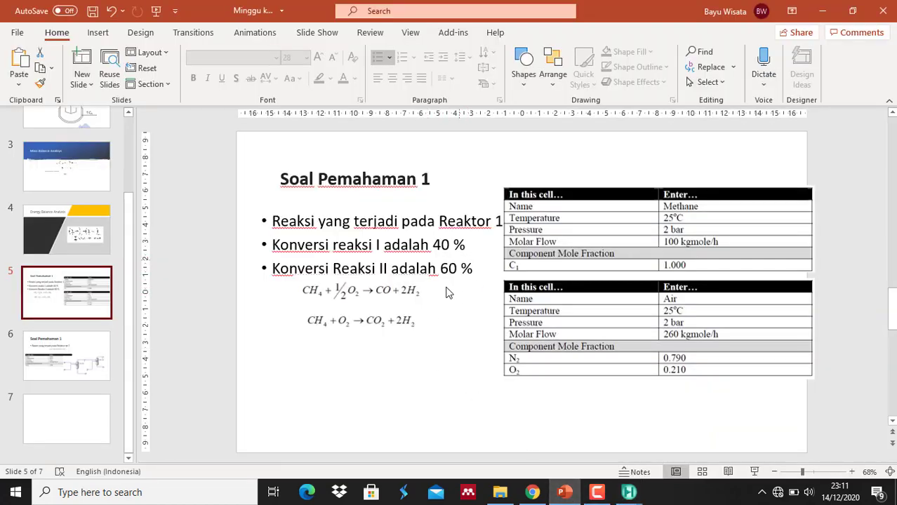
{"action": "left_click", "coordinate": [596, 494]}
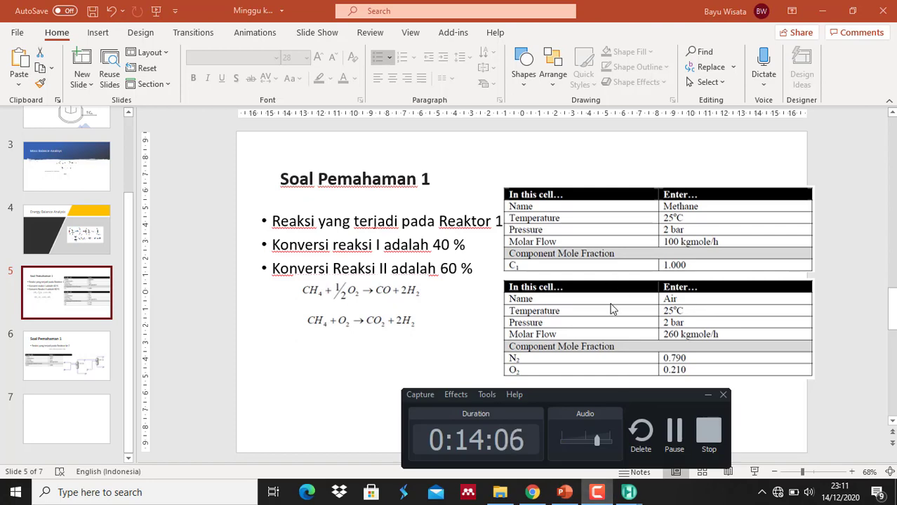
{"action": "left_click", "coordinate": [598, 494]}
{"action": "mouse_move", "coordinate": [628, 493]}
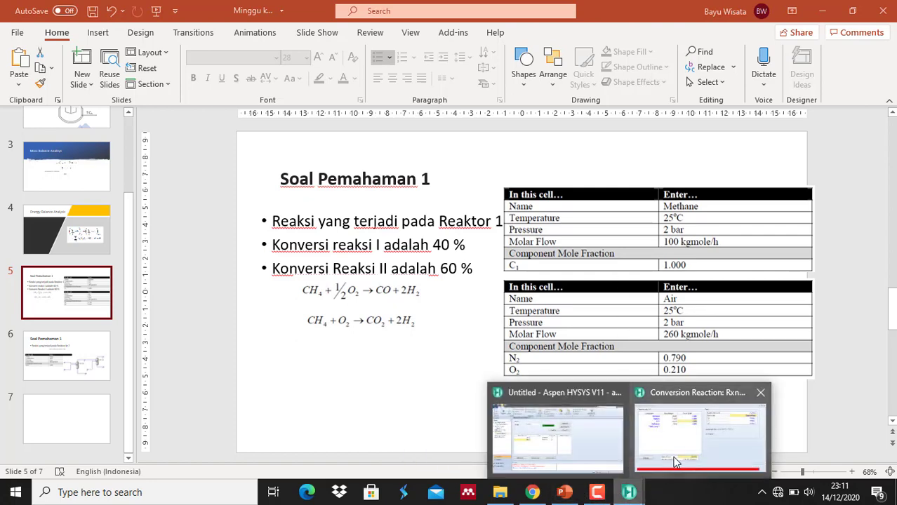
{"action": "left_click", "coordinate": [691, 439]}
{"action": "left_click", "coordinate": [638, 223]}
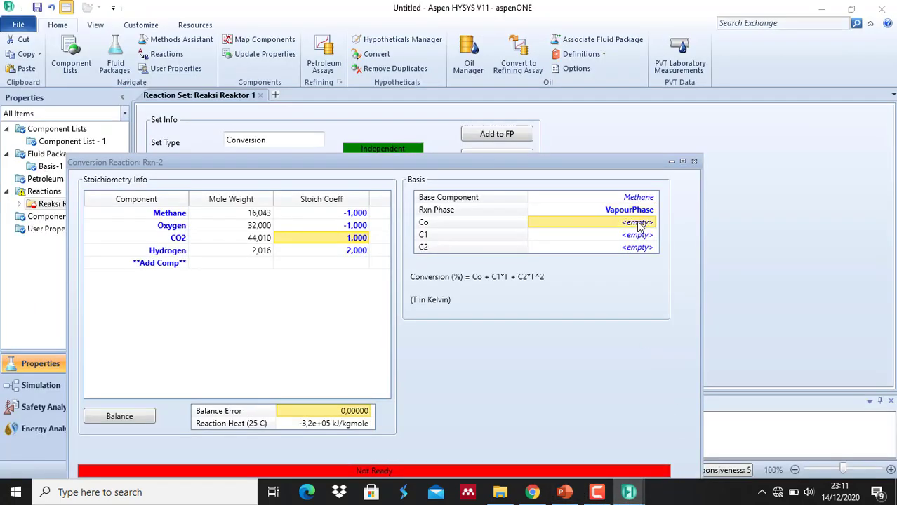
{"action": "type", "text": "60"}
{"action": "key", "text": "Return"}
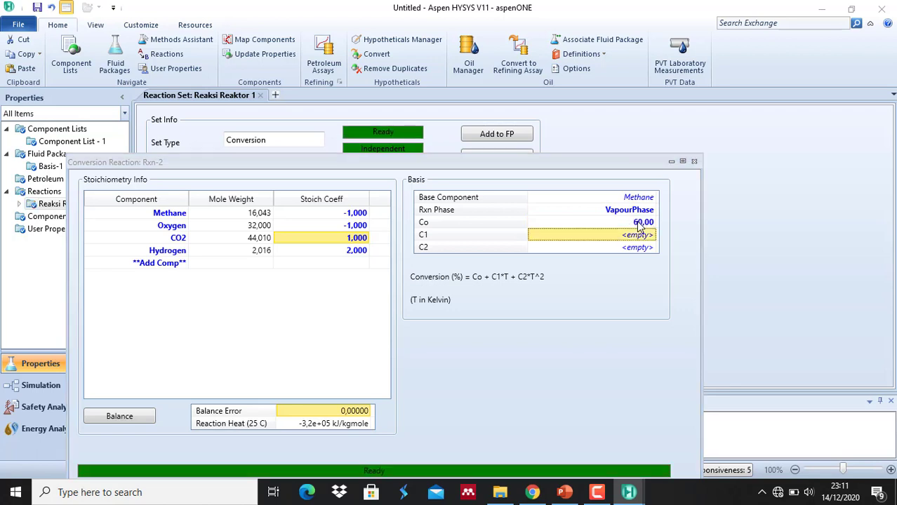
{"action": "left_click", "coordinate": [694, 162]}
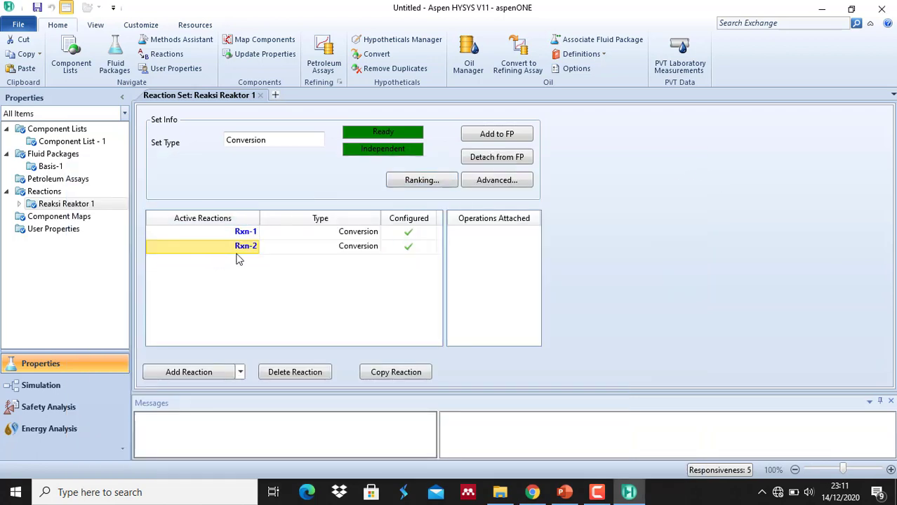
Switch to the simulation environment and place two material streams on the flowsheet, one above the other.
{"action": "left_click", "coordinate": [61, 387]}
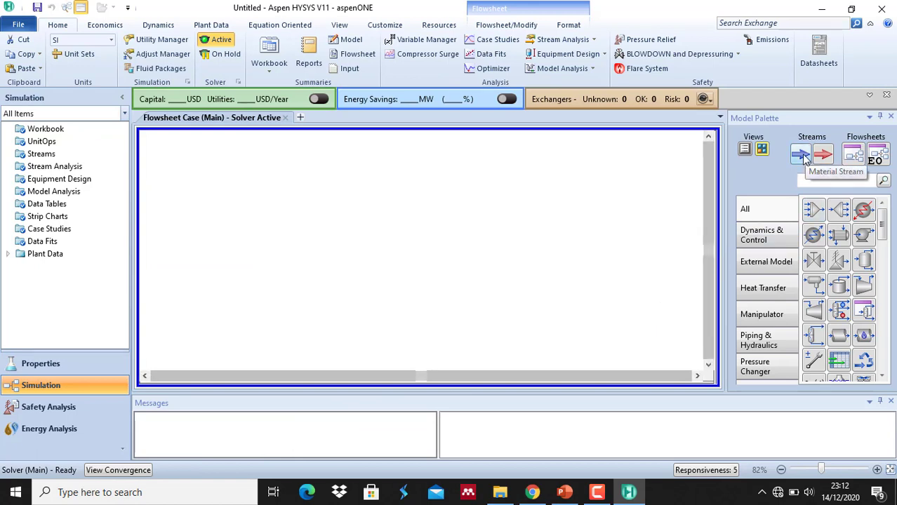
{"action": "left_click", "coordinate": [802, 156]}
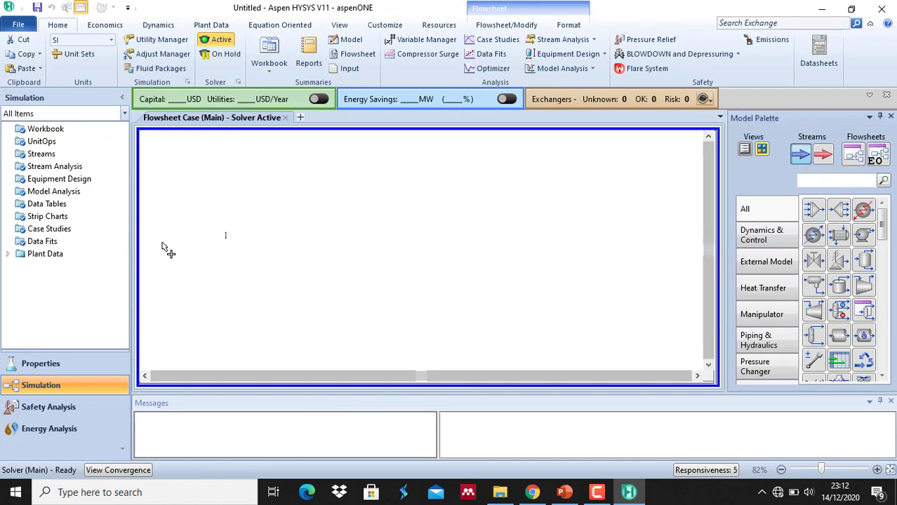
{"action": "left_click", "coordinate": [230, 219]}
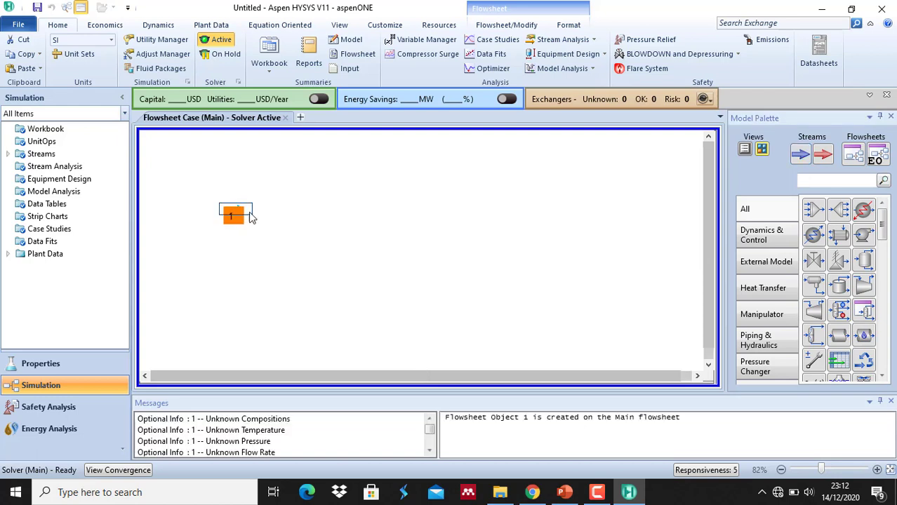
{"action": "left_click", "coordinate": [802, 160]}
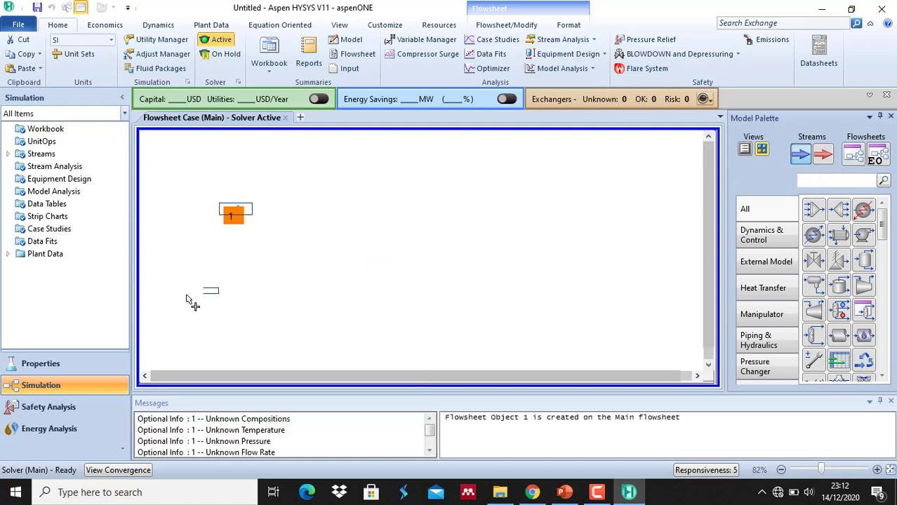
{"action": "left_click", "coordinate": [226, 301]}
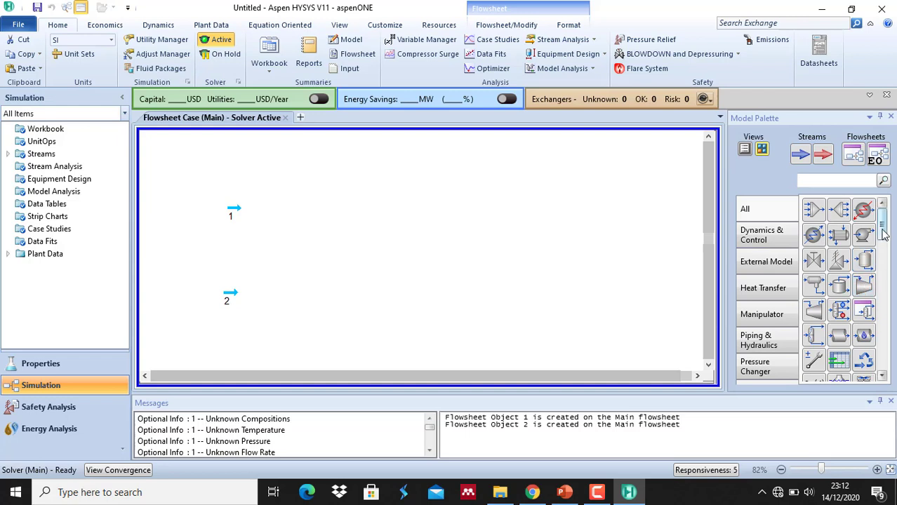
Place a Conversion Reactor on the flowsheet between and just beyond the two feed streams.
{"action": "scroll", "coordinate": [883, 251], "scroll_direction": "down", "scroll_amount": 3}
{"action": "scroll", "coordinate": [882, 252], "scroll_direction": "down", "scroll_amount": 2}
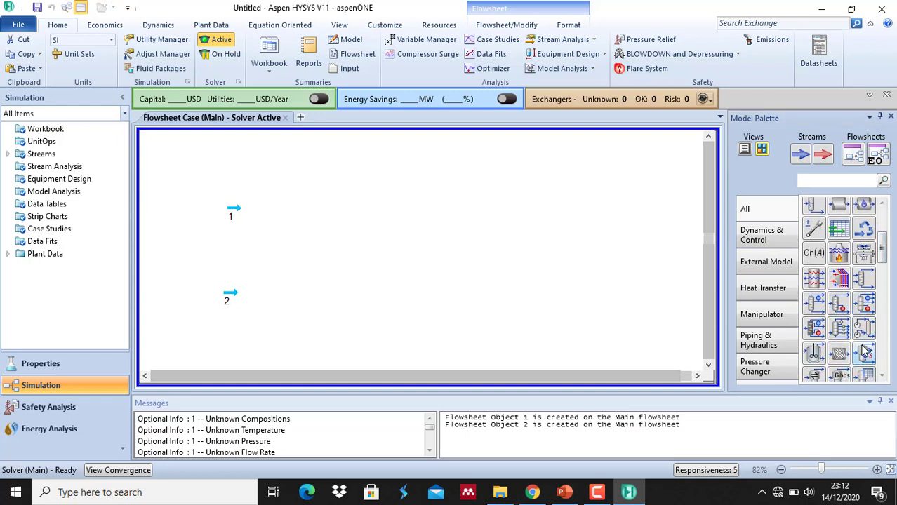
{"action": "scroll", "coordinate": [884, 257], "scroll_direction": "down", "scroll_amount": 3}
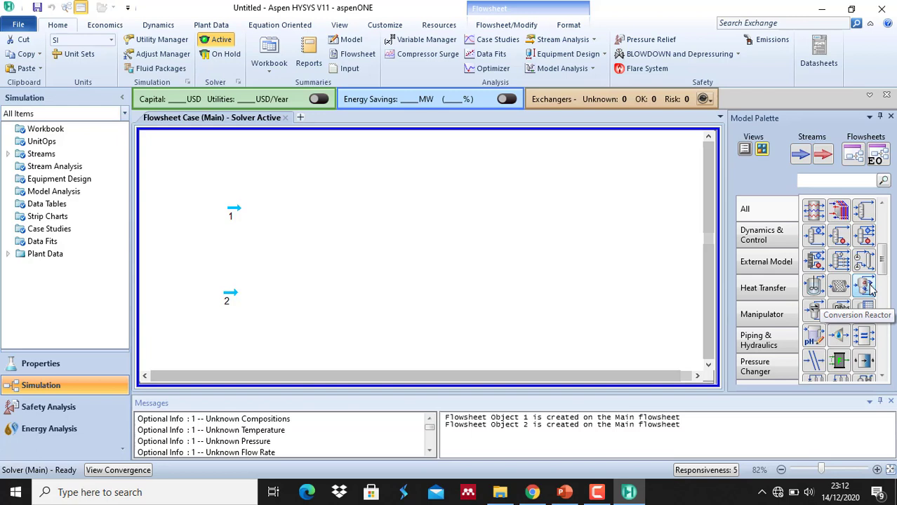
{"action": "left_click", "coordinate": [870, 289]}
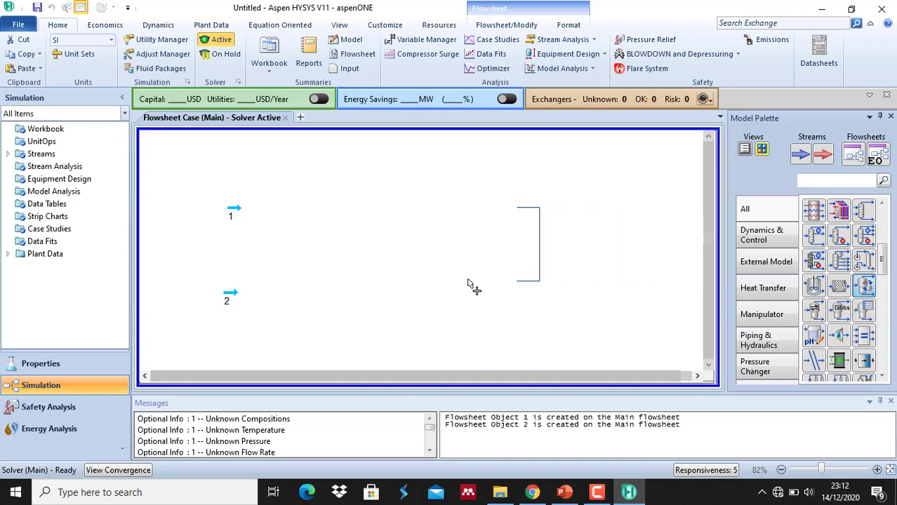
{"action": "left_click", "coordinate": [336, 288]}
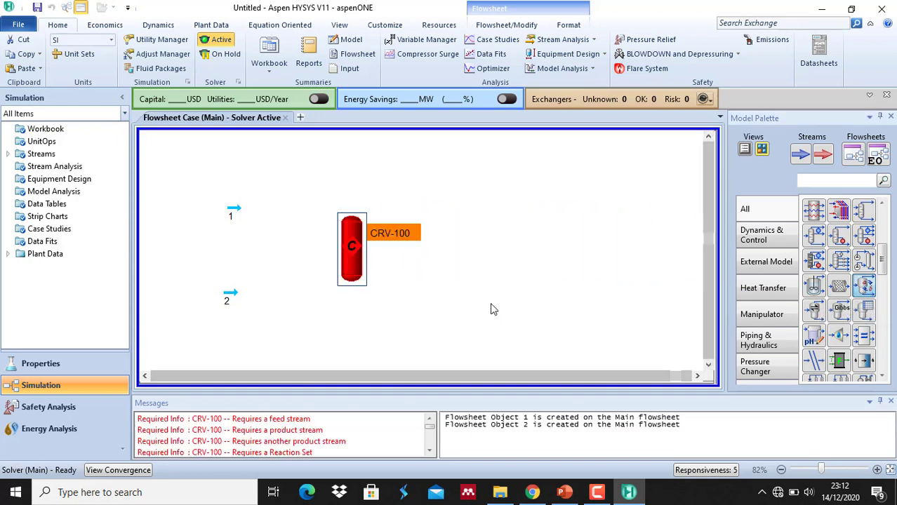
Add two material streams on the outlet side of the reactor, one above and one below.
{"action": "left_click", "coordinate": [801, 154]}
{"action": "left_click", "coordinate": [420, 194]}
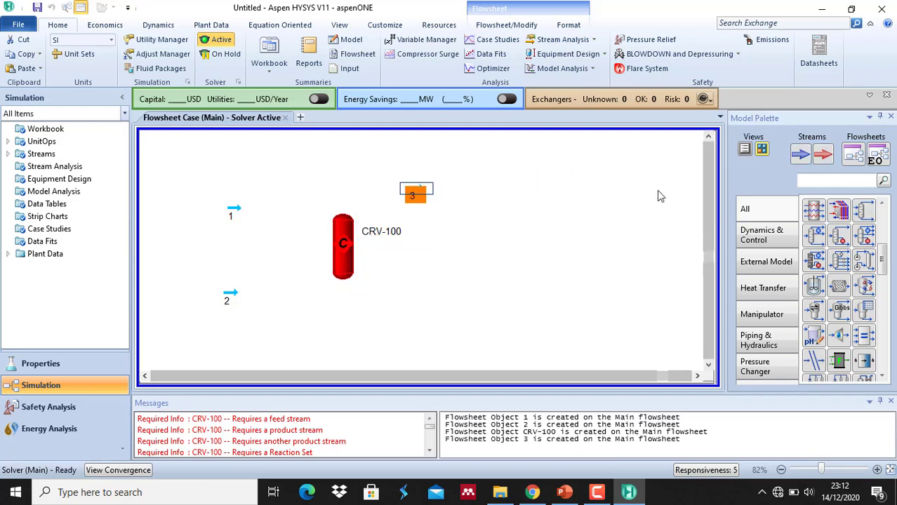
{"action": "left_click", "coordinate": [417, 308]}
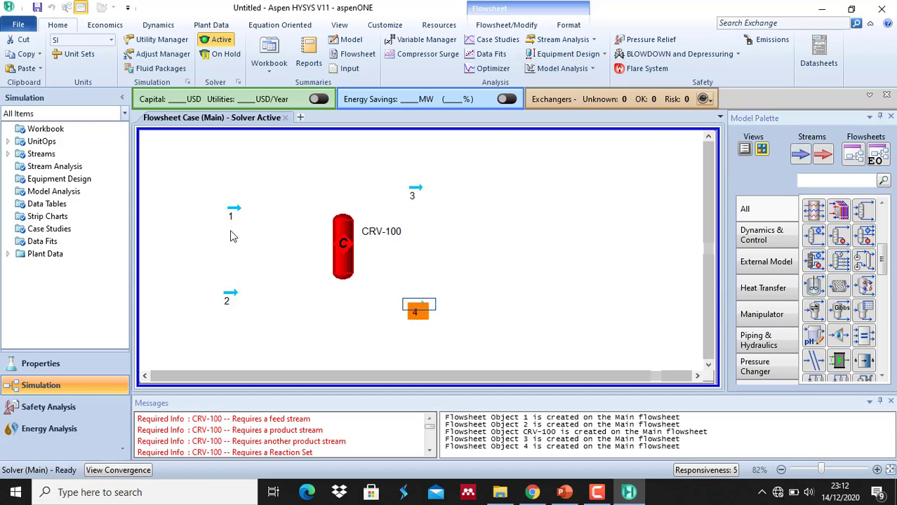
Connect streams 1 and 2 as the inlets of conversion reactor CRV-100.
{"action": "left_click", "coordinate": [349, 266]}
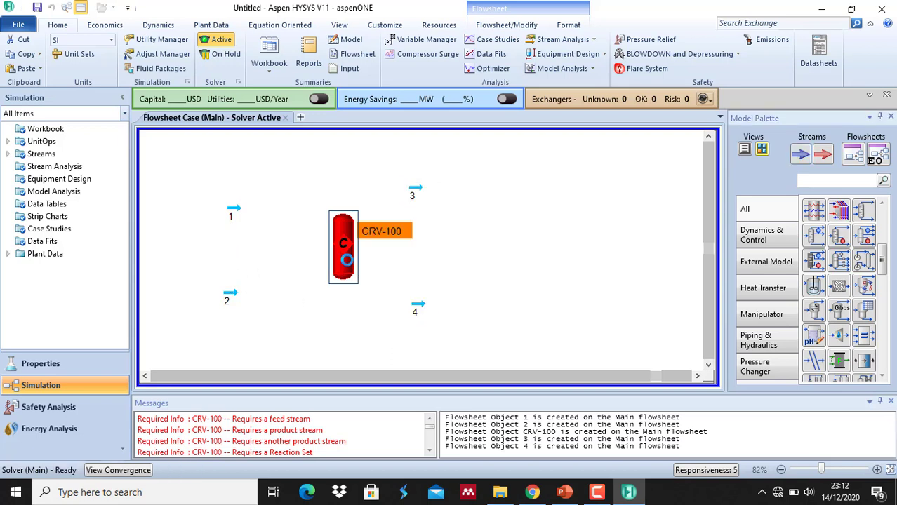
{"action": "double_click", "coordinate": [343, 253]}
{"action": "left_click", "coordinate": [257, 278]}
{"action": "left_click", "coordinate": [264, 279]}
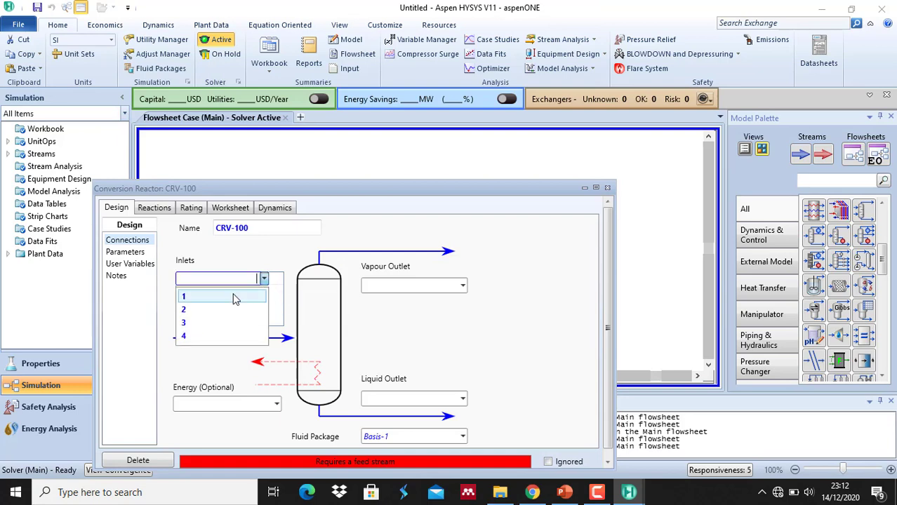
{"action": "left_click", "coordinate": [235, 298]}
{"action": "left_click", "coordinate": [254, 292]}
{"action": "left_click", "coordinate": [264, 291]}
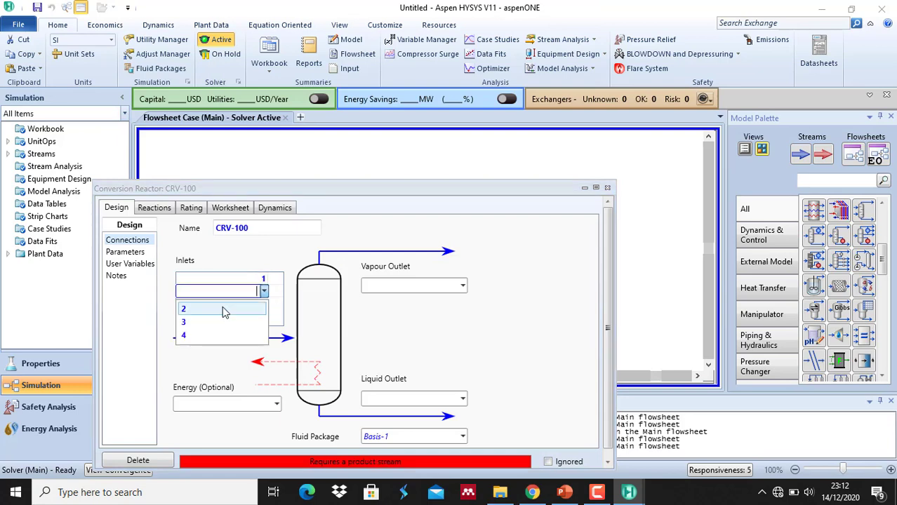
{"action": "left_click", "coordinate": [225, 310]}
{"action": "left_click_drag", "start_coordinate": [440, 196], "coordinate": [776, 152]}
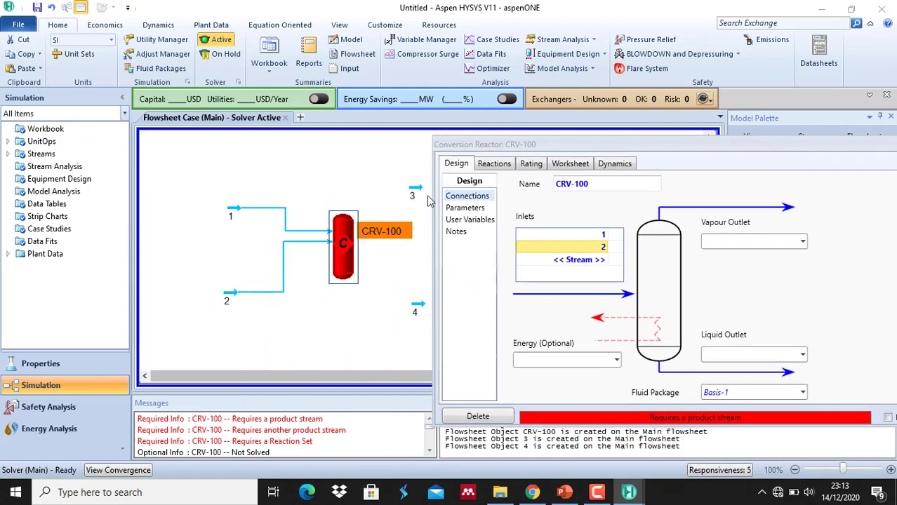
Assign stream 3 as the reactor's vapour outlet and stream 4 as its liquid outlet, and close the reactor's properties.
{"action": "left_click", "coordinate": [801, 241]}
{"action": "left_click", "coordinate": [745, 261]}
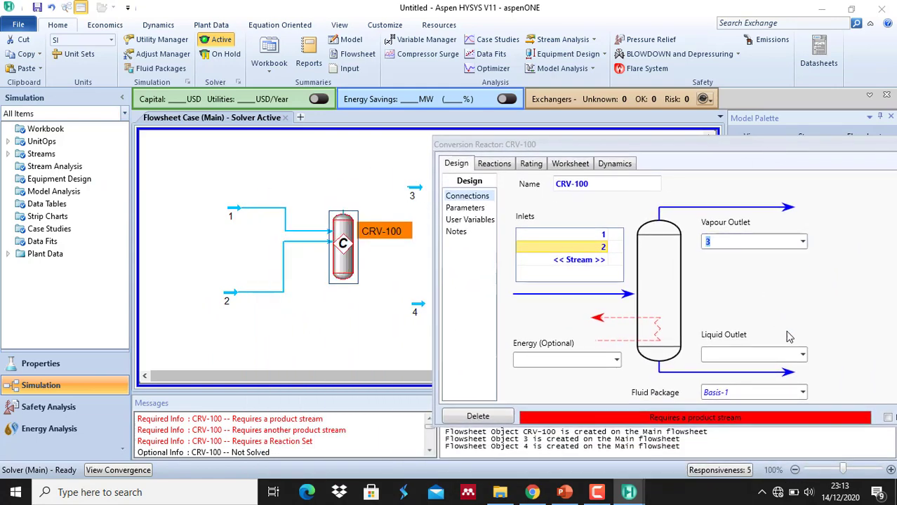
{"action": "left_click", "coordinate": [802, 355]}
{"action": "left_click", "coordinate": [744, 372]}
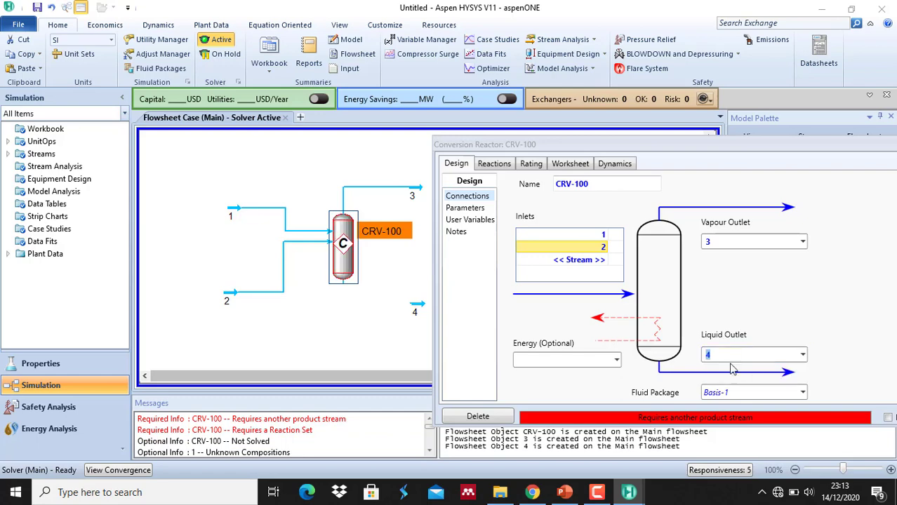
{"action": "left_click_drag", "start_coordinate": [670, 154], "coordinate": [457, 134]}
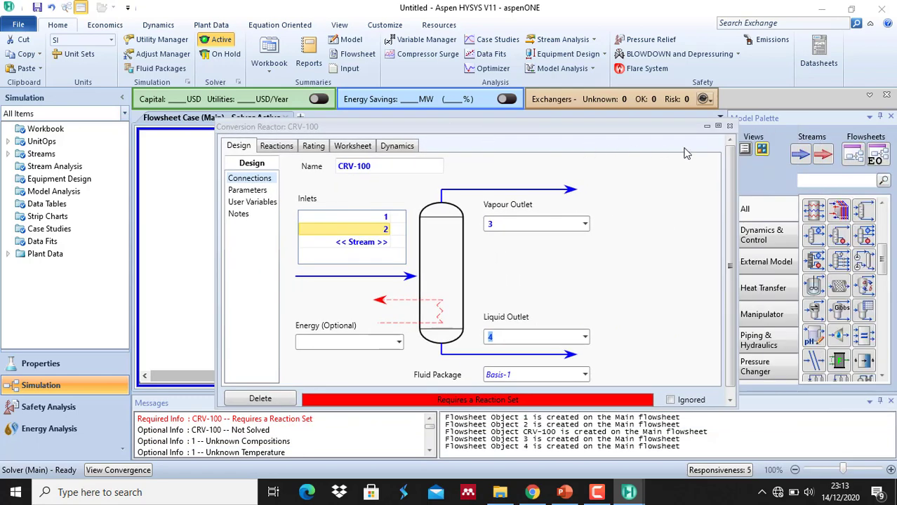
{"action": "left_click", "coordinate": [720, 124]}
{"action": "left_click", "coordinate": [492, 240]}
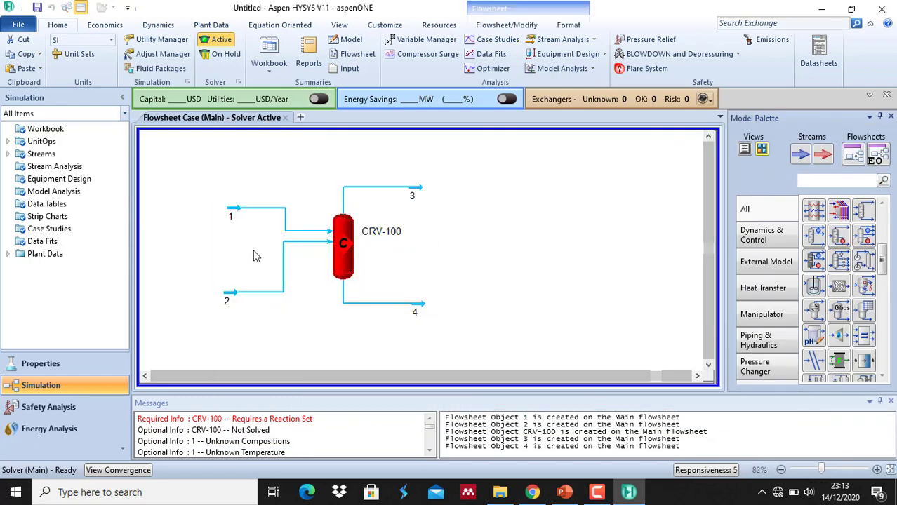
Rename material stream 1 as Methane.
{"action": "left_click", "coordinate": [237, 212]}
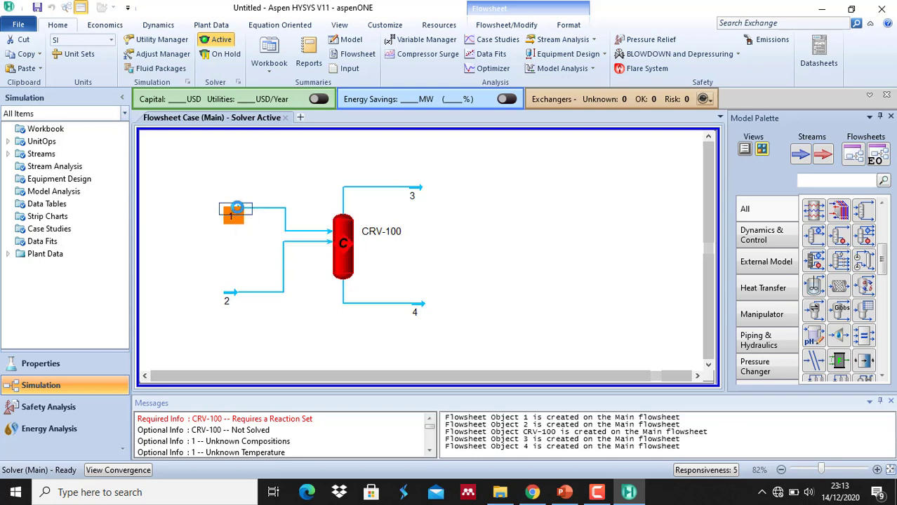
{"action": "double_click", "coordinate": [237, 209]}
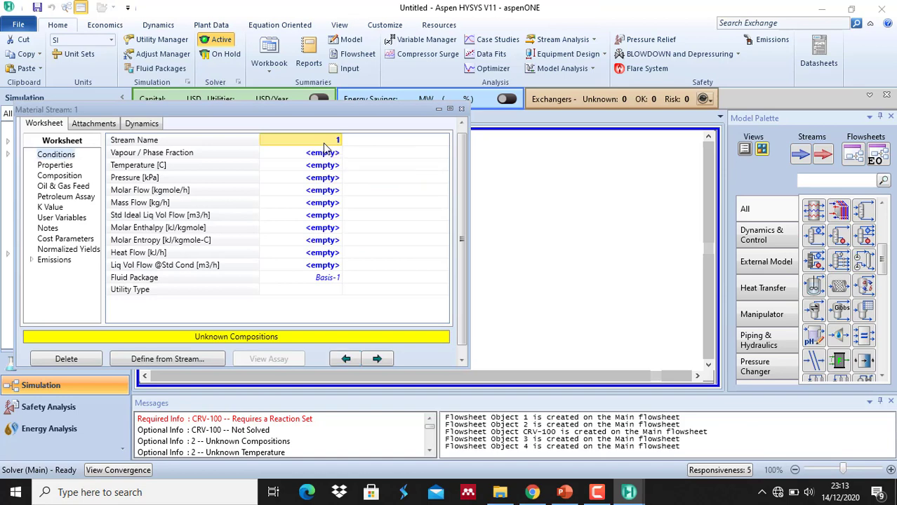
{"action": "type", "text": "Methane"}
{"action": "key", "text": "Return"}
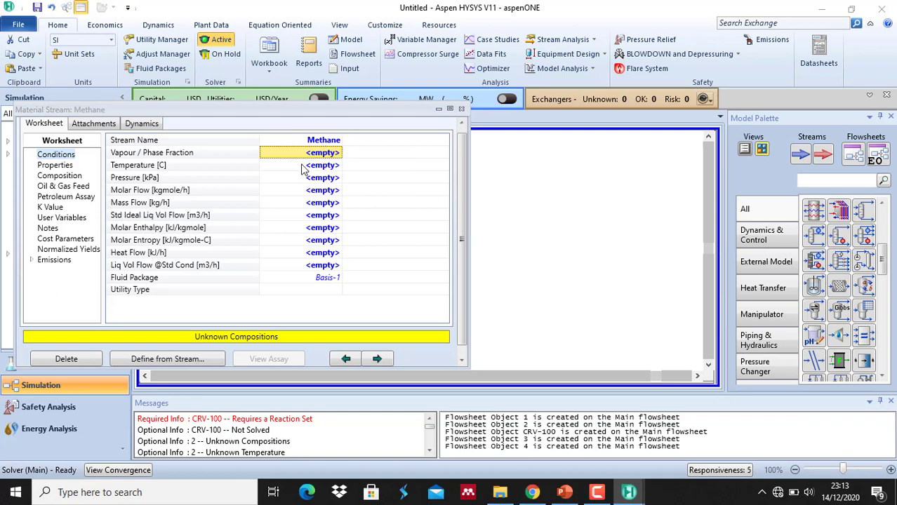
Check the feed conditions on the PowerPoint slide, and set the Methane stream's temperature to 25 C in HYSYS.
{"action": "left_click", "coordinate": [567, 494]}
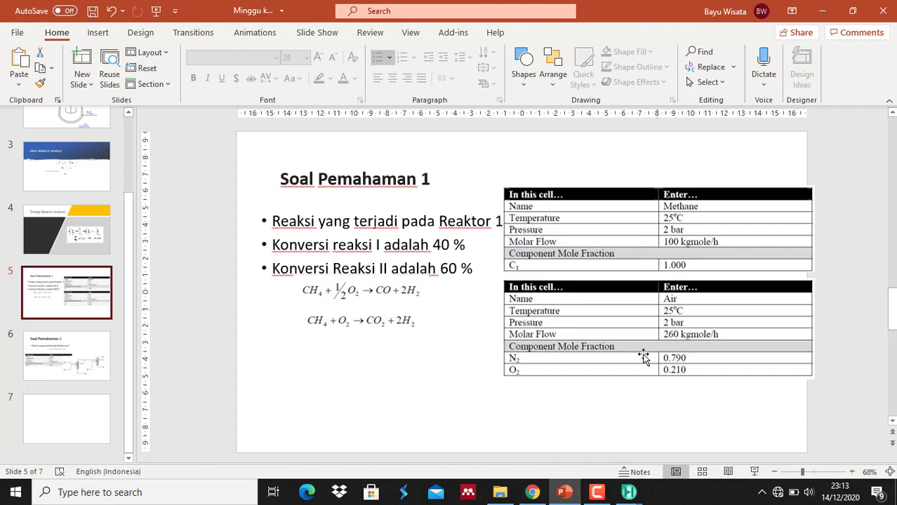
{"action": "mouse_move", "coordinate": [629, 492]}
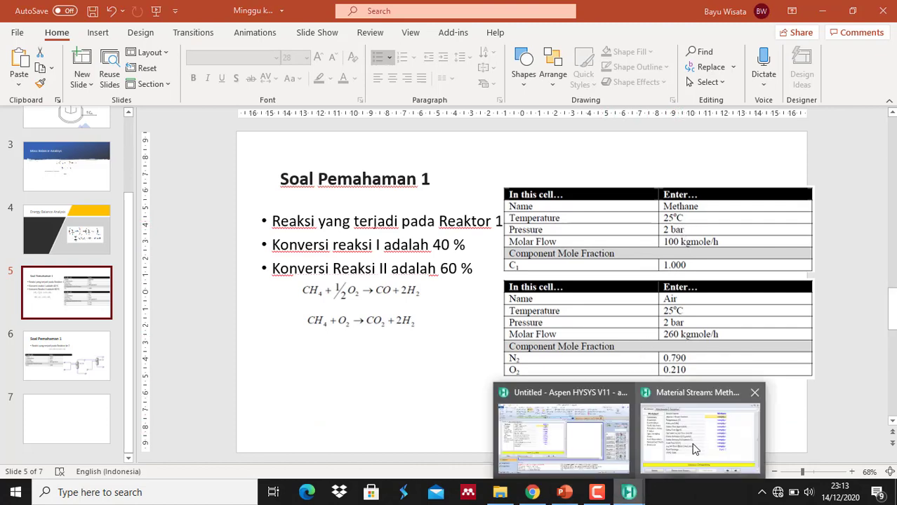
{"action": "left_click", "coordinate": [567, 455]}
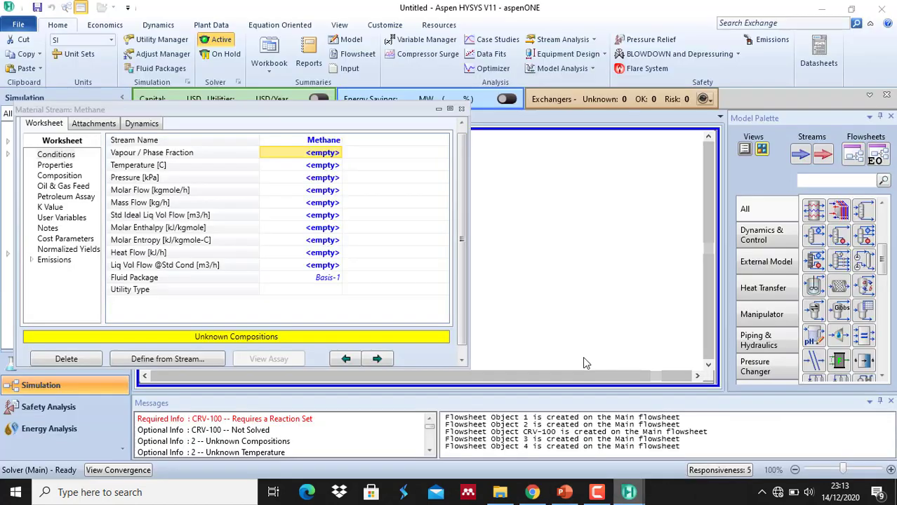
{"action": "left_click", "coordinate": [318, 167]}
{"action": "type", "text": "25"}
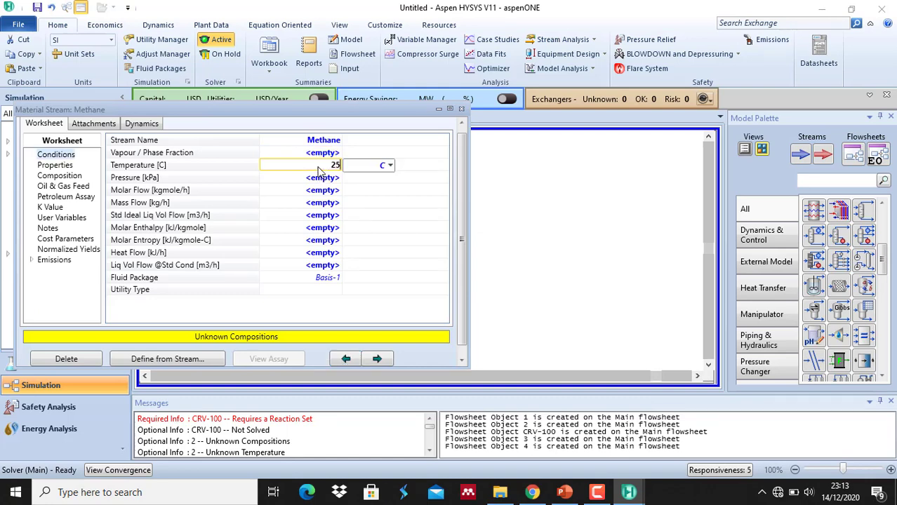
{"action": "key", "text": "Return"}
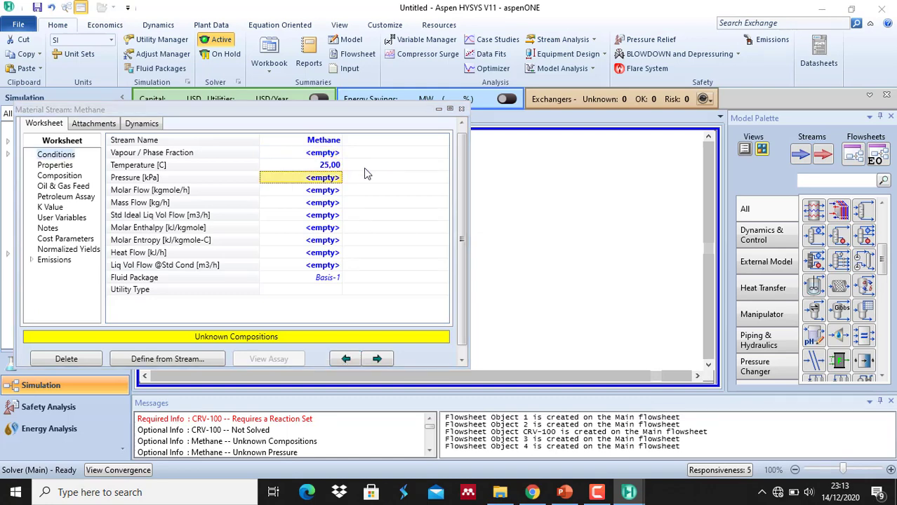
Set the Methane stream's pressure to 2 bar.
{"action": "type", "text": "2"}
{"action": "left_click", "coordinate": [407, 178]}
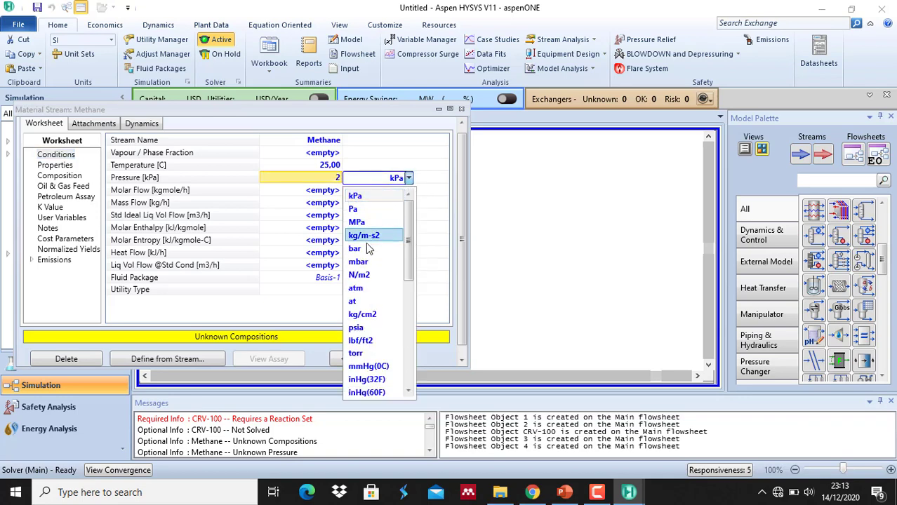
{"action": "left_click", "coordinate": [362, 252]}
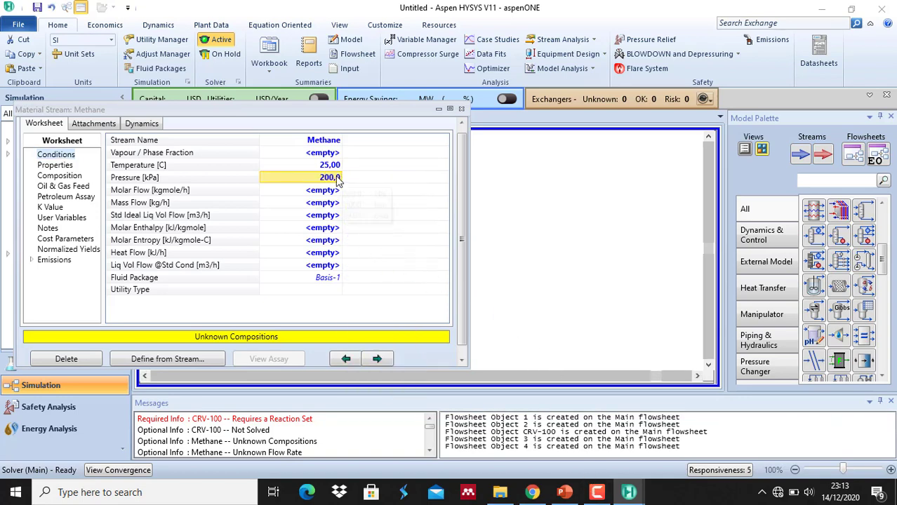
{"action": "left_click", "coordinate": [338, 179]}
{"action": "type", "text": "2"}
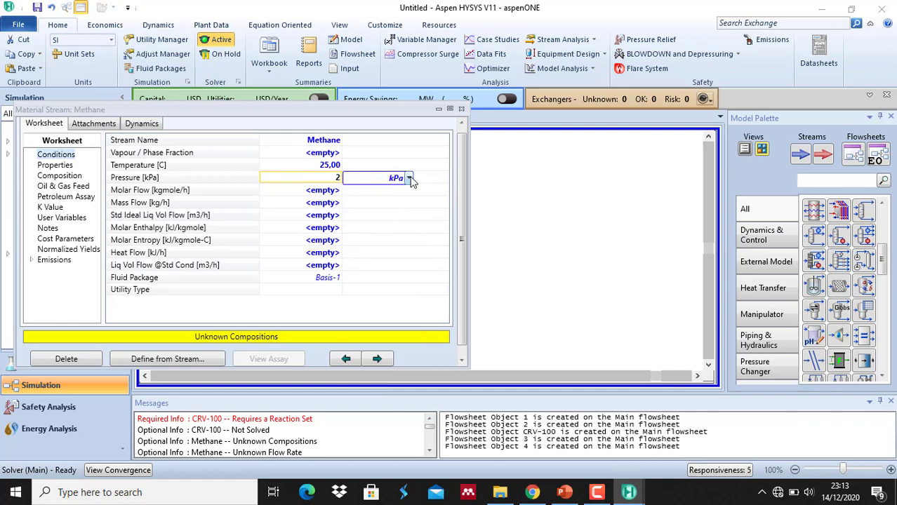
{"action": "left_click", "coordinate": [407, 178]}
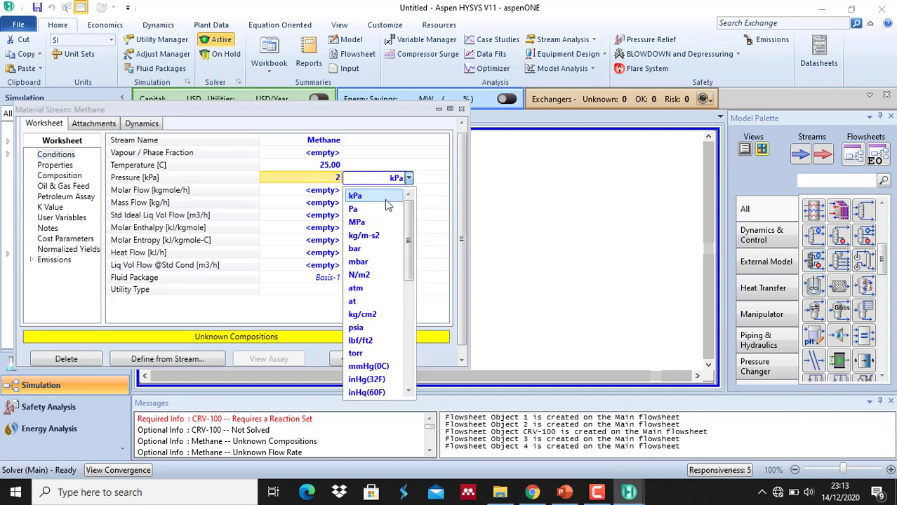
{"action": "left_click", "coordinate": [364, 250]}
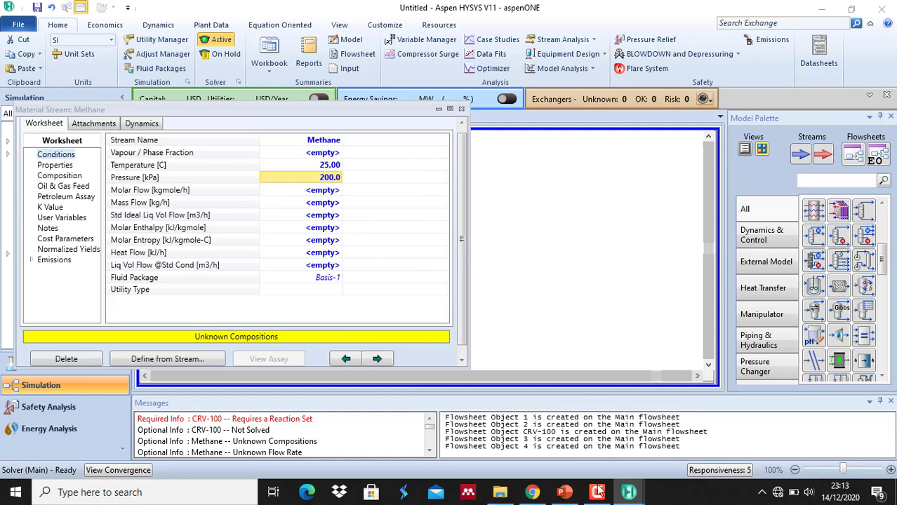
Look up methane's molar flow on the PowerPoint slide, and set the Methane stream's molar flow to 100 kgmole/h in HYSYS.
{"action": "left_click", "coordinate": [564, 492]}
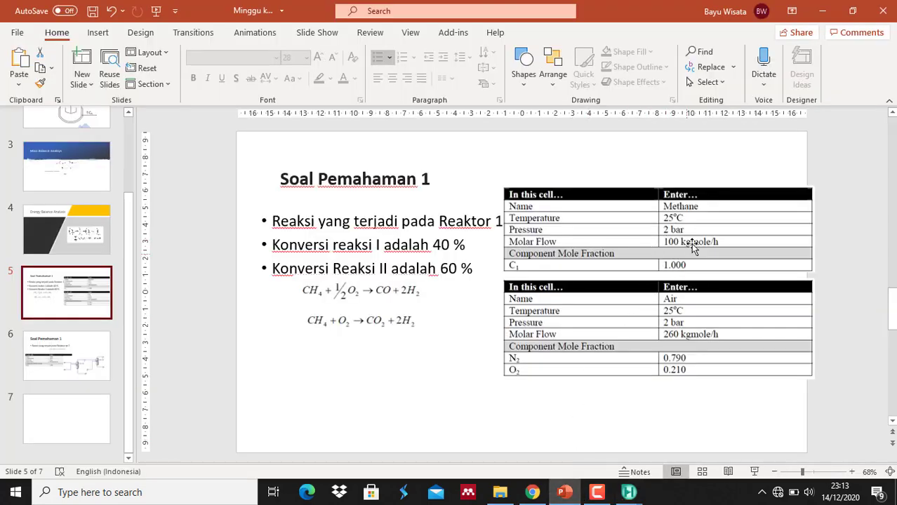
{"action": "left_click", "coordinate": [597, 492]}
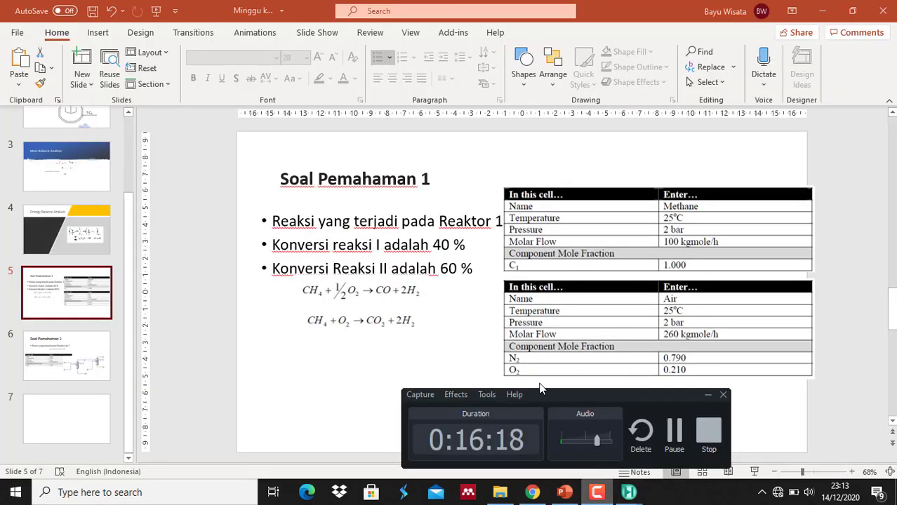
{"action": "mouse_move", "coordinate": [629, 492]}
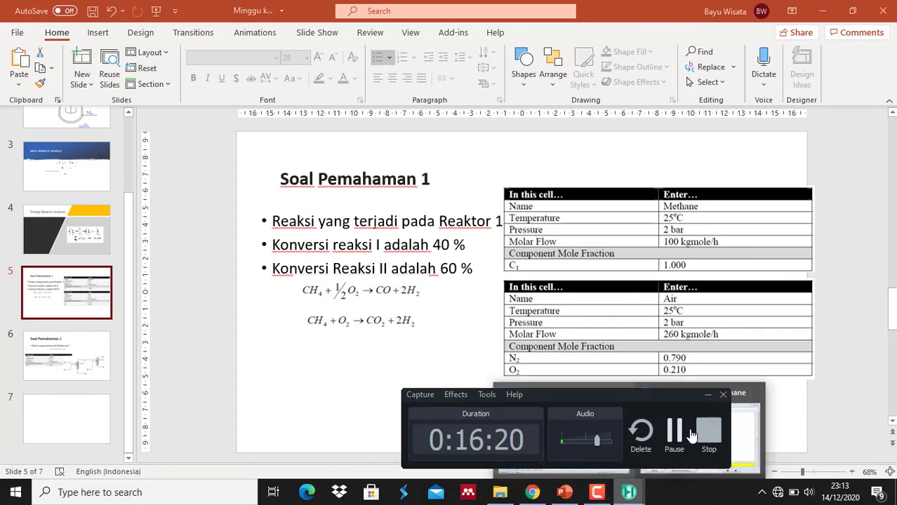
{"action": "left_click", "coordinate": [707, 395]}
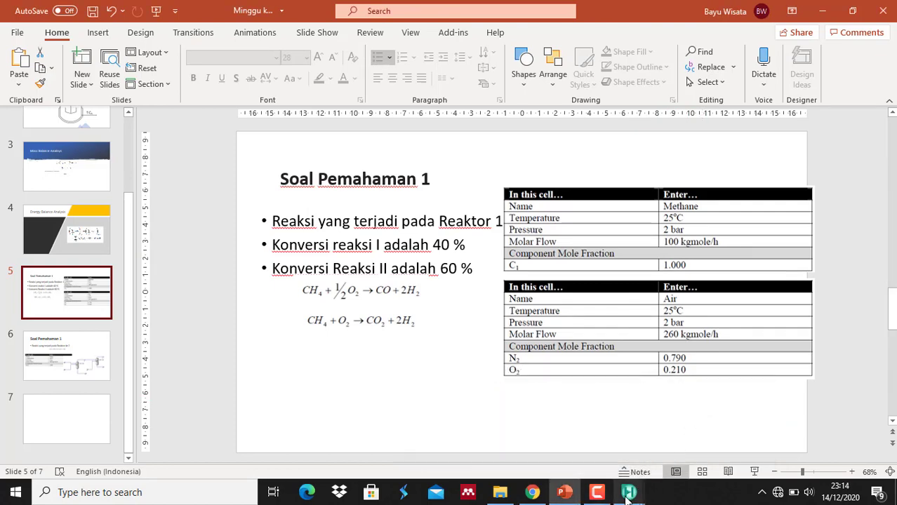
{"action": "left_click", "coordinate": [629, 494]}
{"action": "left_click", "coordinate": [687, 431]}
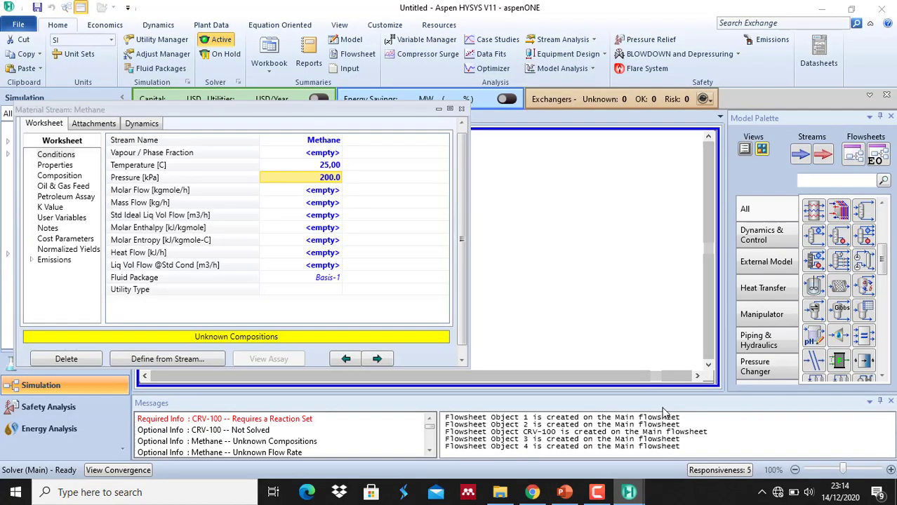
{"action": "left_click", "coordinate": [306, 194]}
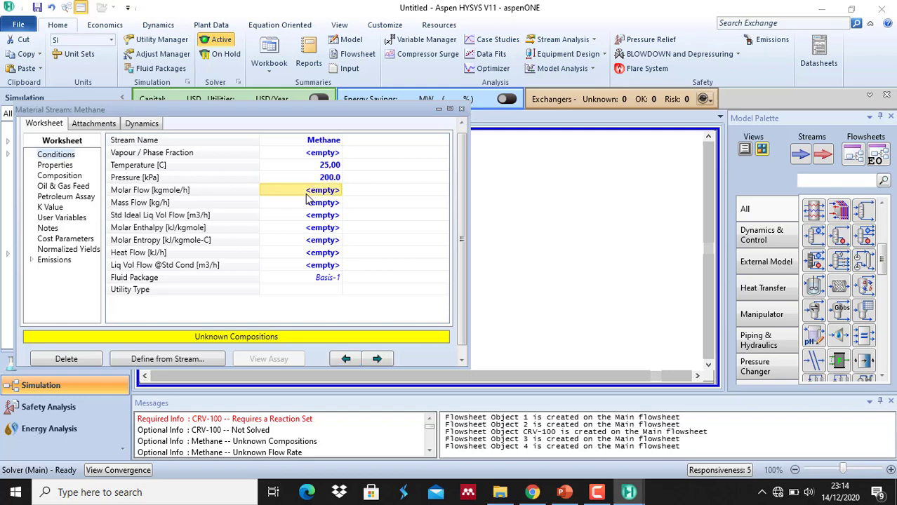
{"action": "type", "text": "10"}
{"action": "key", "text": "Return"}
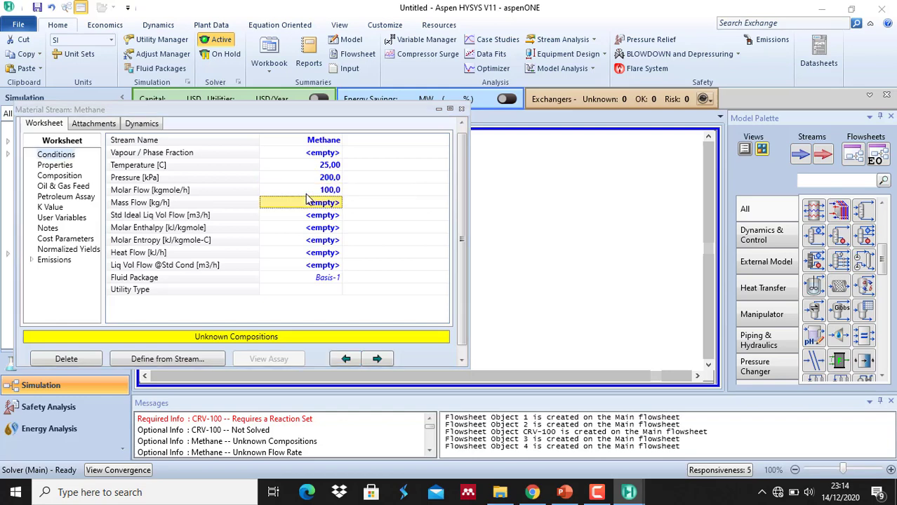
Set the Methane stream's composition to a methane mole fraction of 1, and close the stream's properties.
{"action": "left_click", "coordinate": [60, 177]}
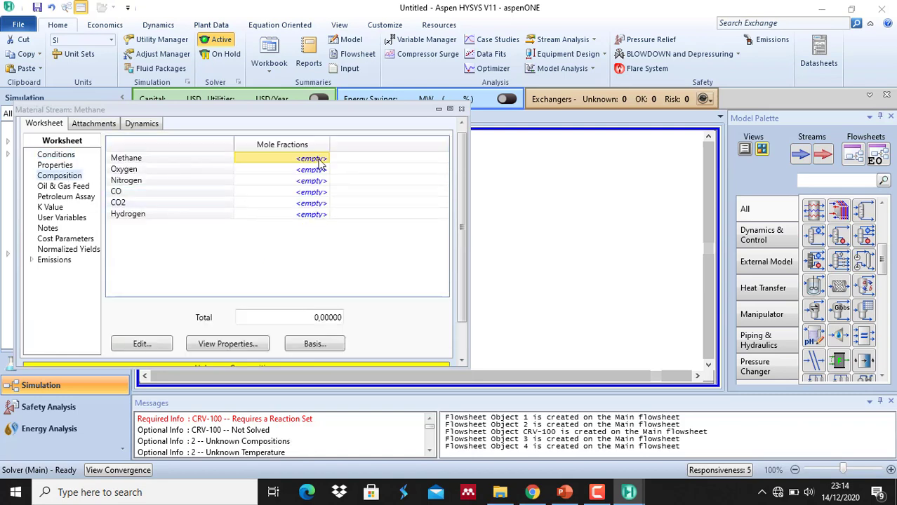
{"action": "type", "text": "1"}
{"action": "key", "text": "Return"}
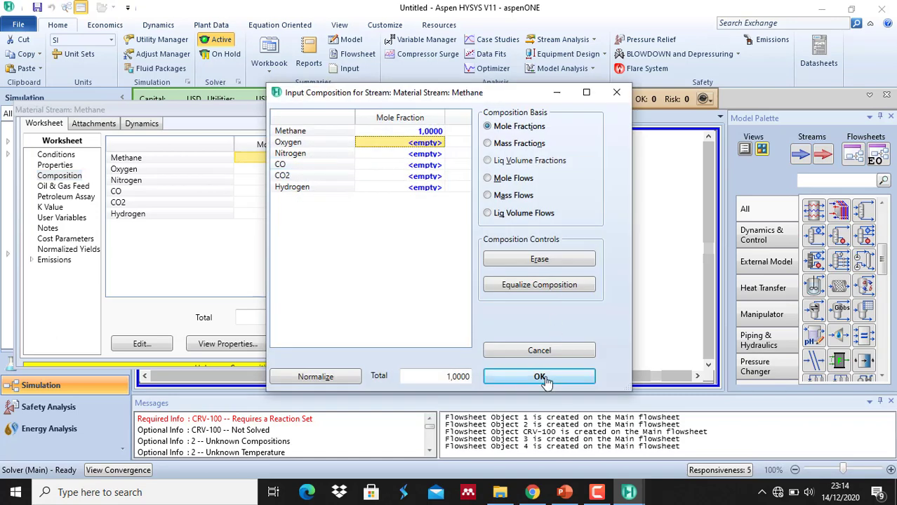
{"action": "left_click", "coordinate": [540, 376]}
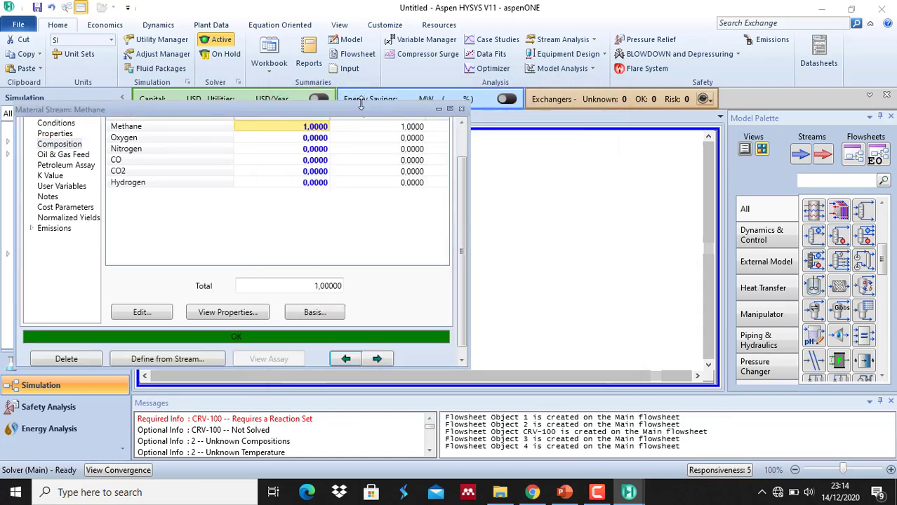
{"action": "left_click_drag", "start_coordinate": [361, 104], "coordinate": [362, 92]}
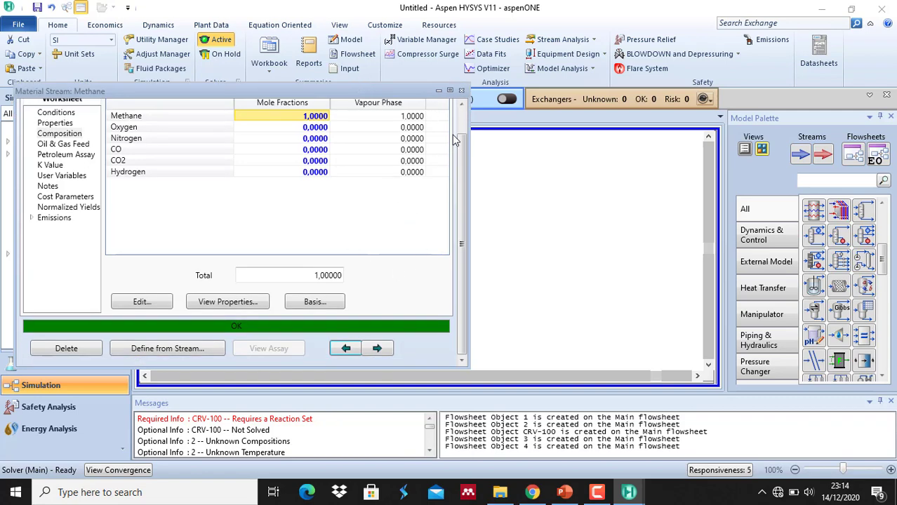
{"action": "left_click", "coordinate": [461, 91]}
Rename material stream 2, the lower reactor inlet, as Udara.
{"action": "left_click_drag", "start_coordinate": [228, 293], "coordinate": [220, 293]}
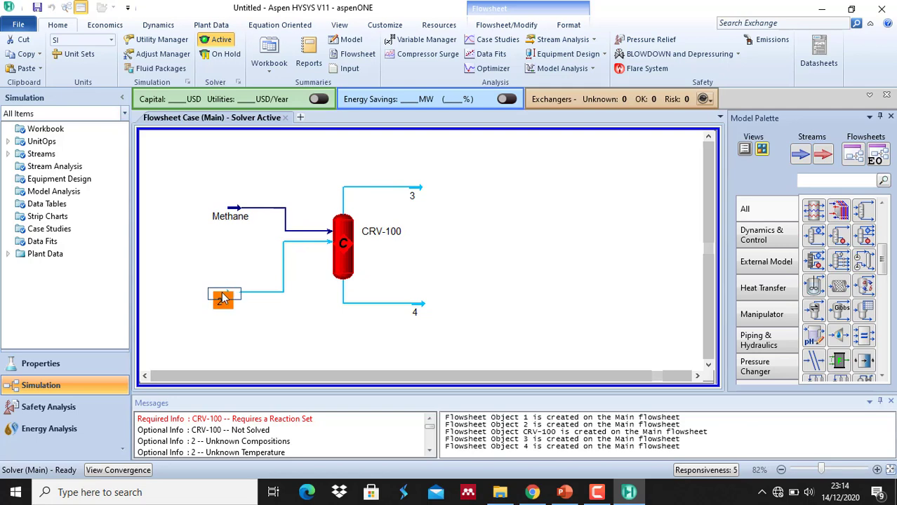
{"action": "double_click", "coordinate": [220, 295]}
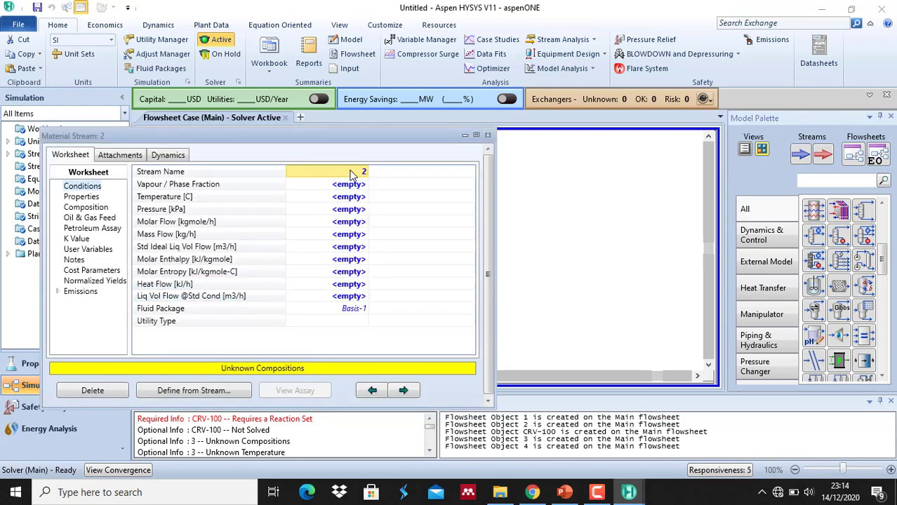
{"action": "type", "text": "Udara"}
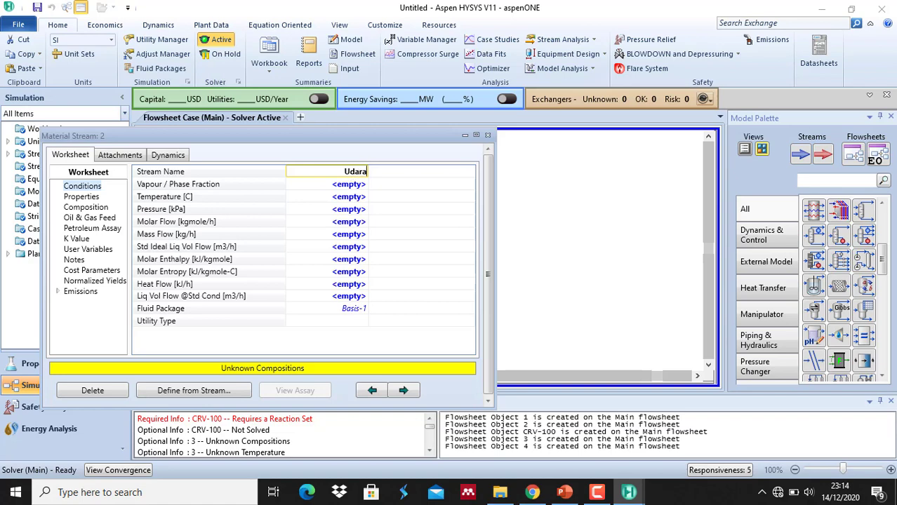
Look up the air composition on the PowerPoint slide, and set the Udara stream's nitrogen mole fraction to 0.79 in HYSYS.
{"action": "left_click", "coordinate": [91, 209]}
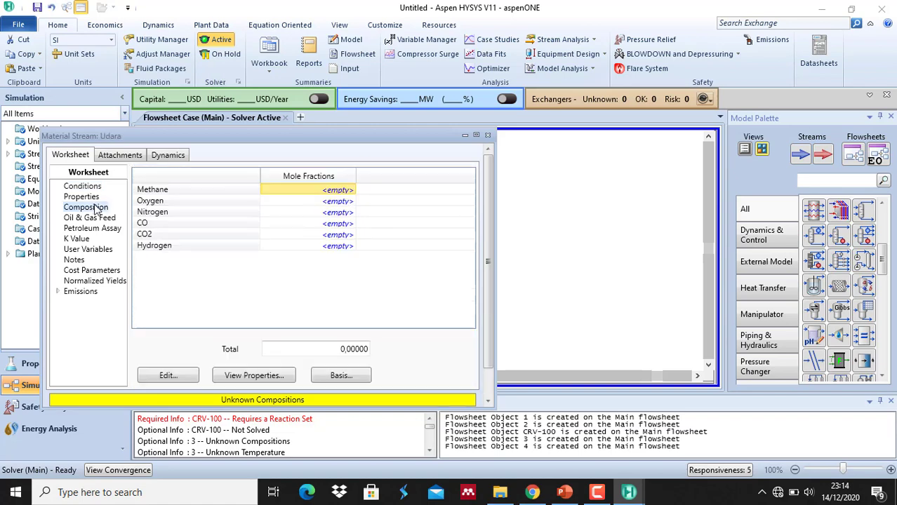
{"action": "left_click", "coordinate": [564, 492]}
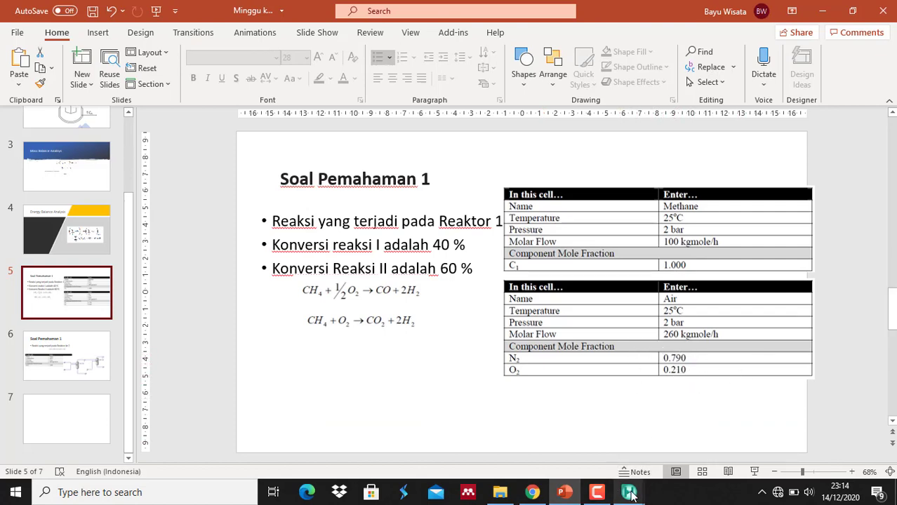
{"action": "mouse_move", "coordinate": [629, 491]}
{"action": "left_click", "coordinate": [677, 432]}
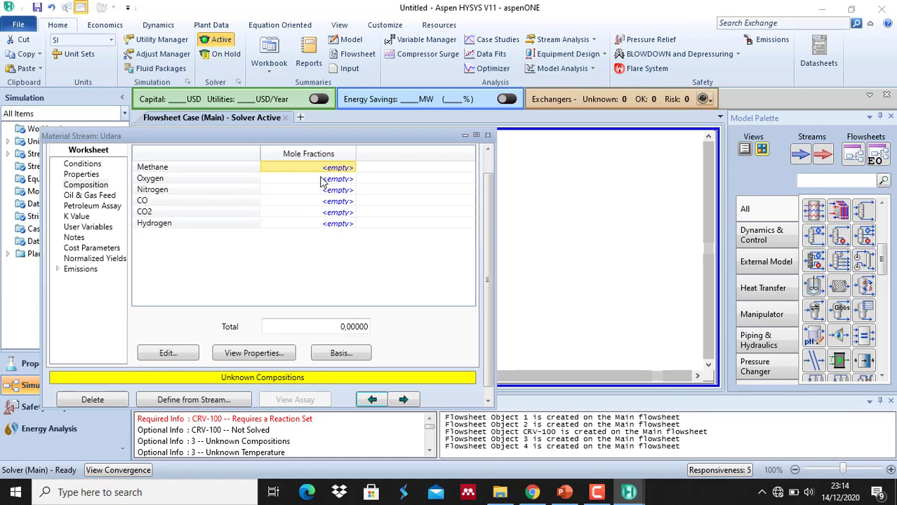
{"action": "left_click", "coordinate": [331, 194]}
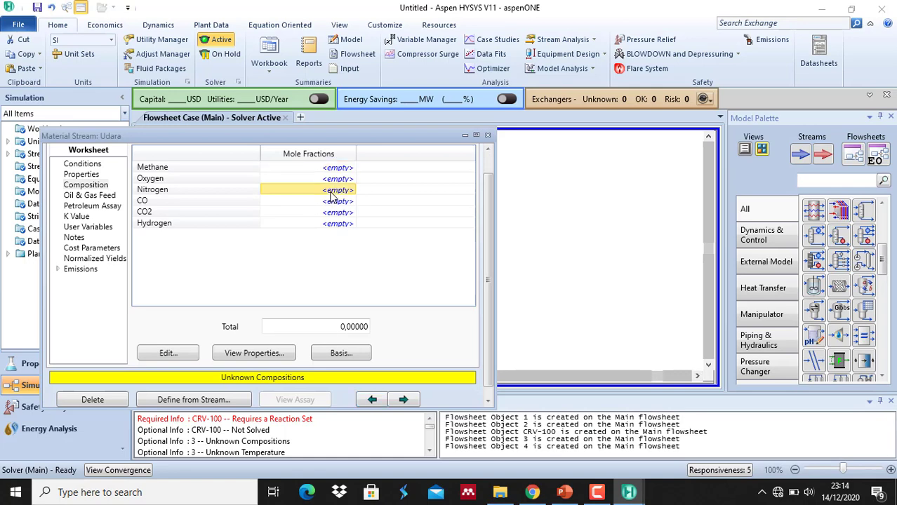
{"action": "type", "text": "0.79"}
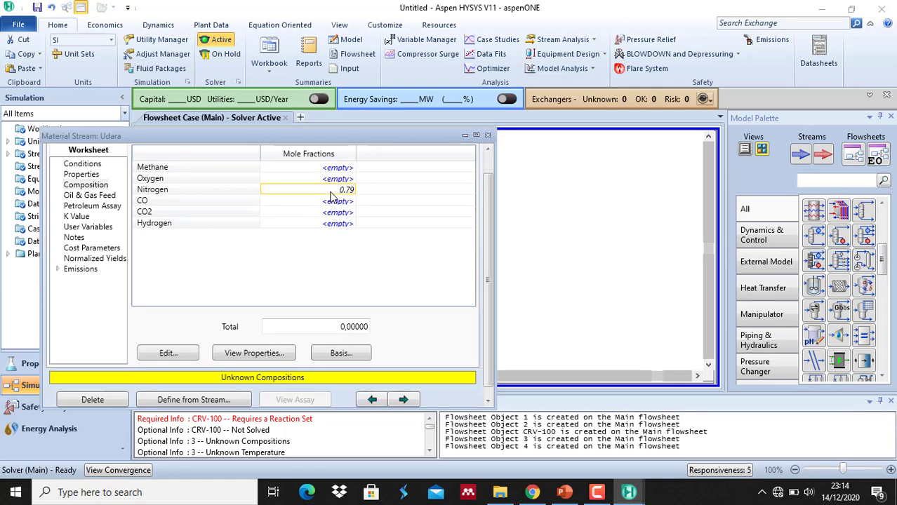
{"action": "key", "text": "Return"}
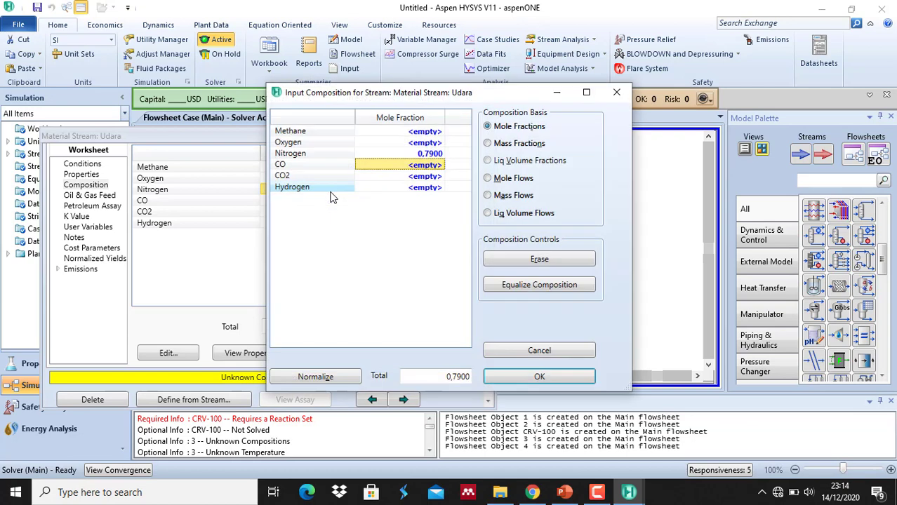
Set the Udara stream's oxygen mole fraction to 0.21 and accept the composition.
{"action": "left_click", "coordinate": [413, 144]}
{"action": "type", "text": "0."}
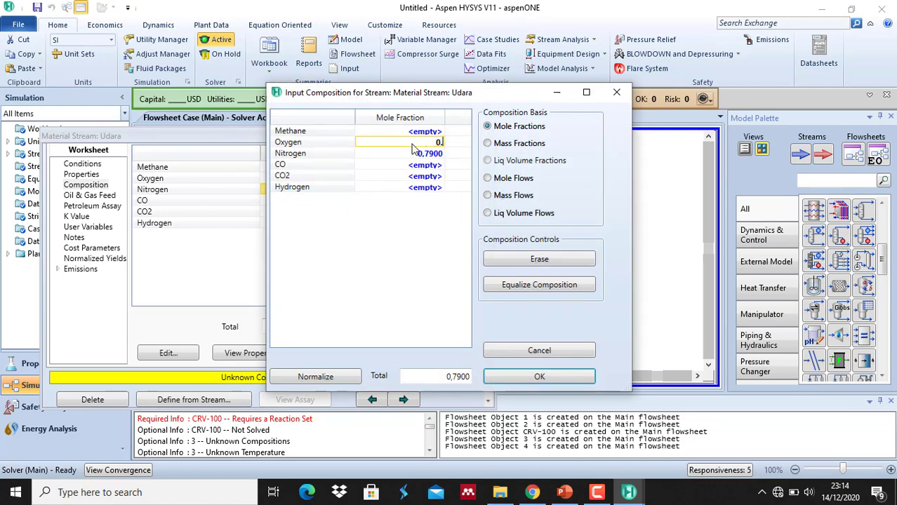
{"action": "type", "text": "21"}
{"action": "key", "text": "Return"}
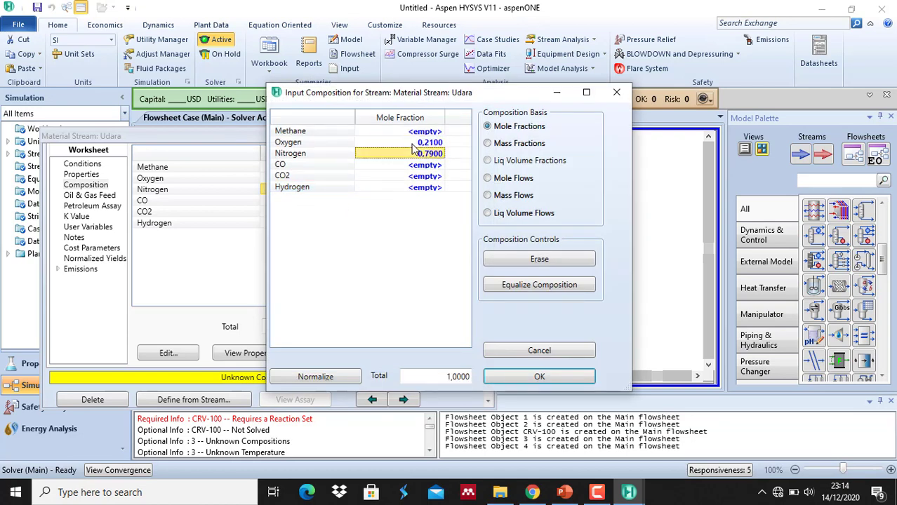
{"action": "left_click", "coordinate": [537, 378]}
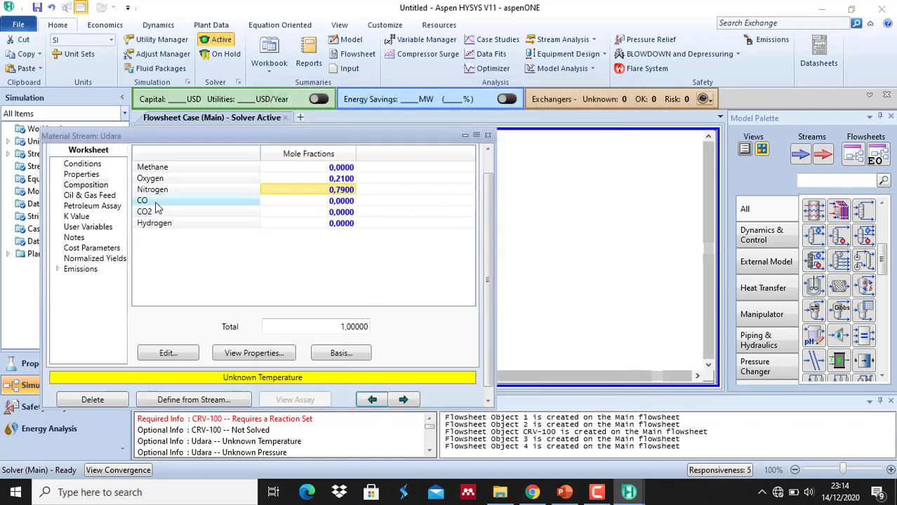
Check the air feed conditions on the PowerPoint slide, and set the Udara stream's temperature to 25 C in HYSYS.
{"action": "left_click", "coordinate": [83, 164]}
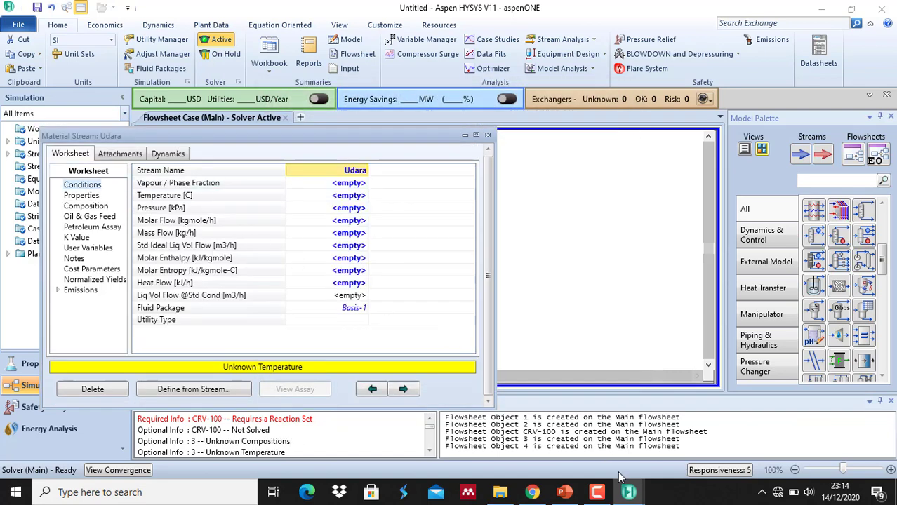
{"action": "left_click", "coordinate": [564, 491]}
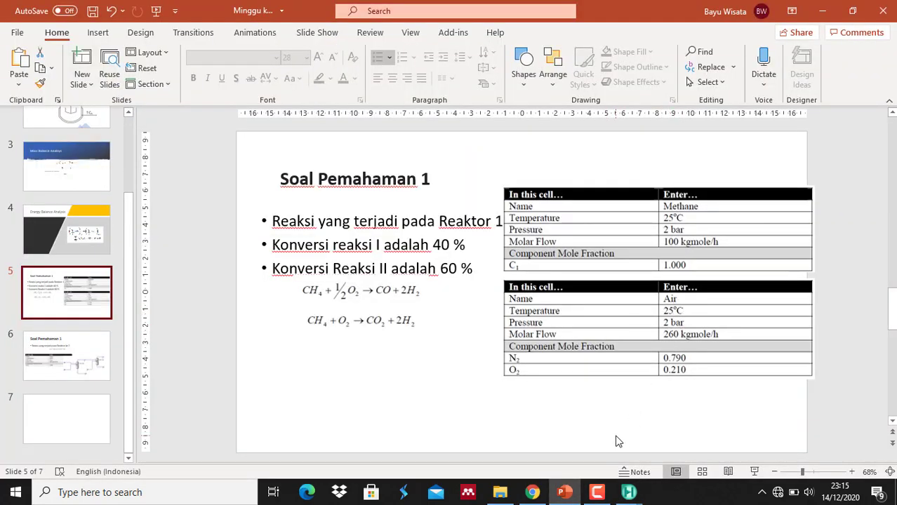
{"action": "mouse_move", "coordinate": [629, 491]}
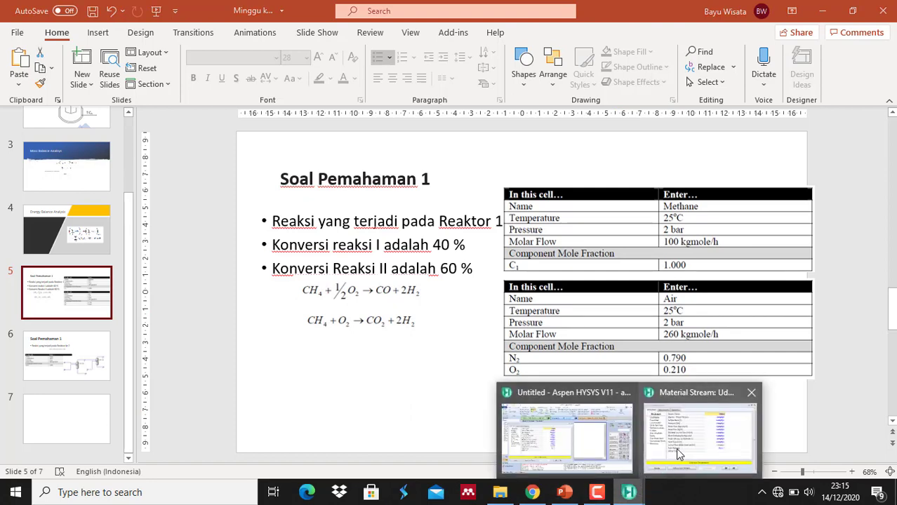
{"action": "left_click", "coordinate": [670, 441]}
{"action": "left_click", "coordinate": [341, 197]}
{"action": "type", "text": "25"}
Set the Udara stream's pressure to 2 bar.
{"action": "left_click", "coordinate": [353, 209]}
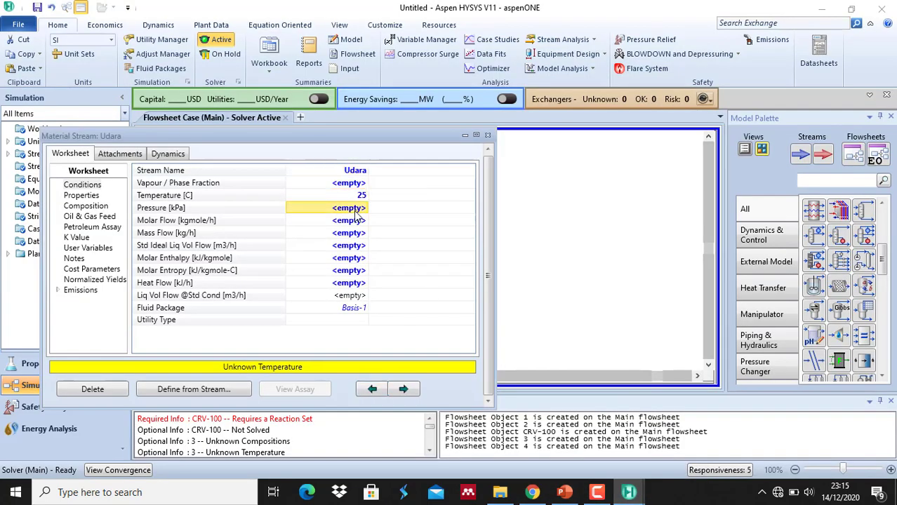
{"action": "type", "text": "2"}
{"action": "left_click", "coordinate": [435, 209]}
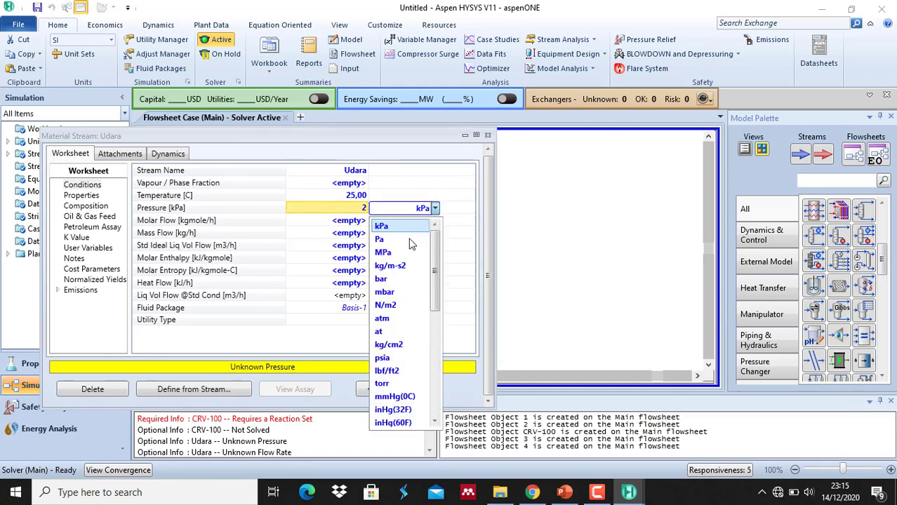
{"action": "left_click", "coordinate": [394, 282]}
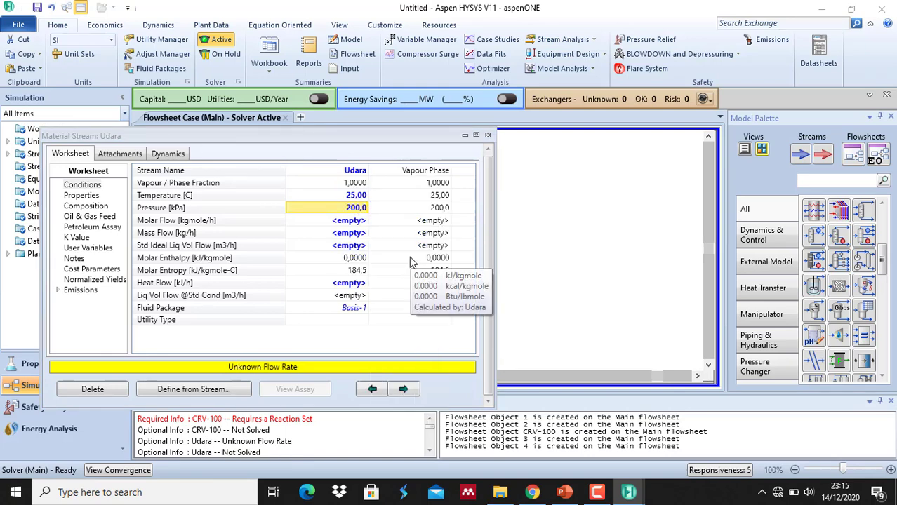
Look up the air molar flow on the PowerPoint slide, set Udara's molar flow to 260 kgmole/h in HYSYS, and close the stream's properties.
{"action": "left_click", "coordinate": [566, 493]}
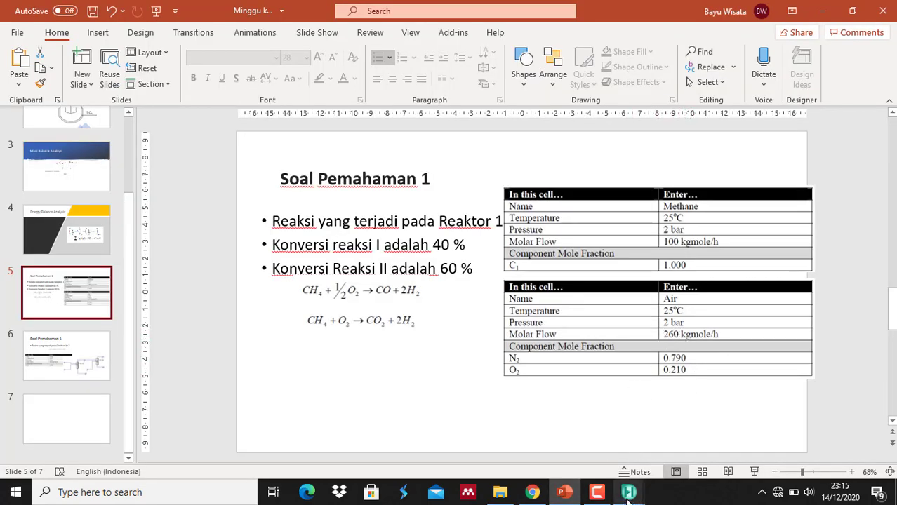
{"action": "mouse_move", "coordinate": [627, 495]}
{"action": "left_click", "coordinate": [677, 435]}
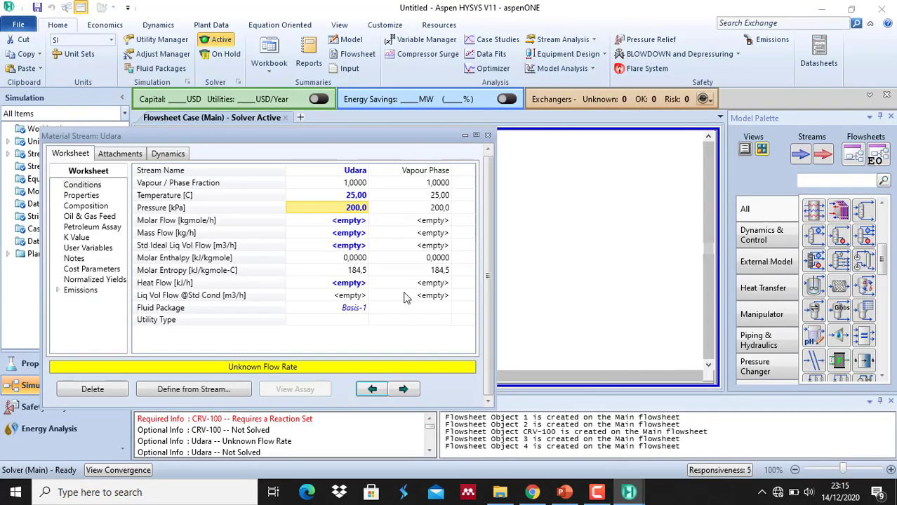
{"action": "left_click", "coordinate": [351, 233]}
{"action": "left_click", "coordinate": [349, 222]}
{"action": "type", "text": "20"}
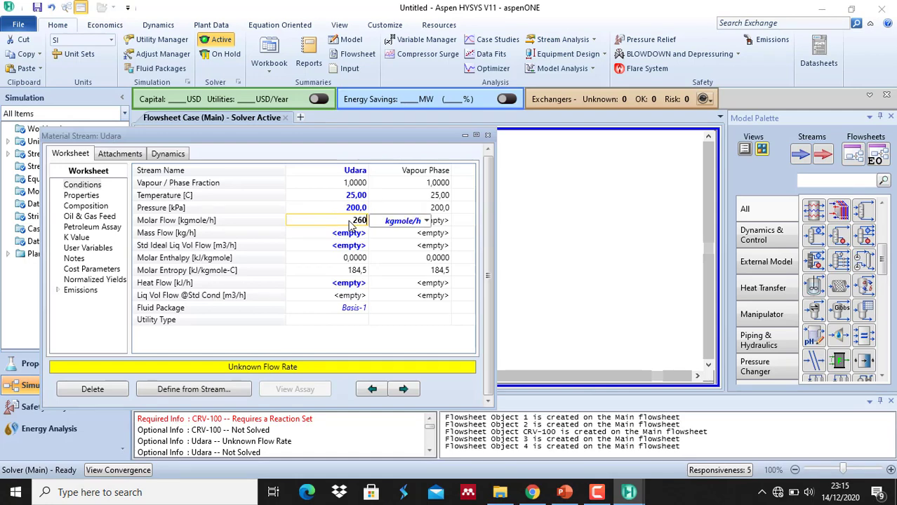
{"action": "key", "text": "Return"}
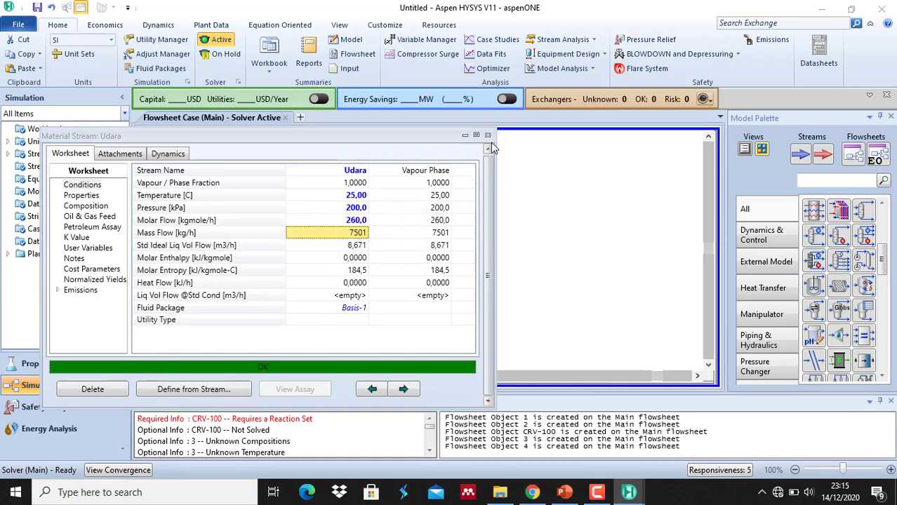
{"action": "left_click", "coordinate": [487, 135]}
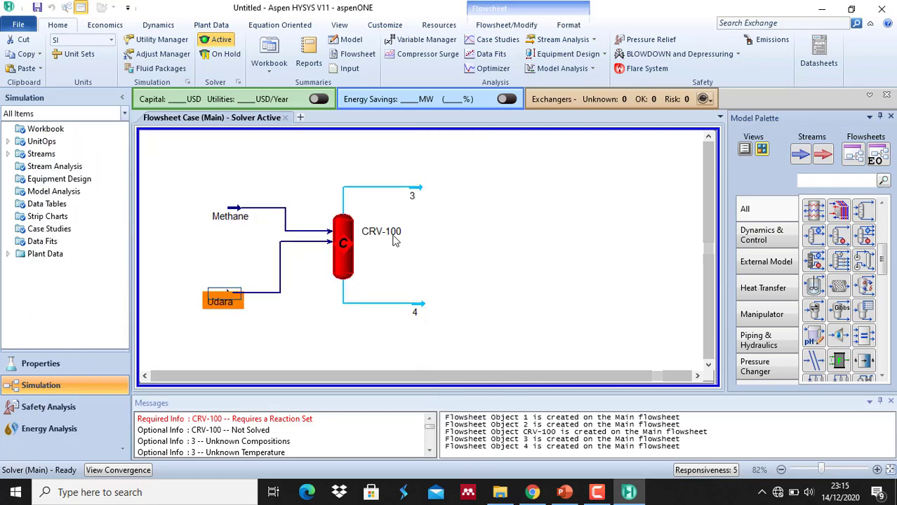
Assign the reaction set Reaksi Reaktor 1 to the conversion reactor CRV-100, and close the reactor's properties.
{"action": "double_click", "coordinate": [346, 254]}
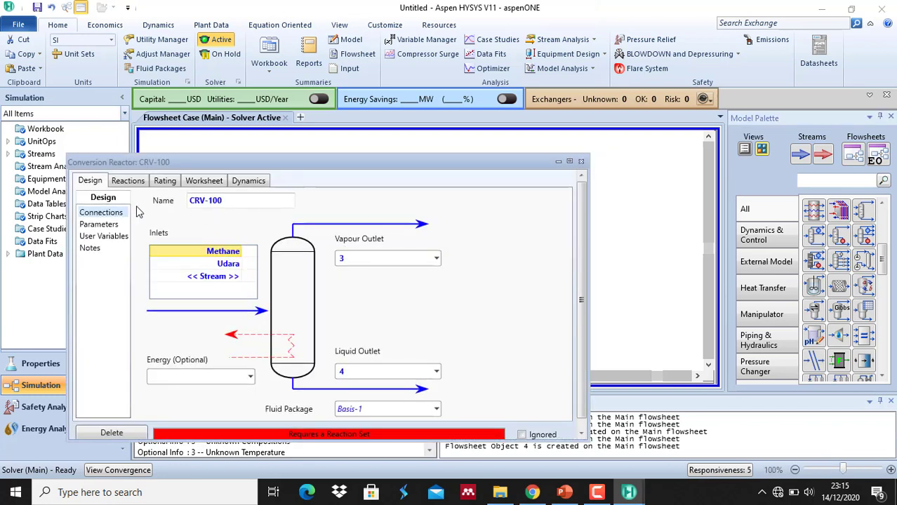
{"action": "left_click", "coordinate": [110, 225]}
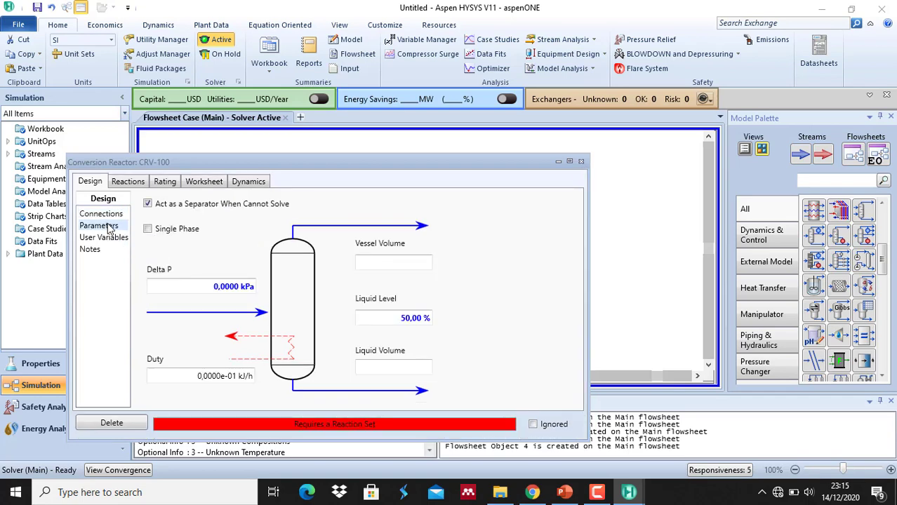
{"action": "left_click", "coordinate": [128, 183]}
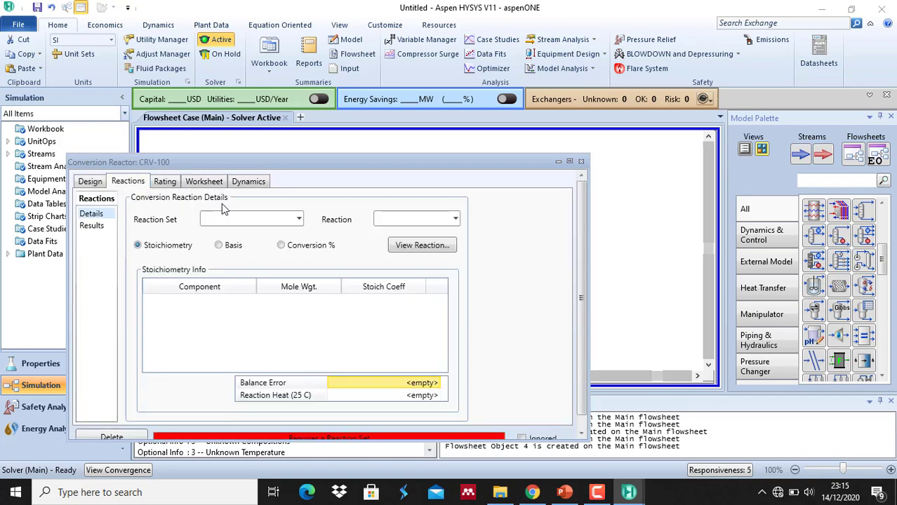
{"action": "left_click", "coordinate": [299, 221]}
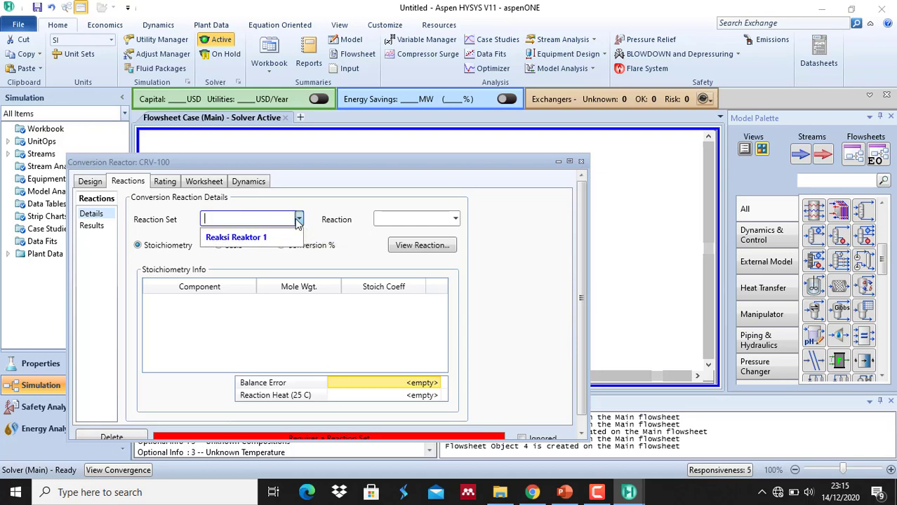
{"action": "left_click", "coordinate": [257, 239]}
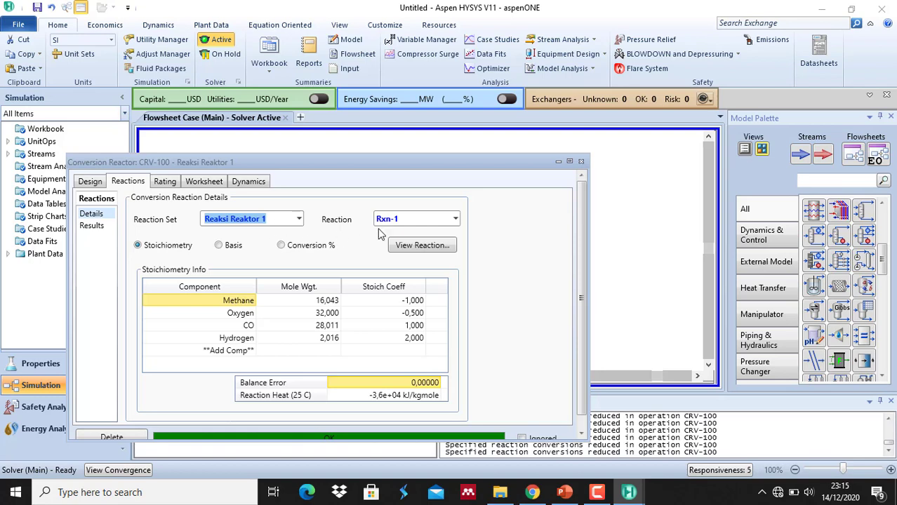
{"action": "left_click", "coordinate": [456, 219]}
{"action": "left_click", "coordinate": [496, 219]}
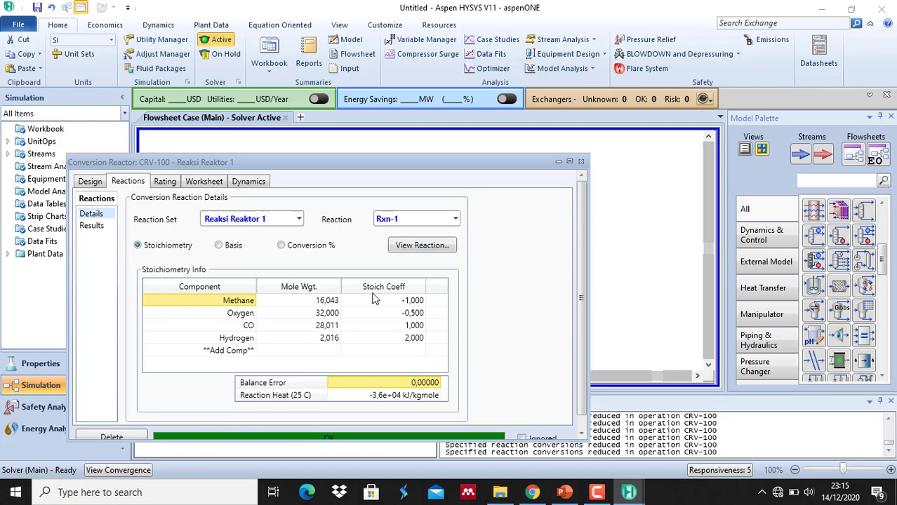
{"action": "left_click", "coordinate": [580, 161]}
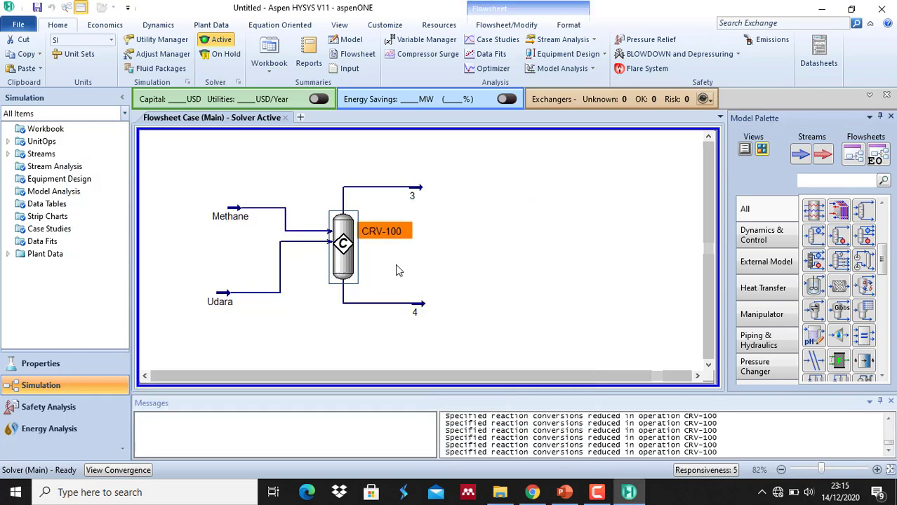
{"action": "mouse_move", "coordinate": [421, 191]}
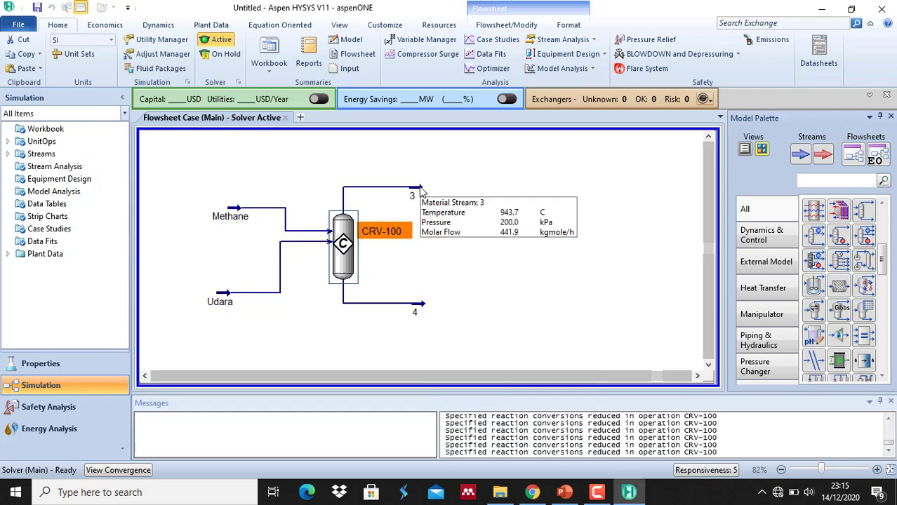
Check the product streams of CRV-100, inspect the reactor's rating and reaction details, and close its properties.
{"action": "mouse_move", "coordinate": [414, 309]}
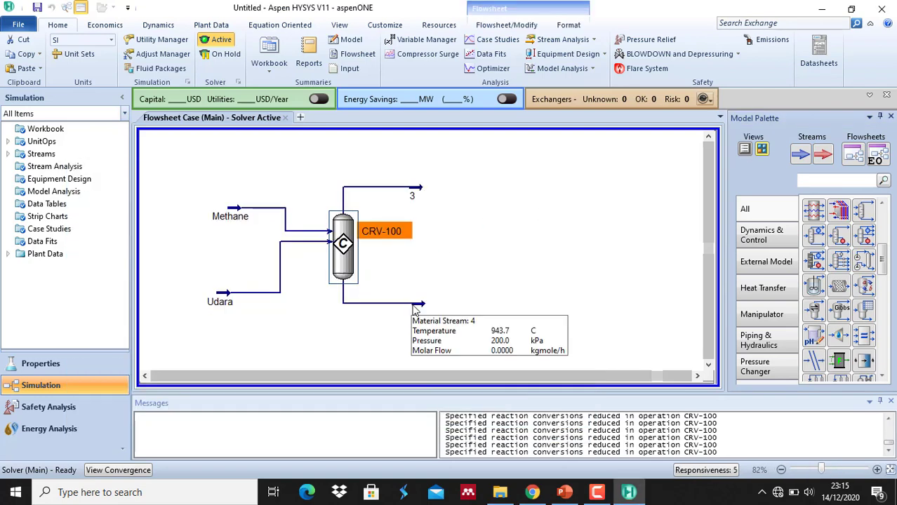
{"action": "double_click", "coordinate": [351, 247]}
{"action": "left_click", "coordinate": [195, 205]}
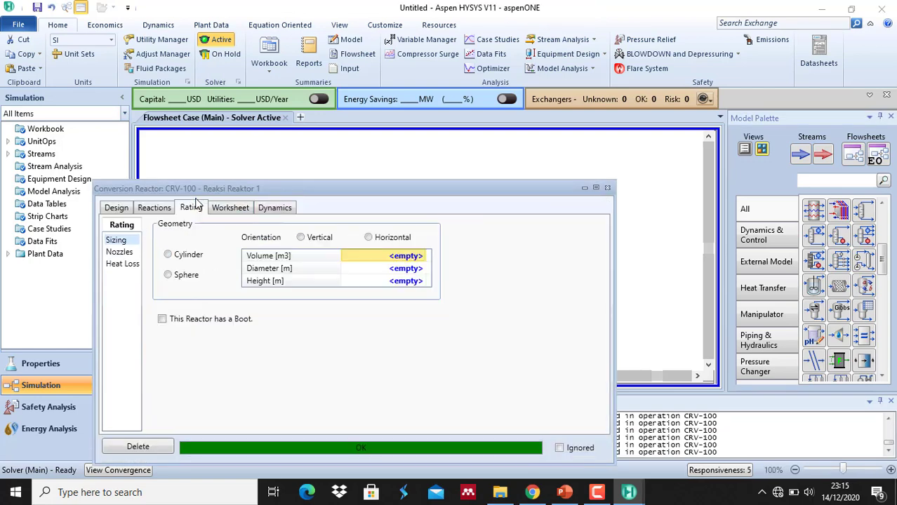
{"action": "left_click", "coordinate": [154, 207]}
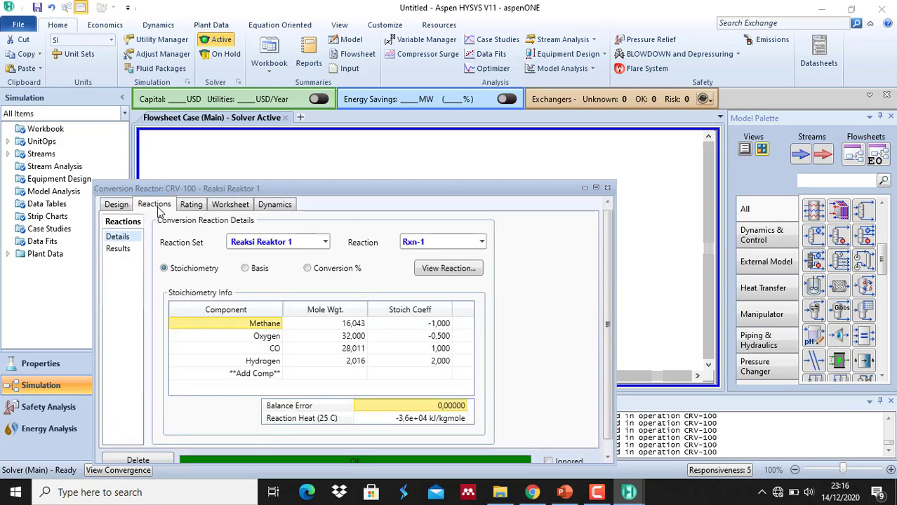
{"action": "left_click", "coordinate": [606, 189]}
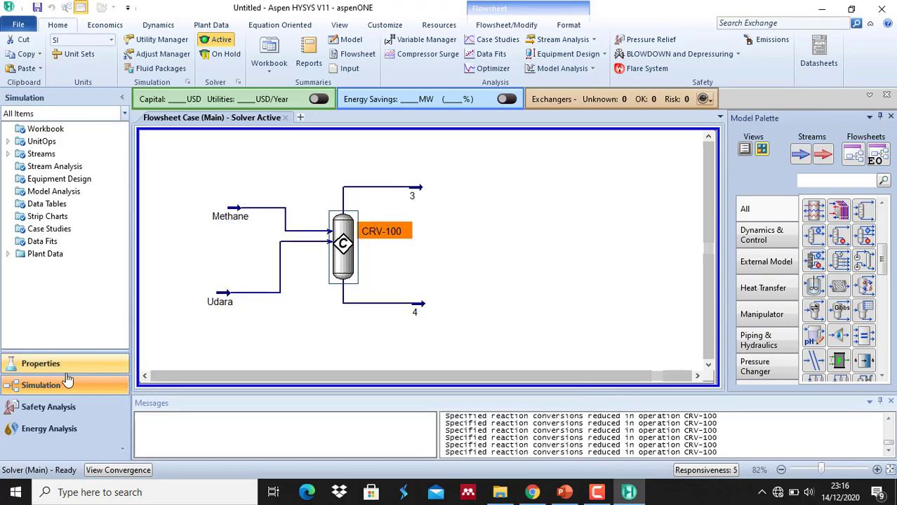
Set the rank of Rxn-2 to 1 in the Reaksi Reaktor 1 reaction set, and return to the simulation flowsheet.
{"action": "left_click", "coordinate": [56, 367]}
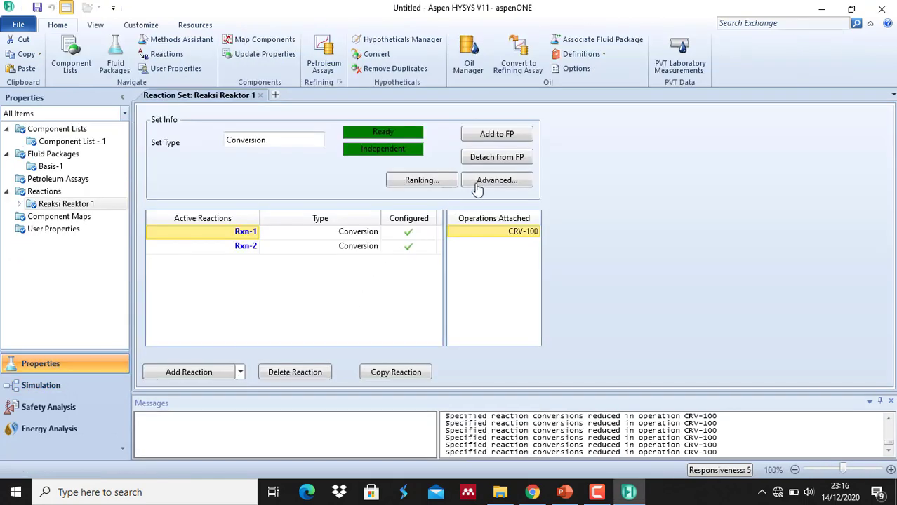
{"action": "left_click", "coordinate": [411, 185]}
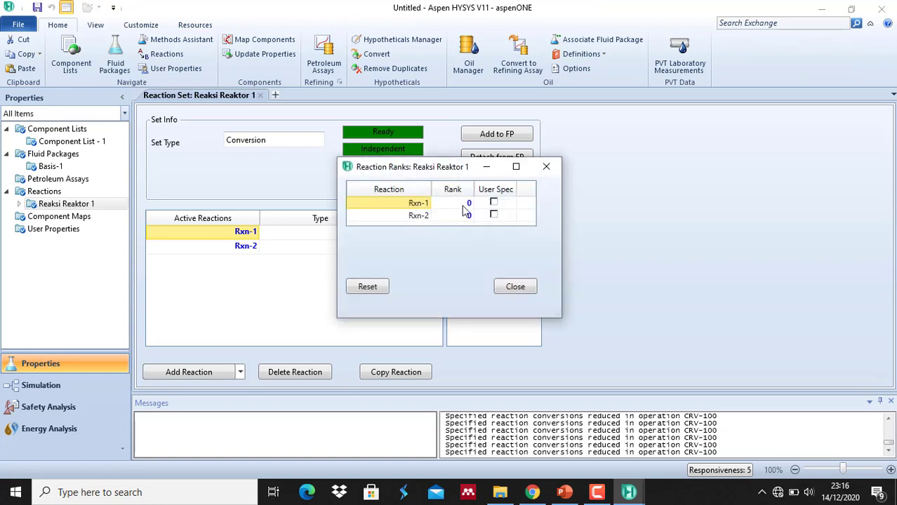
{"action": "left_click", "coordinate": [468, 217]}
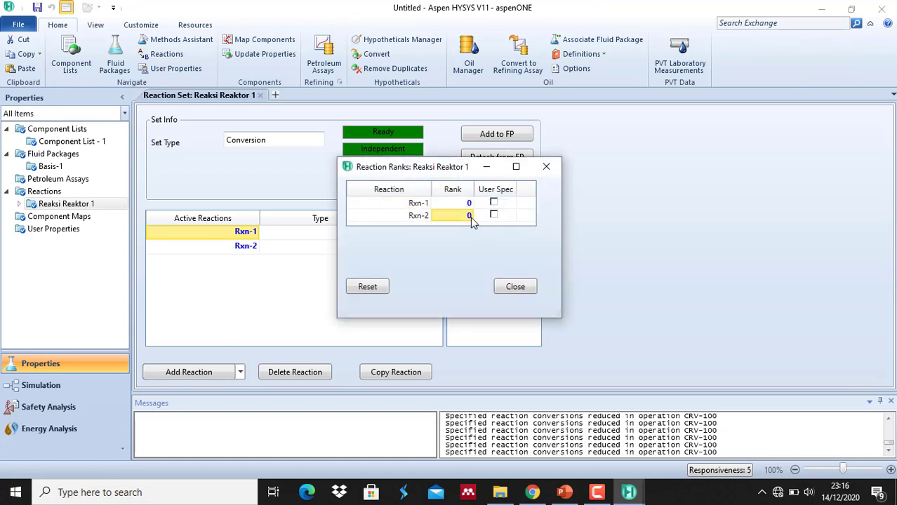
{"action": "type", "text": "1"}
{"action": "key", "text": "Return"}
{"action": "left_click", "coordinate": [546, 166]}
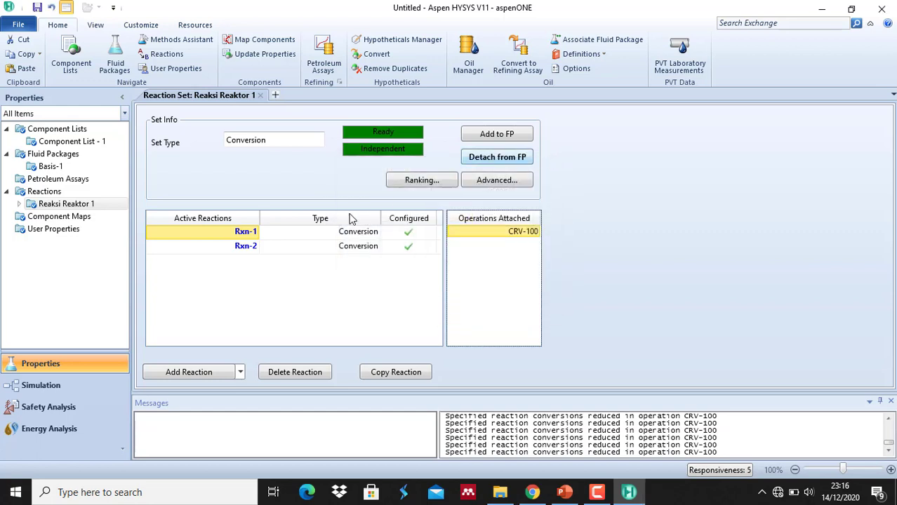
{"action": "left_click", "coordinate": [56, 390]}
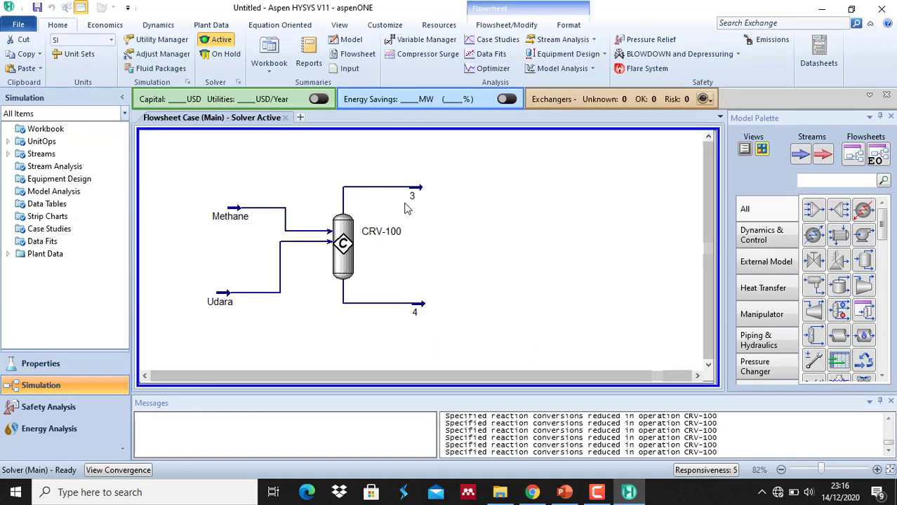
Examine stream 3's conditions and the CRV-100 worksheet conditions of the feed and product streams.
{"action": "mouse_move", "coordinate": [420, 192]}
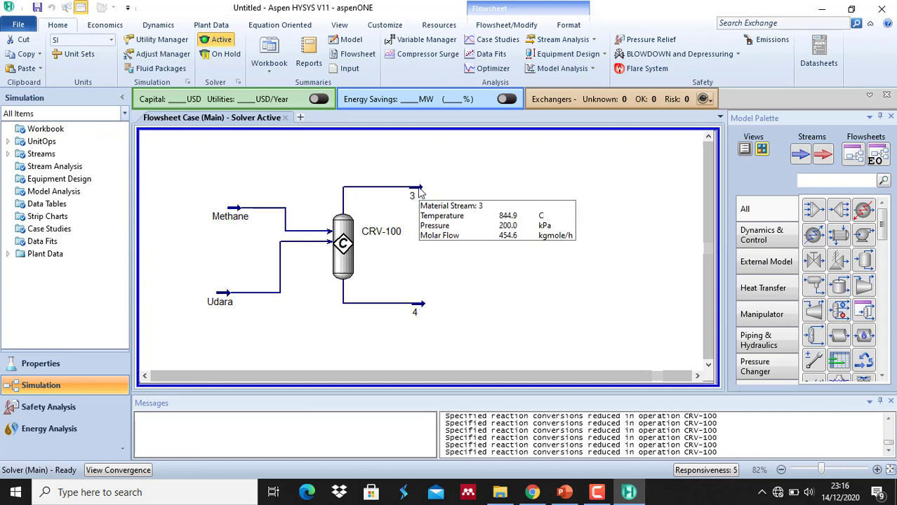
{"action": "left_click", "coordinate": [346, 247]}
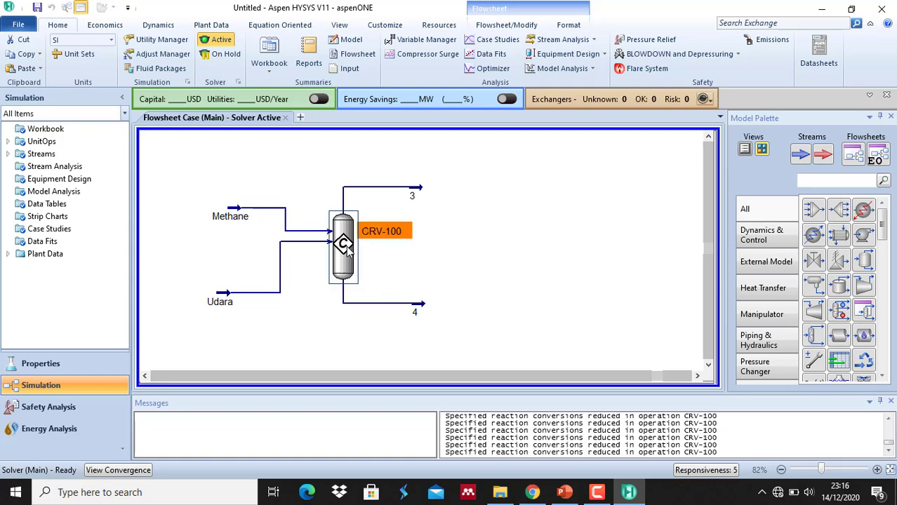
{"action": "double_click", "coordinate": [346, 245]}
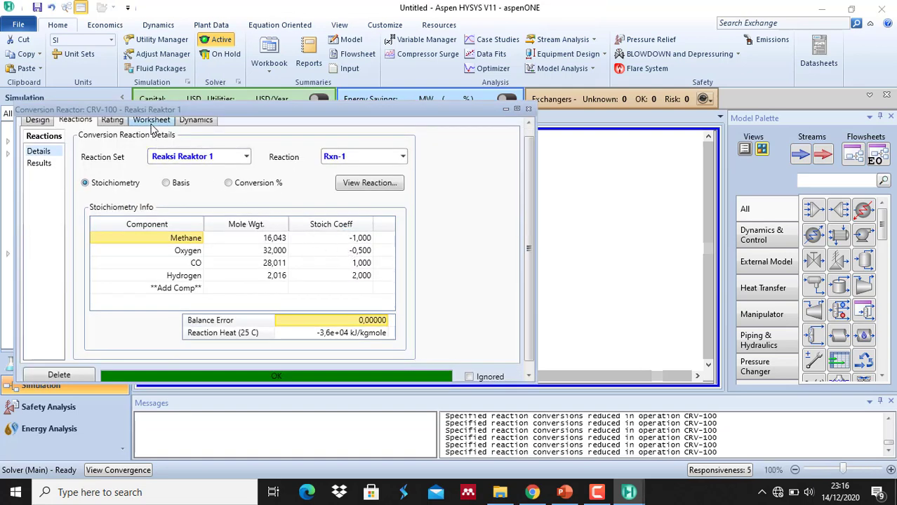
{"action": "left_click", "coordinate": [151, 122]}
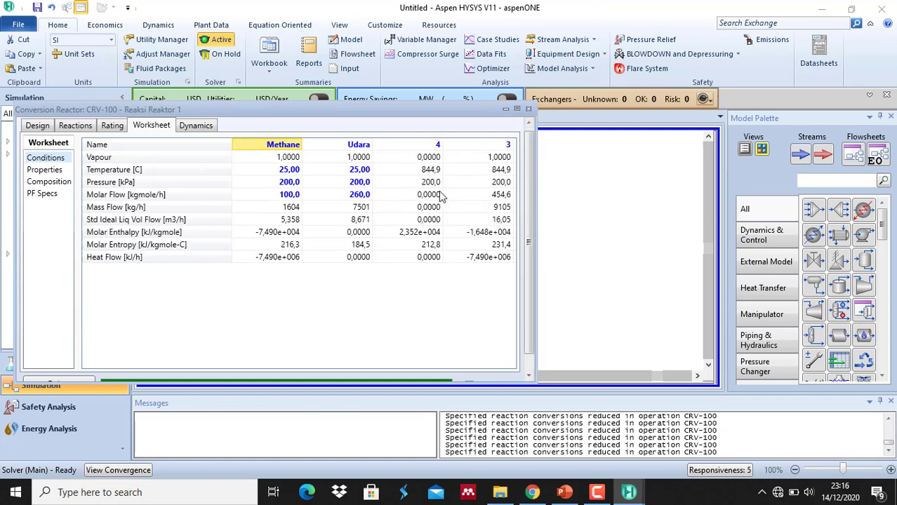
{"action": "left_click_drag", "start_coordinate": [414, 112], "coordinate": [816, 140]}
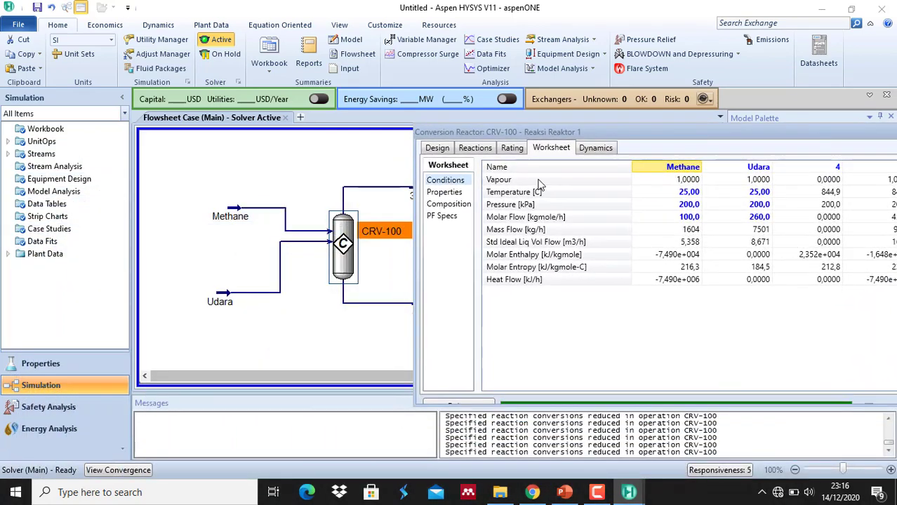
{"action": "left_click_drag", "start_coordinate": [613, 135], "coordinate": [684, 131]}
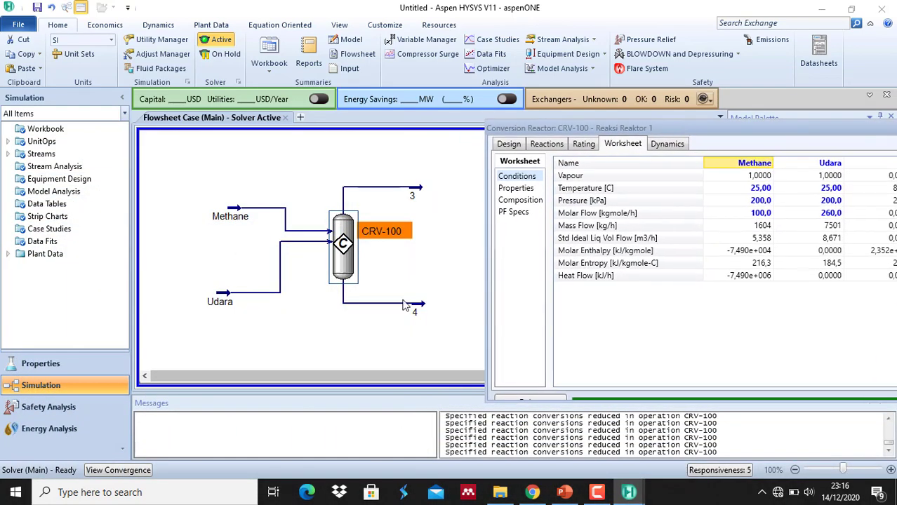
{"action": "left_click_drag", "start_coordinate": [718, 130], "coordinate": [371, 127]}
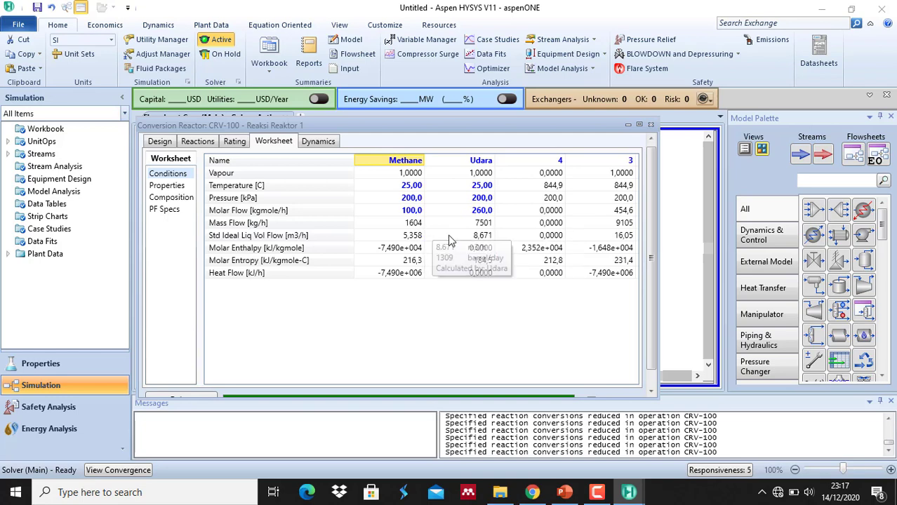
Examine the compositions of the Methane, Udara and product streams in the CRV-100 worksheet.
{"action": "left_click", "coordinate": [175, 199]}
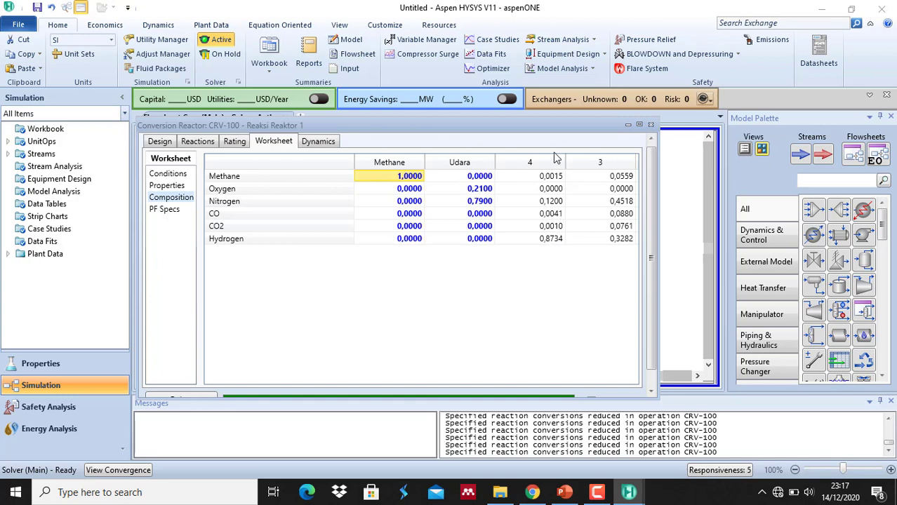
{"action": "left_click_drag", "start_coordinate": [491, 130], "coordinate": [477, 274]}
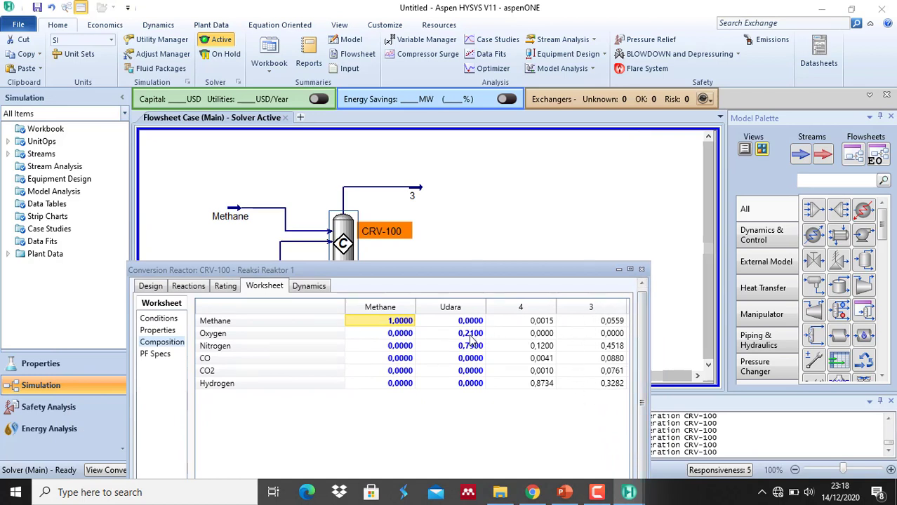
{"action": "left_click_drag", "start_coordinate": [516, 271], "coordinate": [611, 138]}
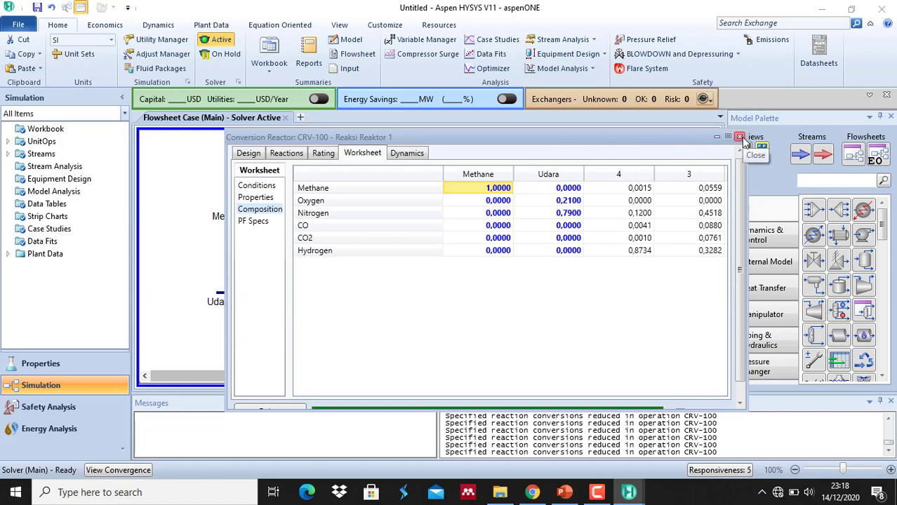
Review CRV-100's reaction details, sizing and stream conditions once more, and close its properties.
{"action": "left_click", "coordinate": [295, 160]}
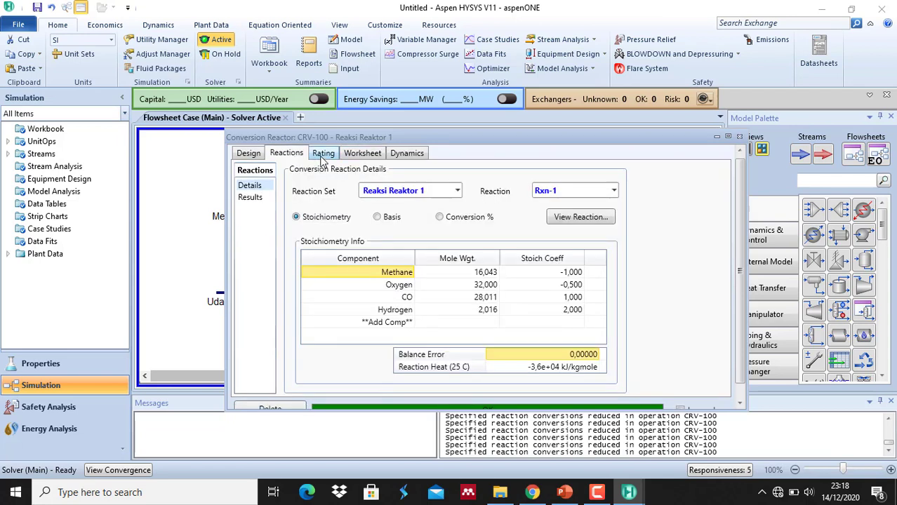
{"action": "left_click", "coordinate": [322, 156]}
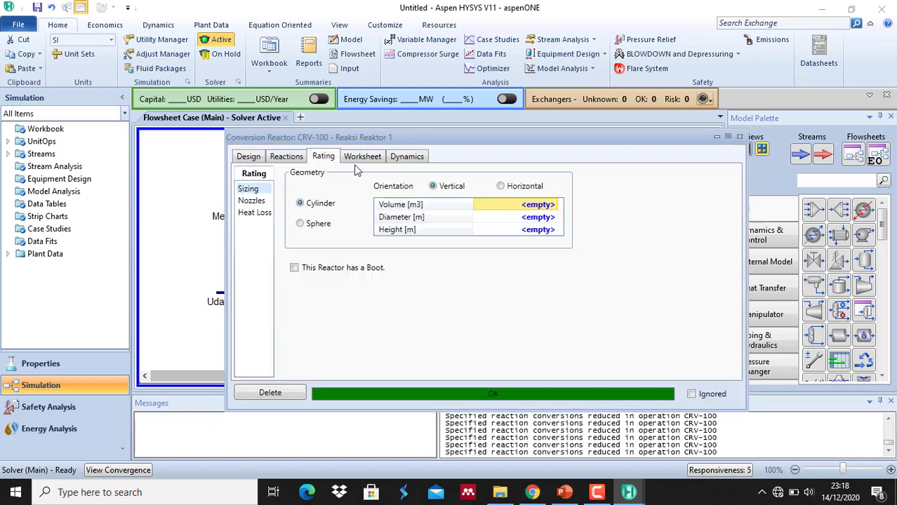
{"action": "left_click", "coordinate": [358, 158]}
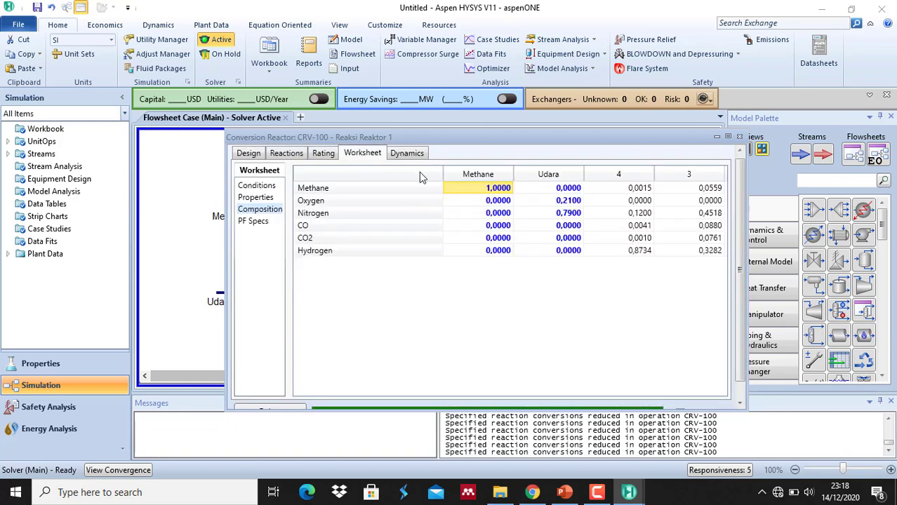
{"action": "left_click", "coordinate": [266, 187]}
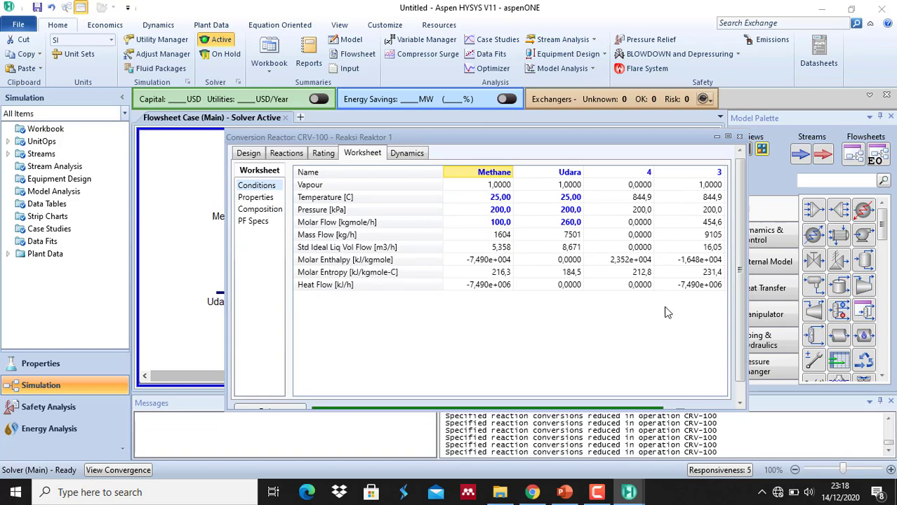
{"action": "left_click", "coordinate": [739, 138]}
{"action": "mouse_move", "coordinate": [340, 242]}
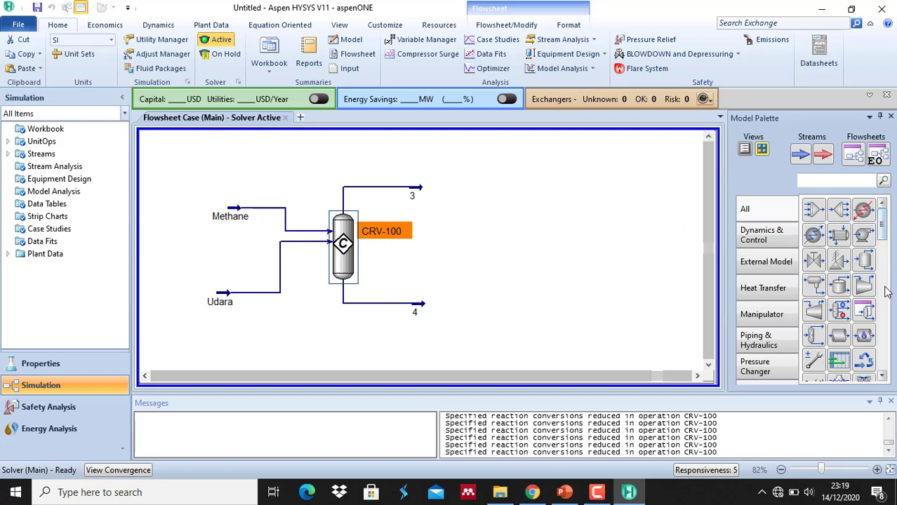
Place an equilibrium reactor on the flowsheet to the right of CRV-100.
{"action": "left_click", "coordinate": [883, 377]}
{"action": "left_click", "coordinate": [882, 377]}
{"action": "left_click", "coordinate": [883, 378]}
{"action": "left_click", "coordinate": [882, 378]}
{"action": "left_click", "coordinate": [883, 378]}
{"action": "left_click", "coordinate": [882, 377]}
{"action": "left_click", "coordinate": [882, 378]}
{"action": "left_click", "coordinate": [883, 378]}
{"action": "left_click", "coordinate": [883, 378]}
{"action": "left_click", "coordinate": [882, 378]}
{"action": "left_click", "coordinate": [882, 377]}
{"action": "left_click", "coordinate": [882, 377]}
{"action": "left_click", "coordinate": [883, 378]}
{"action": "left_click", "coordinate": [882, 377]}
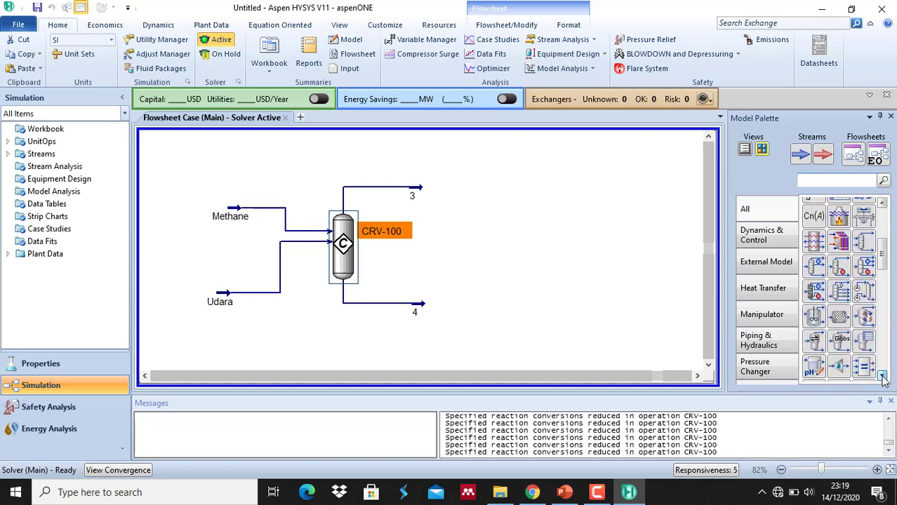
{"action": "left_click", "coordinate": [814, 343]}
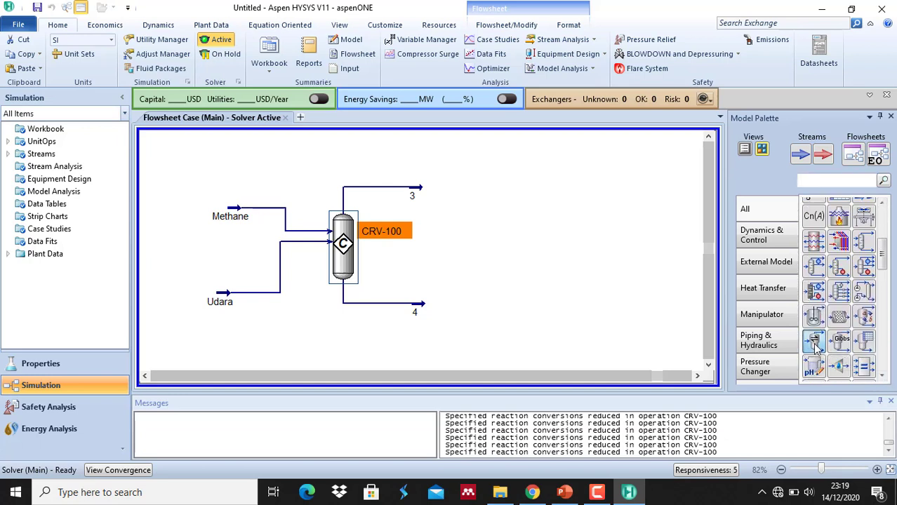
{"action": "left_click", "coordinate": [521, 235]}
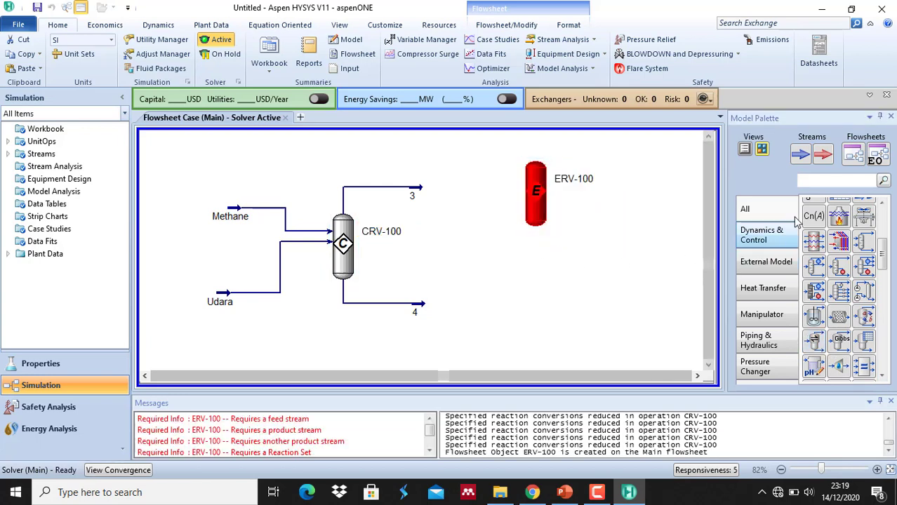
Place three material streams around the equilibrium reactor: one on its feed side and two on its product side.
{"action": "left_click", "coordinate": [803, 160]}
{"action": "left_click", "coordinate": [453, 258]}
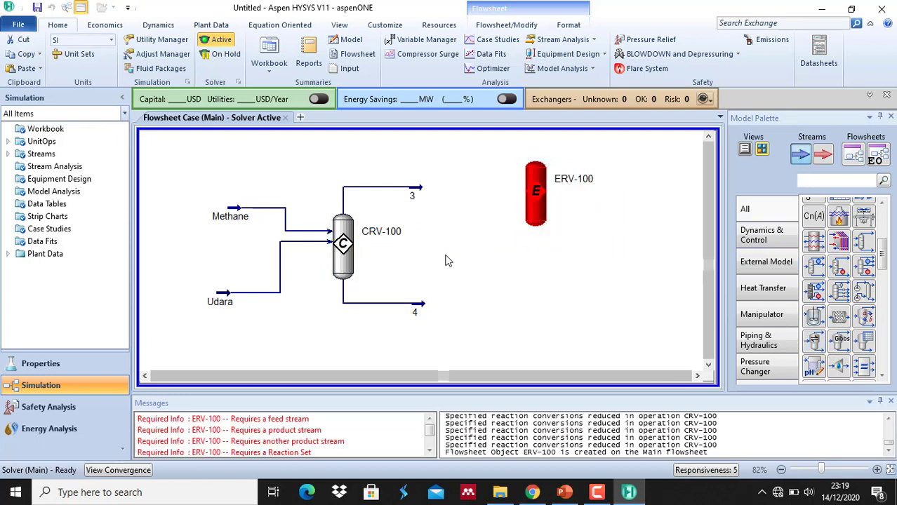
{"action": "left_click", "coordinate": [800, 154]}
{"action": "left_click", "coordinate": [616, 163]}
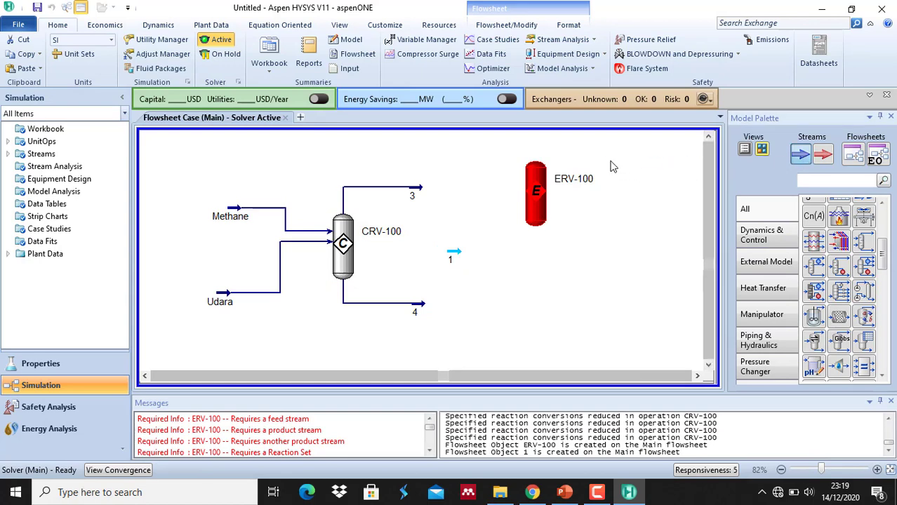
{"action": "left_click", "coordinate": [800, 156]}
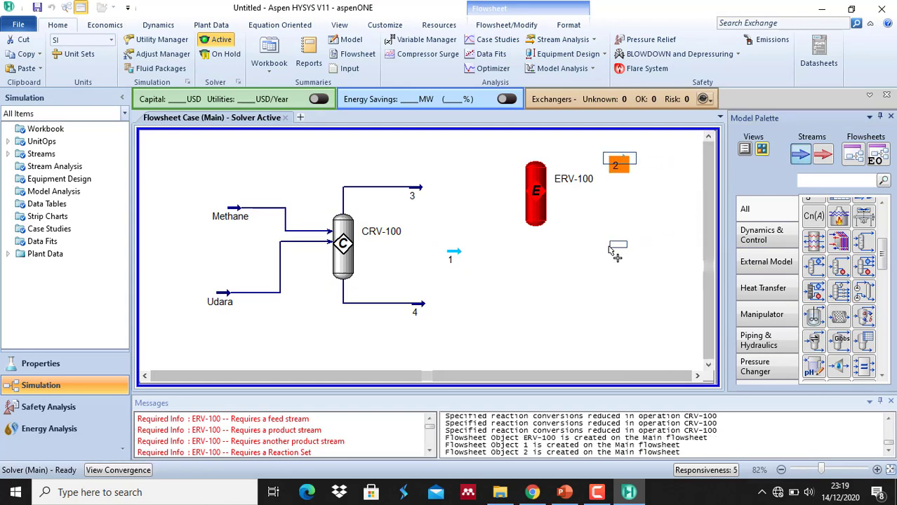
{"action": "left_click", "coordinate": [616, 250]}
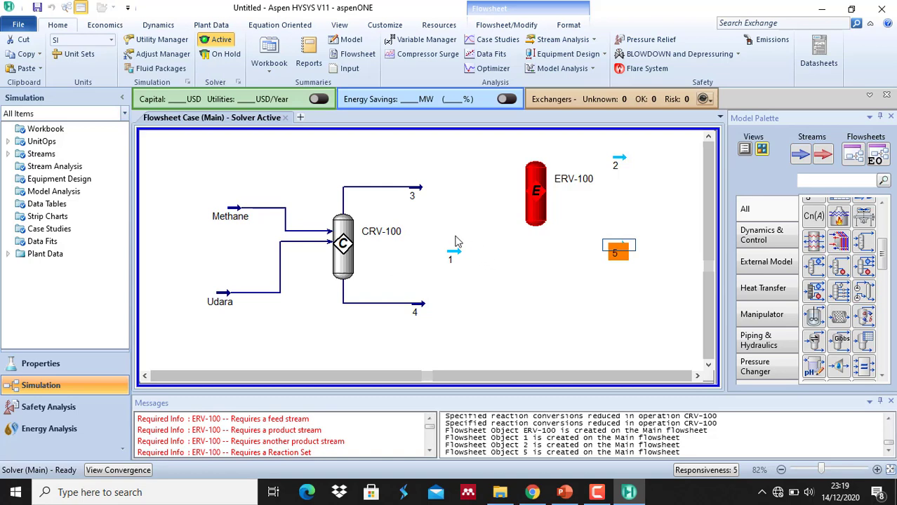
Add water (H2O) to Component List - 1 in the Properties environment.
{"action": "left_click", "coordinate": [41, 364]}
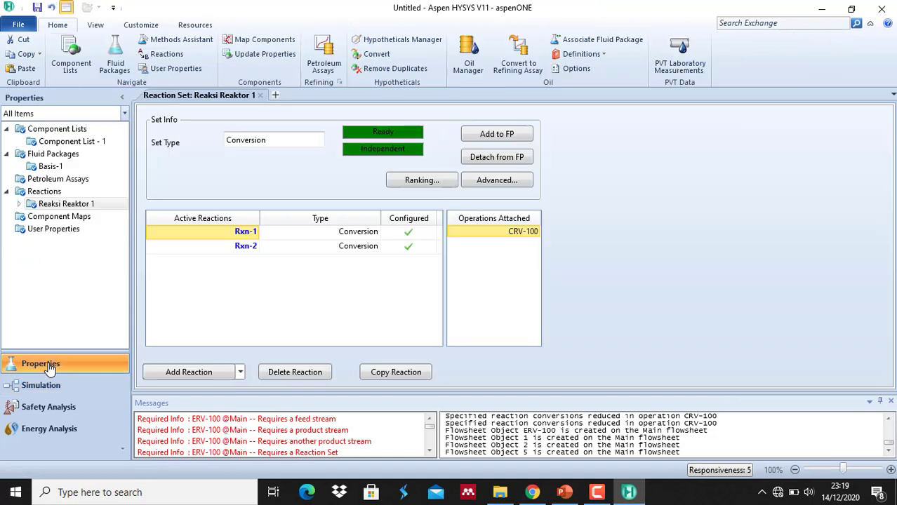
{"action": "left_click", "coordinate": [71, 142]}
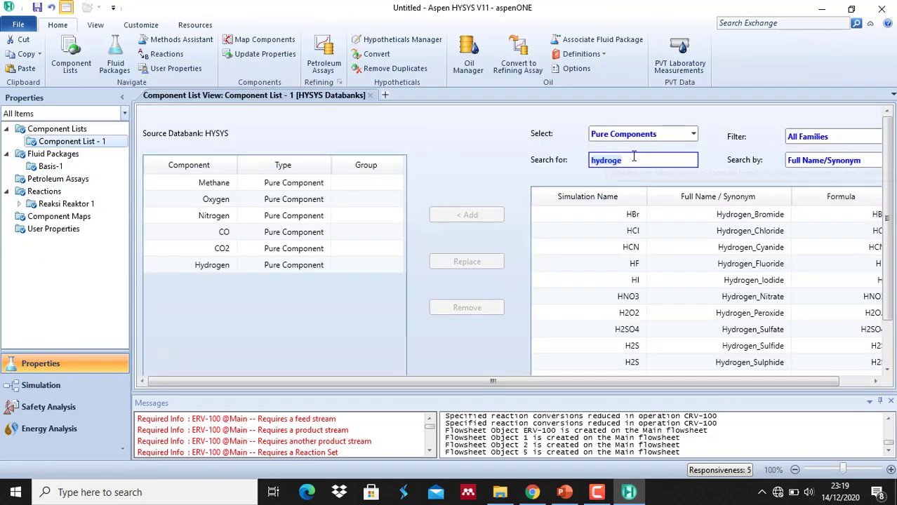
{"action": "type", "text": "hy"}
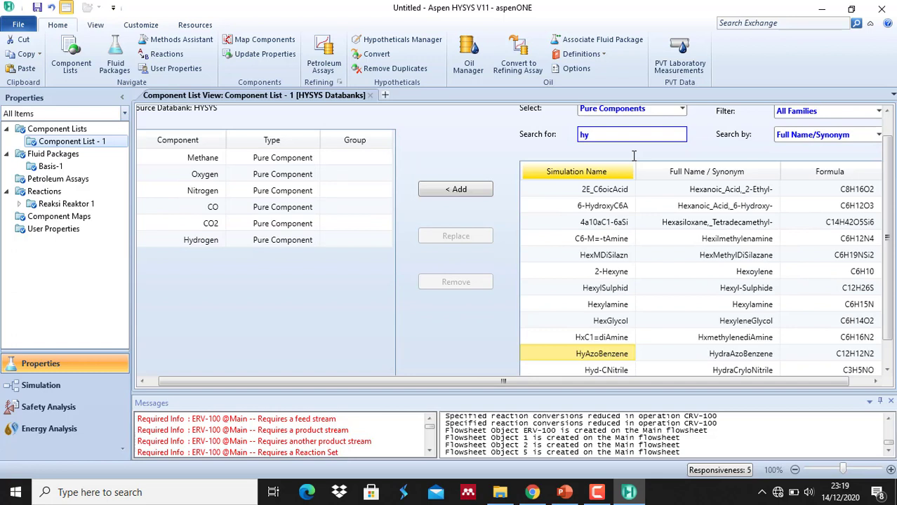
{"action": "type", "text": "water"}
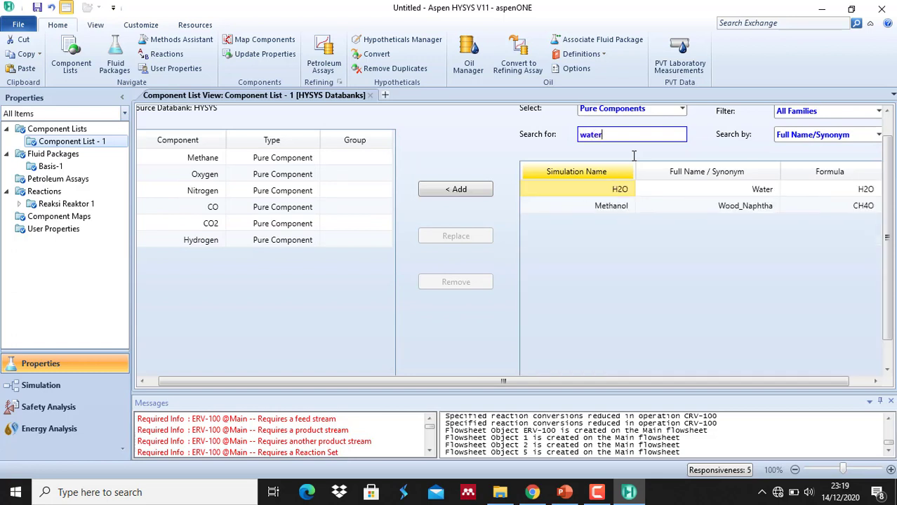
{"action": "left_click", "coordinate": [456, 190]}
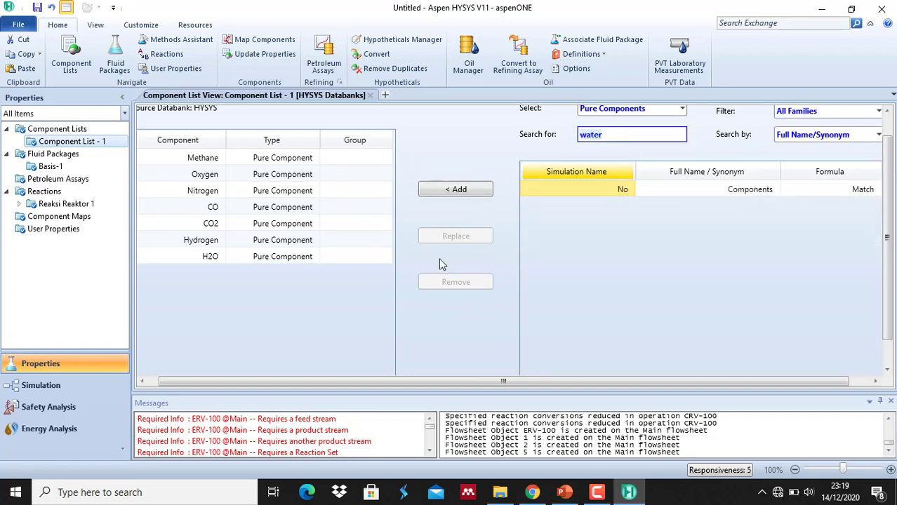
Create a new reaction set and rename it Reaksi Reaktor 2.
{"action": "left_click", "coordinate": [49, 196]}
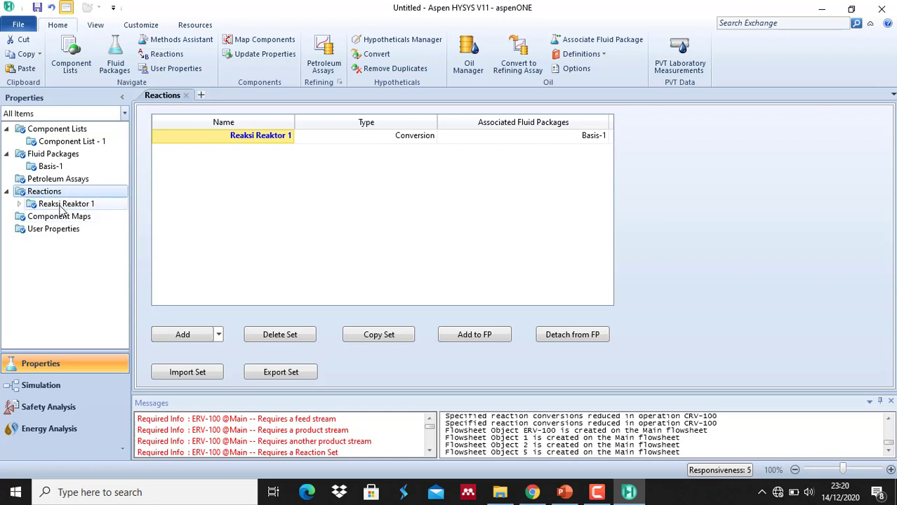
{"action": "left_click", "coordinate": [197, 334]}
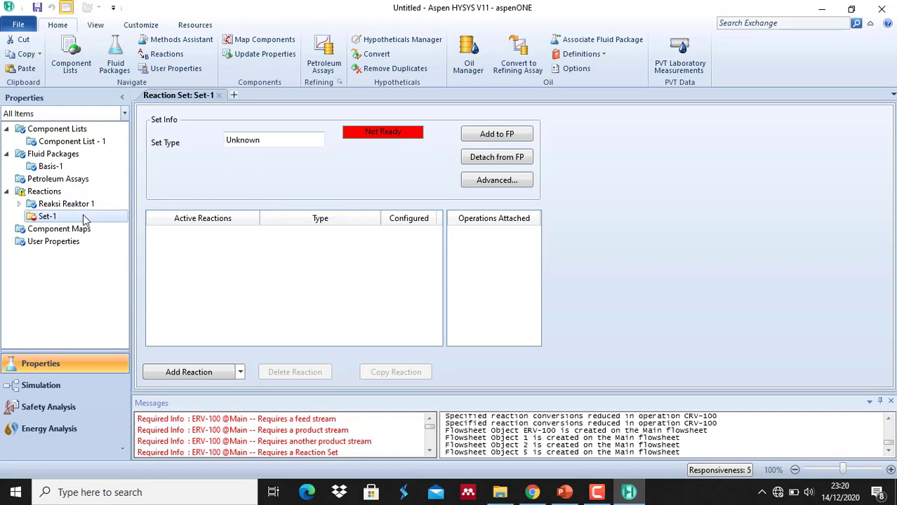
{"action": "right_click", "coordinate": [76, 219]}
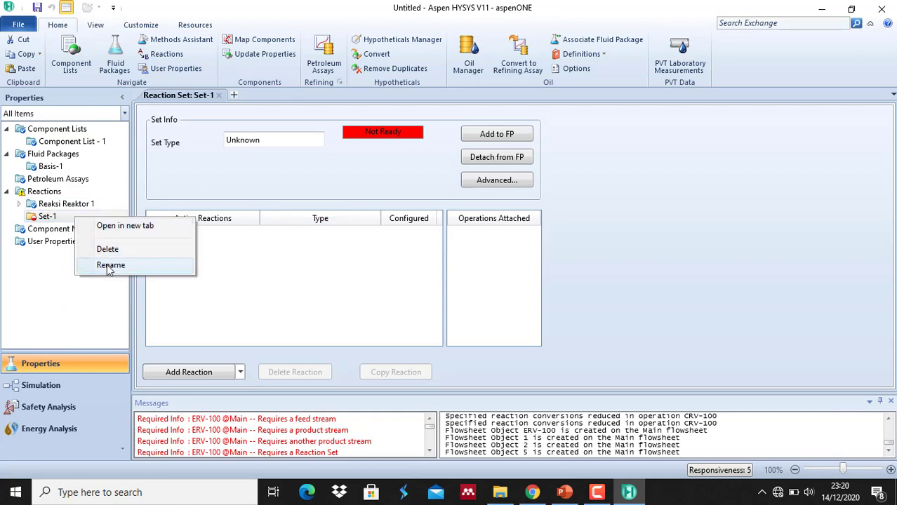
{"action": "left_click", "coordinate": [106, 262]}
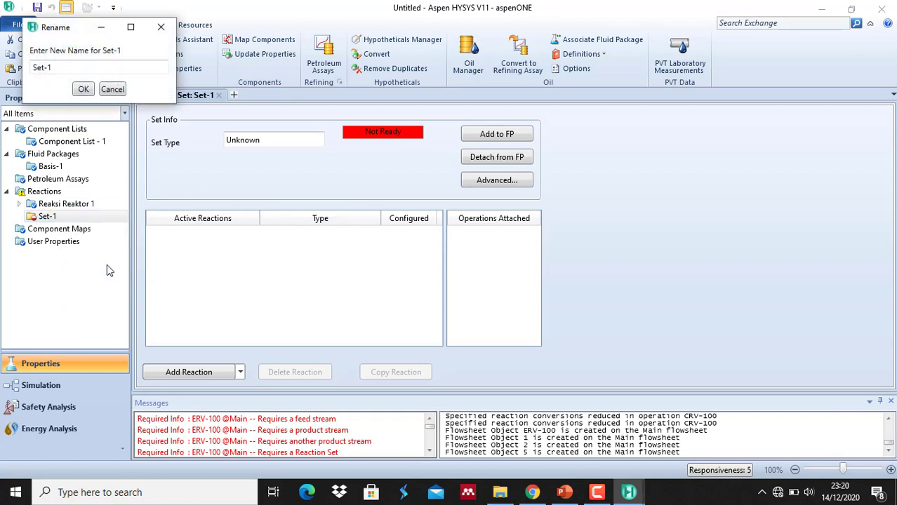
{"action": "left_click", "coordinate": [73, 68]}
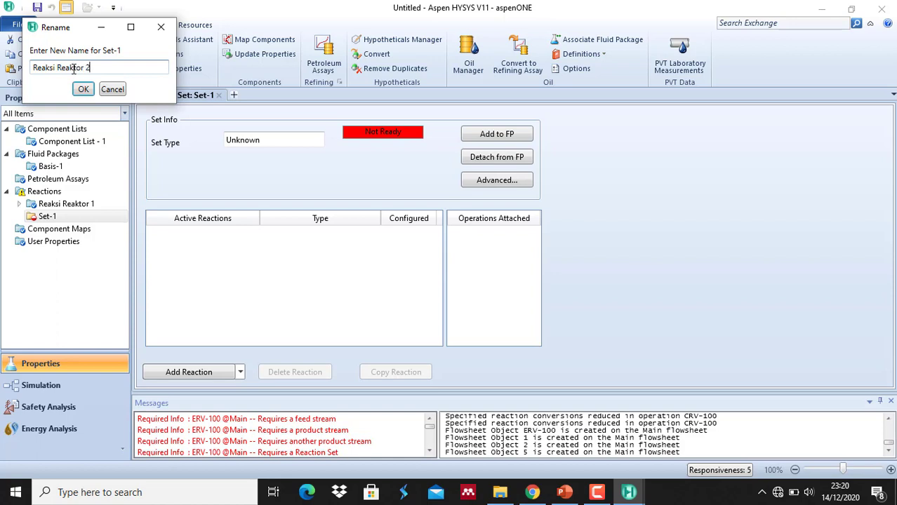
{"action": "left_click", "coordinate": [81, 89]}
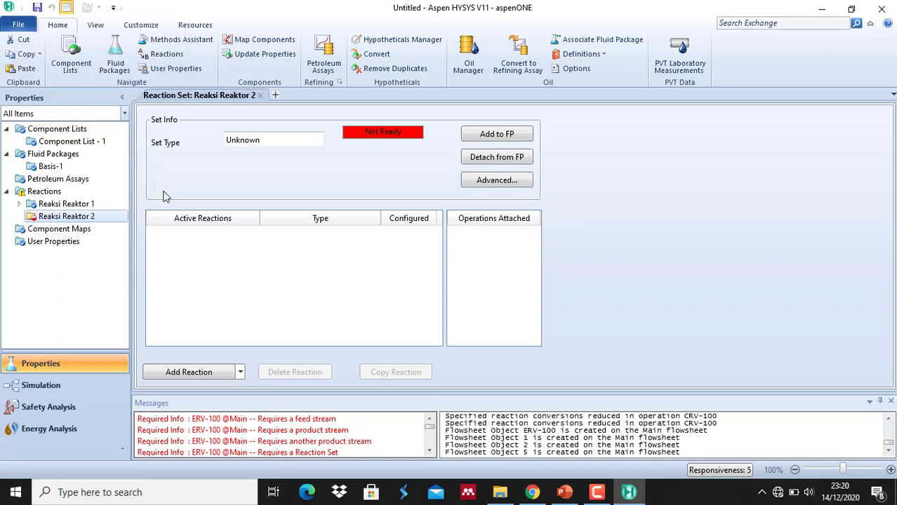
Add an Equilibrium reaction to Reaksi Reaktor 2, open its definition, and switch to the PowerPoint slides to consult the reaction.
{"action": "left_click", "coordinate": [193, 373]}
{"action": "left_click", "coordinate": [409, 238]}
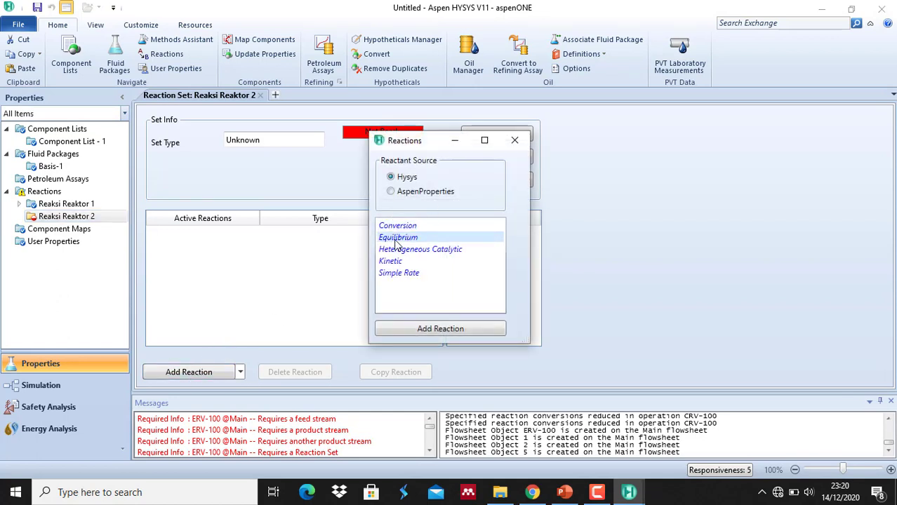
{"action": "left_click", "coordinate": [434, 330]}
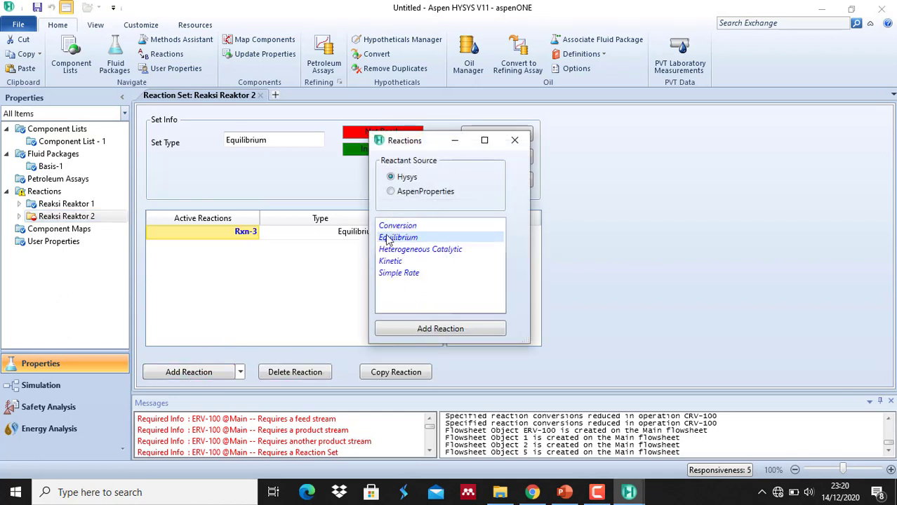
{"action": "left_click", "coordinate": [514, 140]}
{"action": "double_click", "coordinate": [251, 239]}
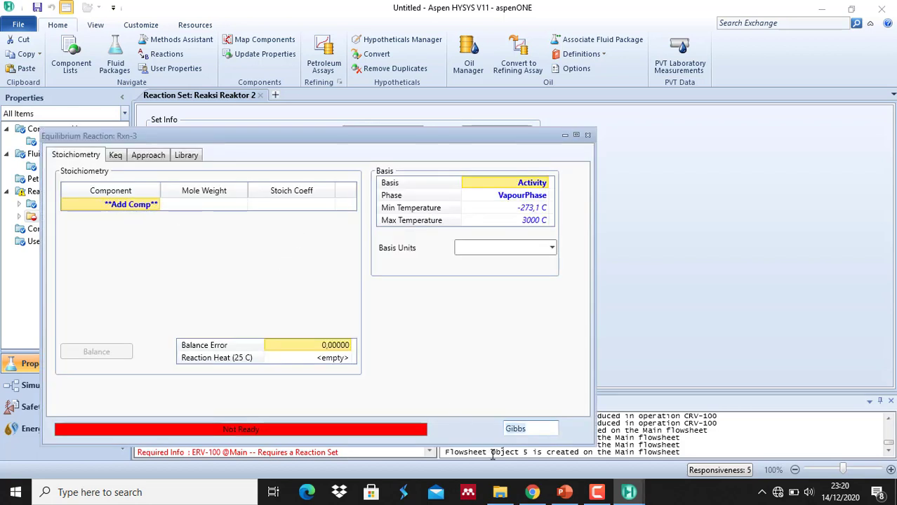
{"action": "left_click", "coordinate": [571, 497]}
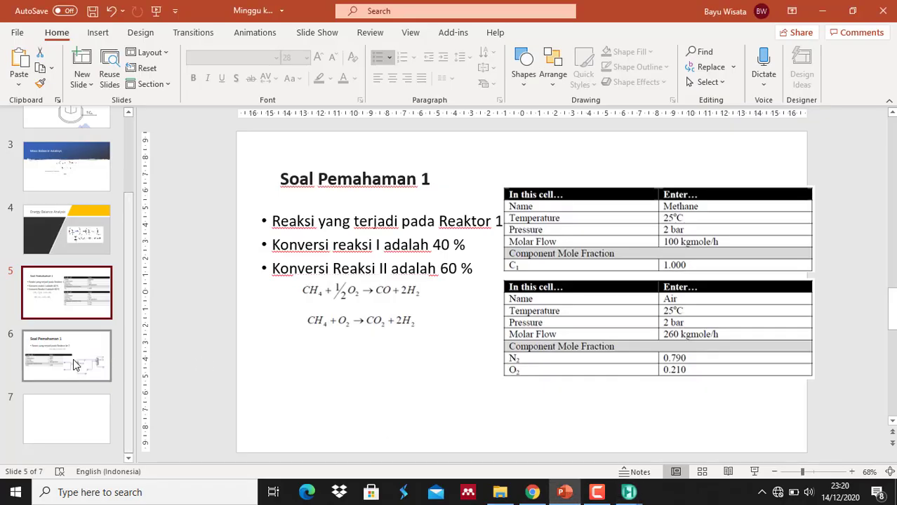
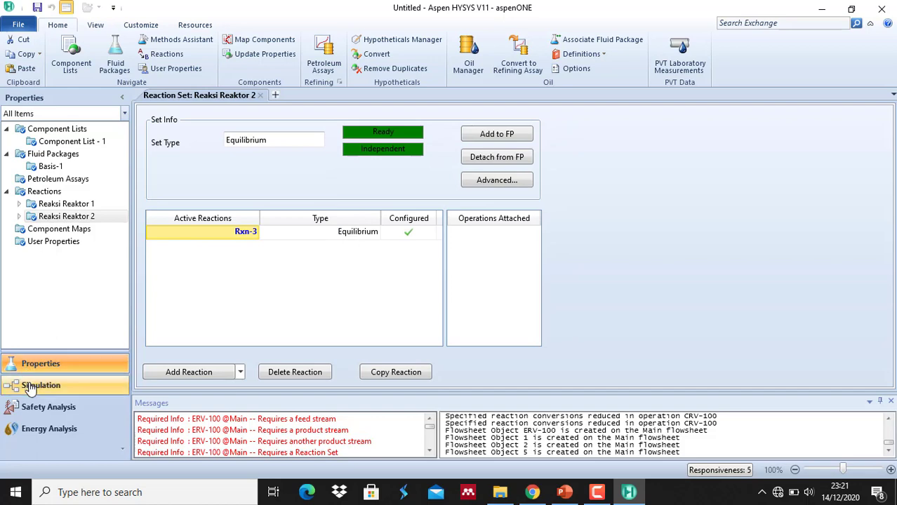
Return to the Simulation environment and set the solver to active.
{"action": "left_click", "coordinate": [30, 389]}
{"action": "left_click", "coordinate": [442, 293]}
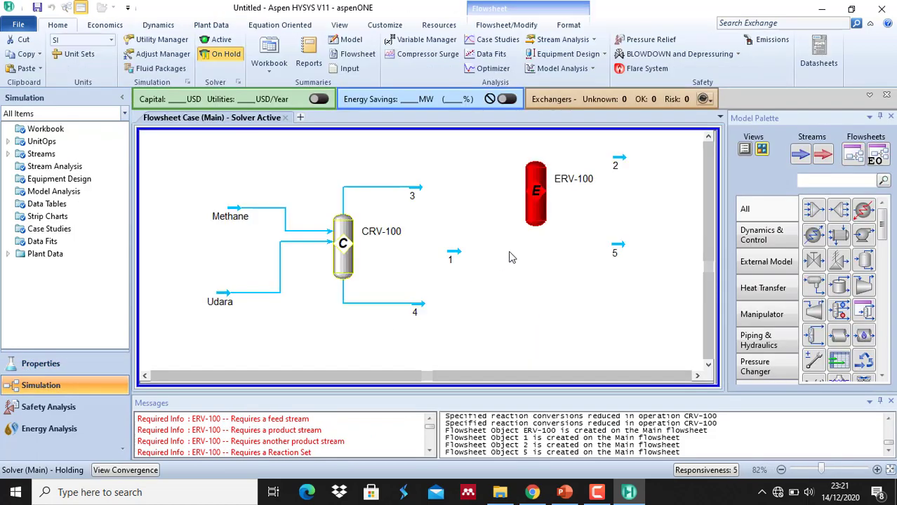
{"action": "left_click", "coordinate": [225, 42]}
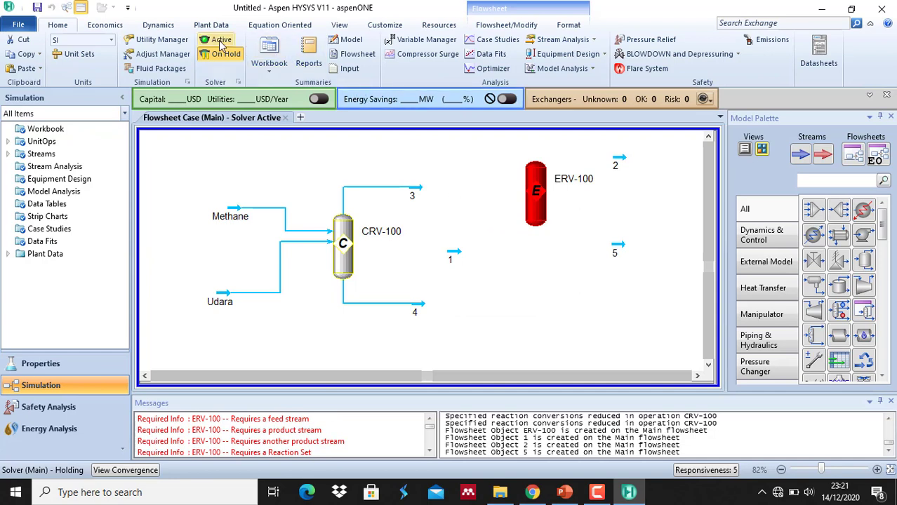
Connect streams 3 and 1 as inlets of the equilibrium reactor ERV-100 and close its properties.
{"action": "double_click", "coordinate": [535, 192]}
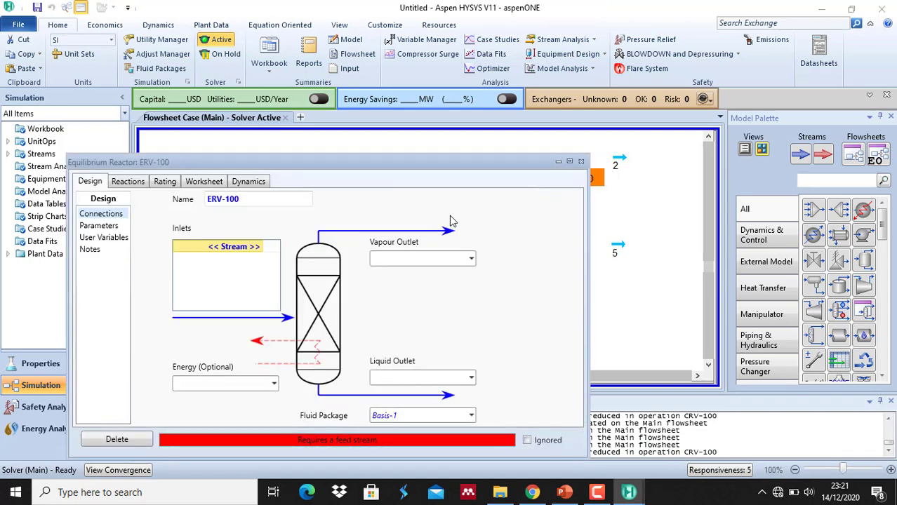
{"action": "left_click_drag", "start_coordinate": [324, 166], "coordinate": [346, 226]}
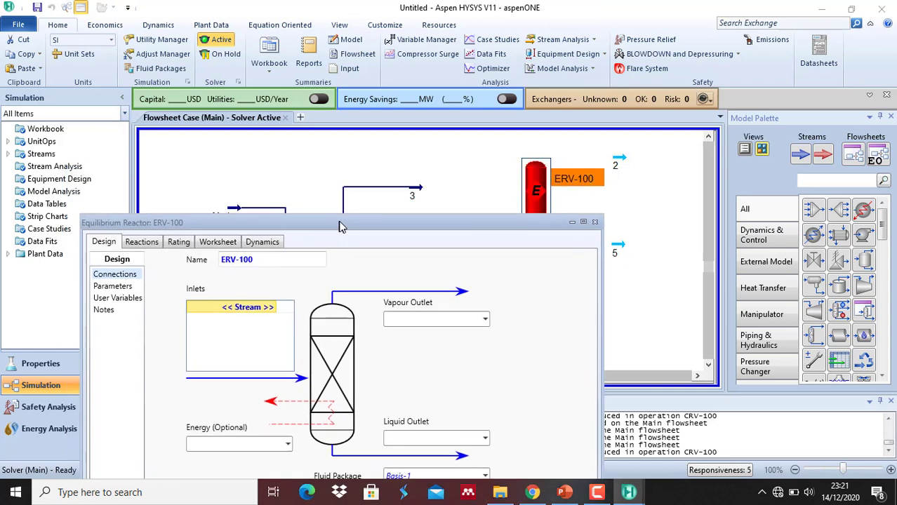
{"action": "left_click", "coordinate": [281, 308]}
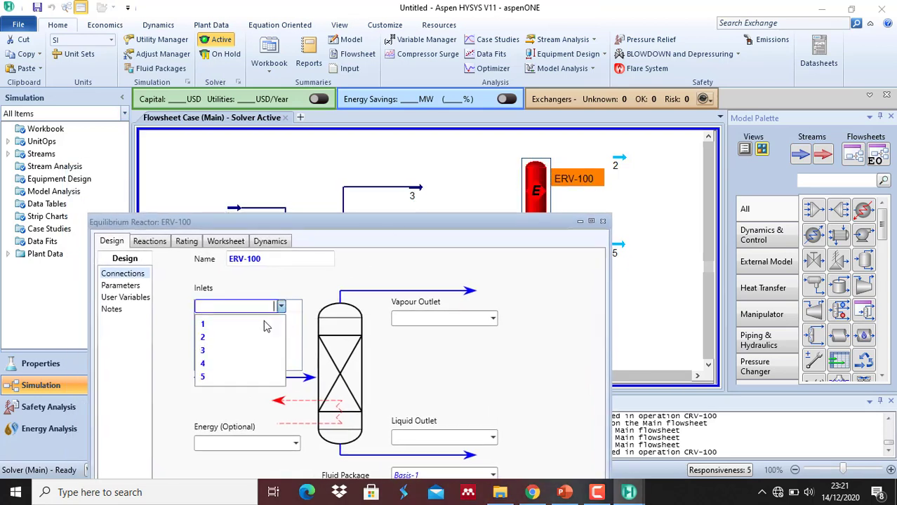
{"action": "left_click", "coordinate": [237, 344]}
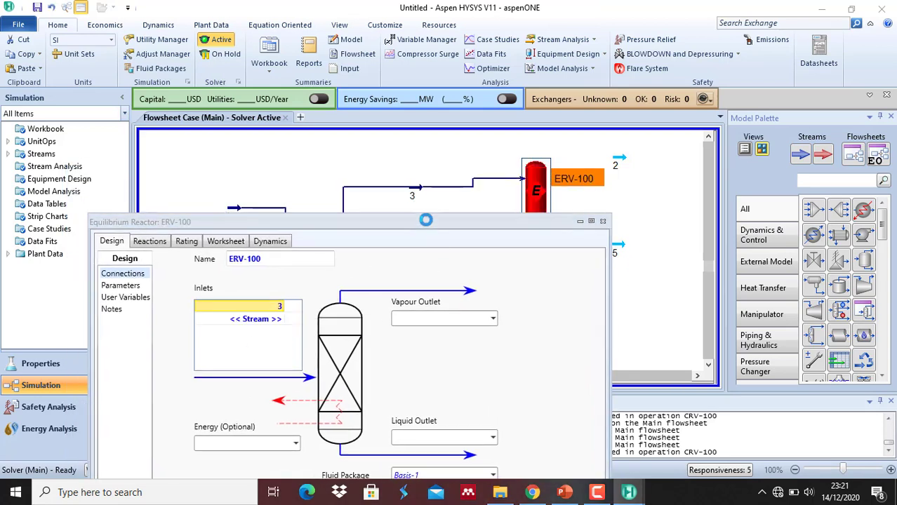
{"action": "left_click_drag", "start_coordinate": [404, 218], "coordinate": [447, 220]}
{"action": "left_click", "coordinate": [302, 321]}
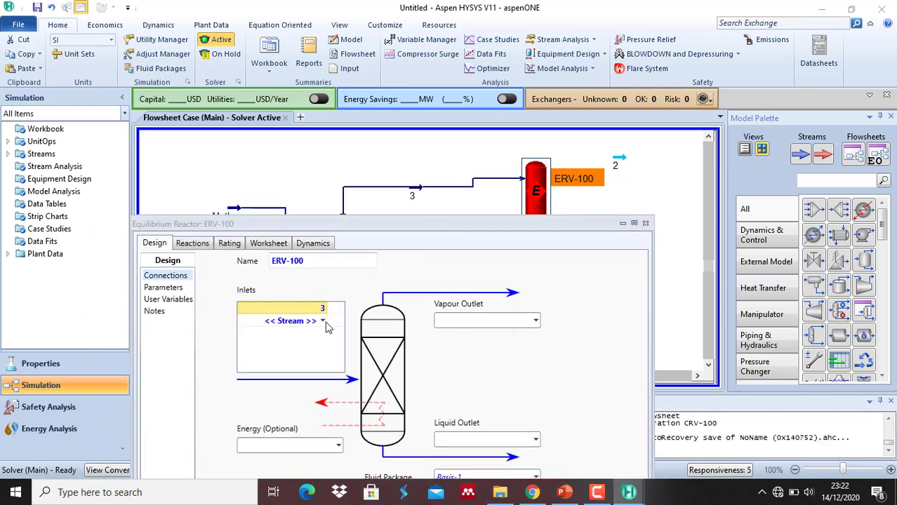
{"action": "left_click", "coordinate": [322, 320]}
{"action": "left_click", "coordinate": [283, 339]}
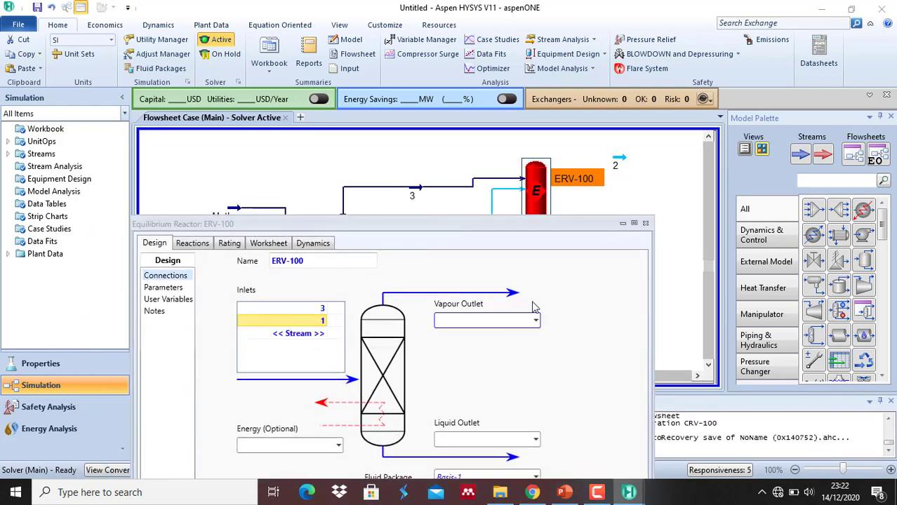
{"action": "left_click", "coordinate": [645, 223]}
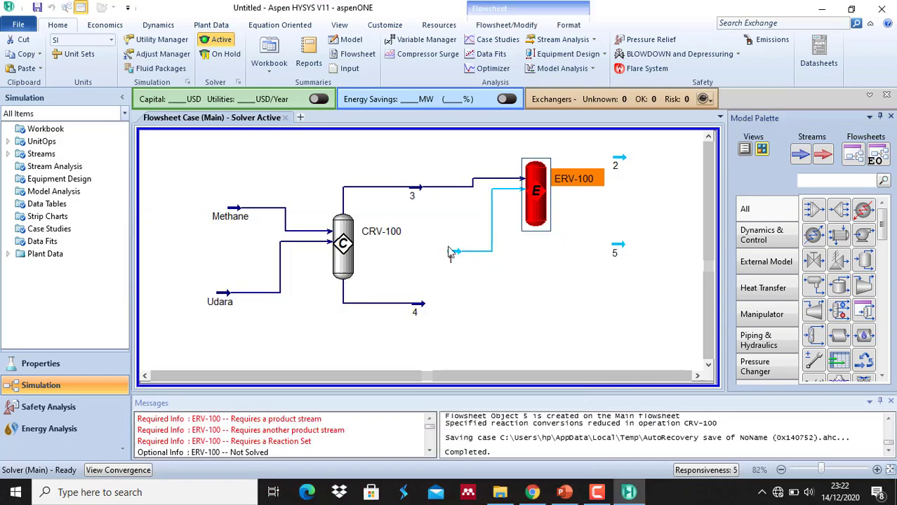
Define stream 1's composition as pure water with an H2O mole fraction of 1.
{"action": "double_click", "coordinate": [455, 254]}
{"action": "left_click", "coordinate": [140, 261]}
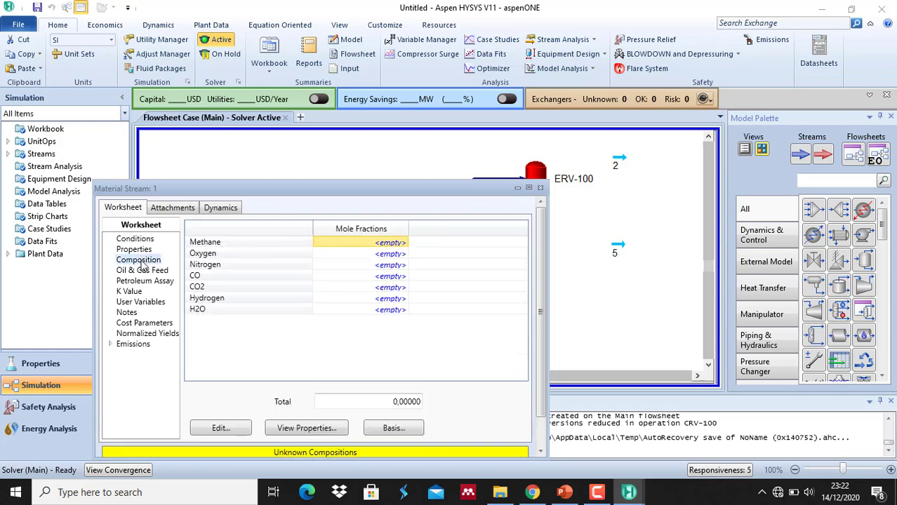
{"action": "left_click", "coordinate": [390, 310]}
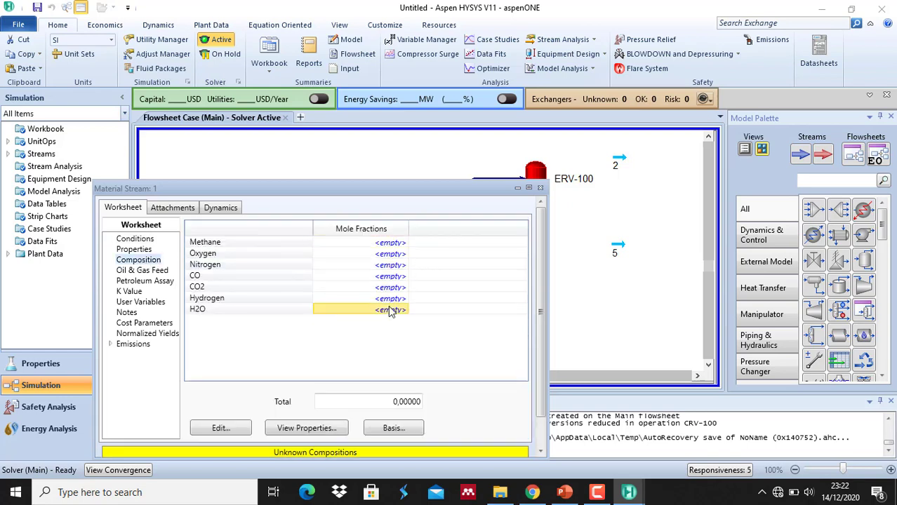
{"action": "type", "text": "1"}
{"action": "key", "text": "Return"}
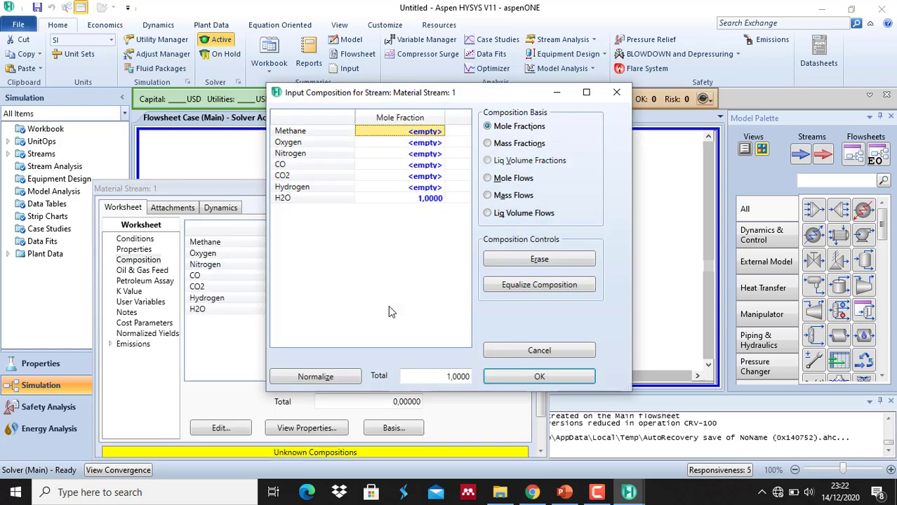
{"action": "left_click", "coordinate": [519, 379]}
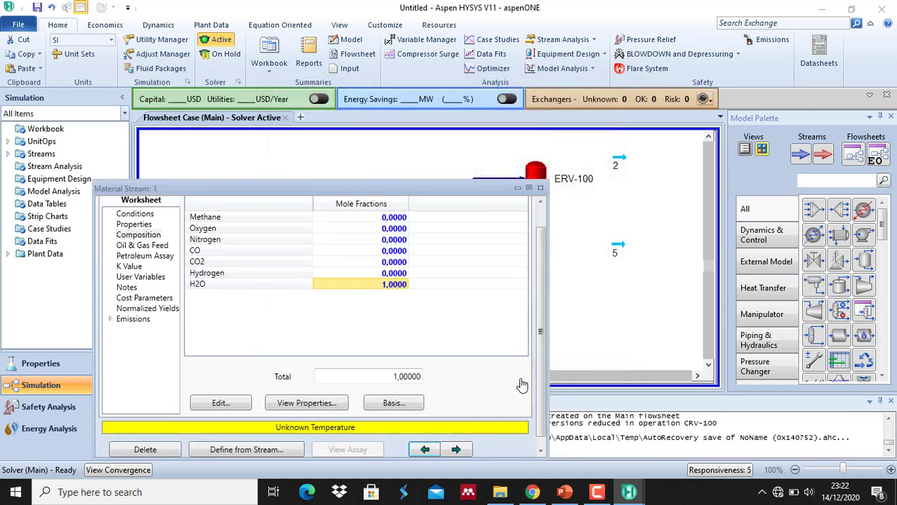
Consult the second reactor's feed data in the PowerPoint slide, return to Aspen HYSYS, and rename stream 1 as Steam.
{"action": "left_click", "coordinate": [140, 214]}
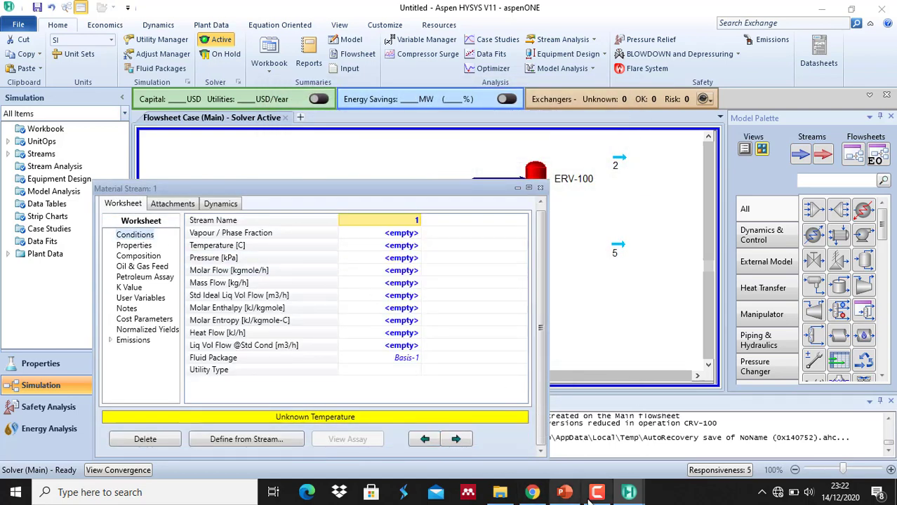
{"action": "left_click", "coordinate": [565, 493]}
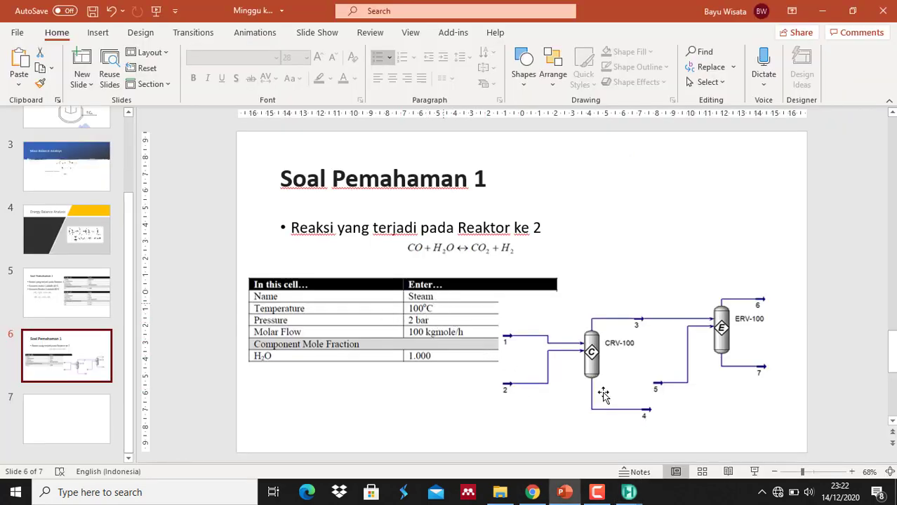
{"action": "mouse_move", "coordinate": [629, 495]}
{"action": "left_click", "coordinate": [697, 438]}
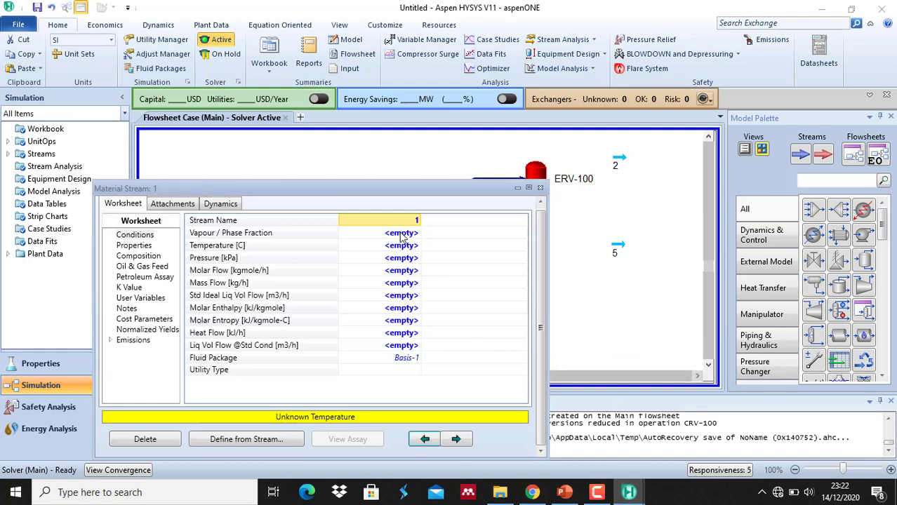
{"action": "type", "text": "Steam"}
{"action": "key", "text": "Return"}
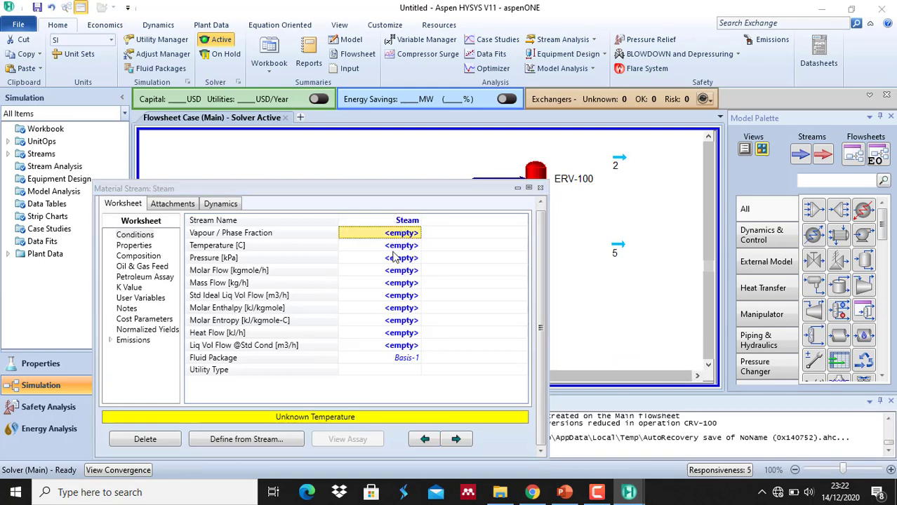
Set the Steam stream's temperature to 100 °C.
{"action": "left_click", "coordinate": [395, 247]}
{"action": "type", "text": "1"}
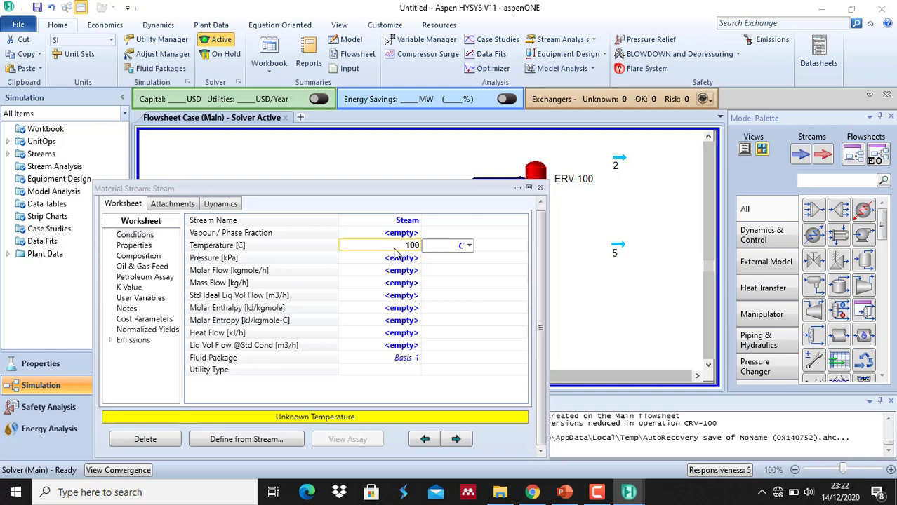
{"action": "type", "text": "00"}
{"action": "key", "text": "Return"}
Consult the feed data on the PowerPoint slide, return to Aspen HYSYS, and set the Steam stream's pressure to 2 bar.
{"action": "left_click", "coordinate": [565, 492]}
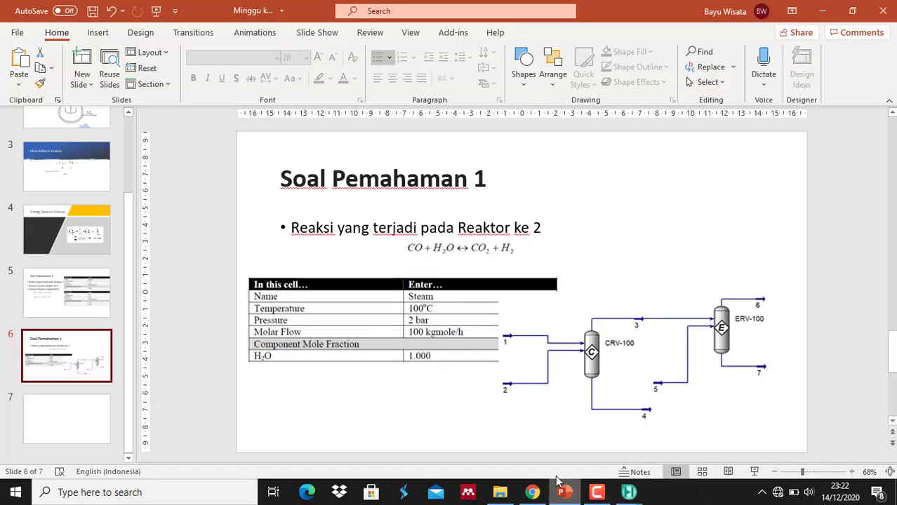
{"action": "mouse_move", "coordinate": [629, 492]}
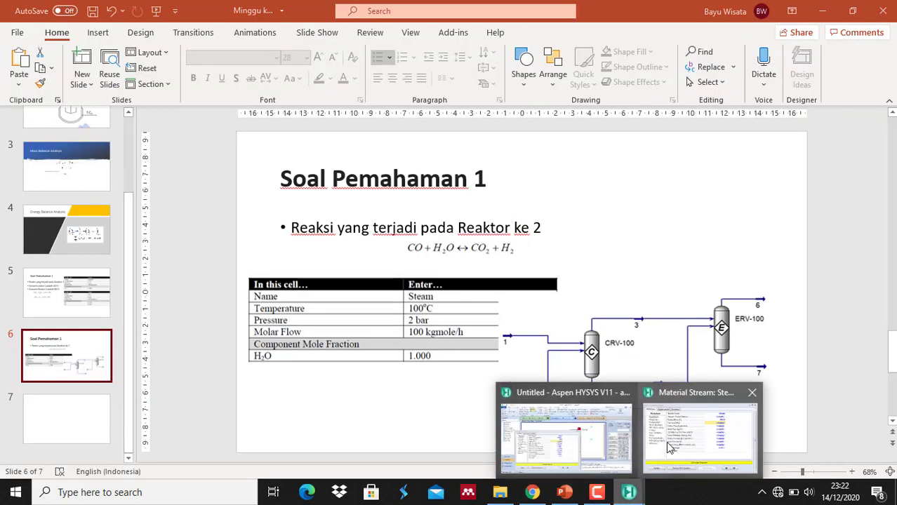
{"action": "left_click", "coordinate": [668, 449]}
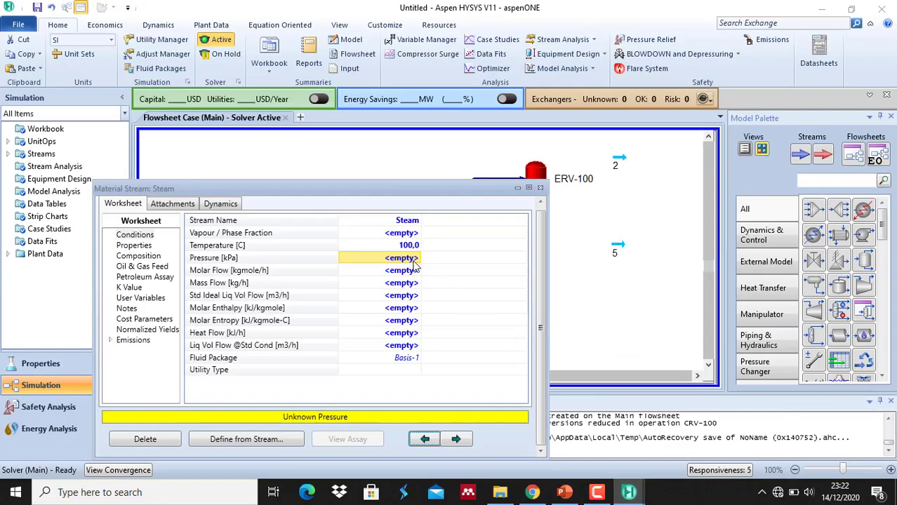
{"action": "type", "text": "2"}
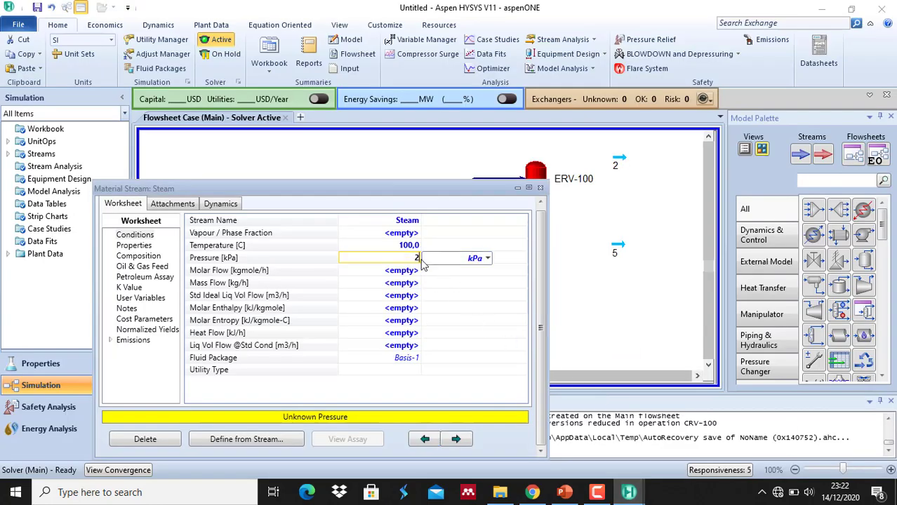
{"action": "left_click", "coordinate": [487, 258]}
{"action": "left_click", "coordinate": [446, 328]}
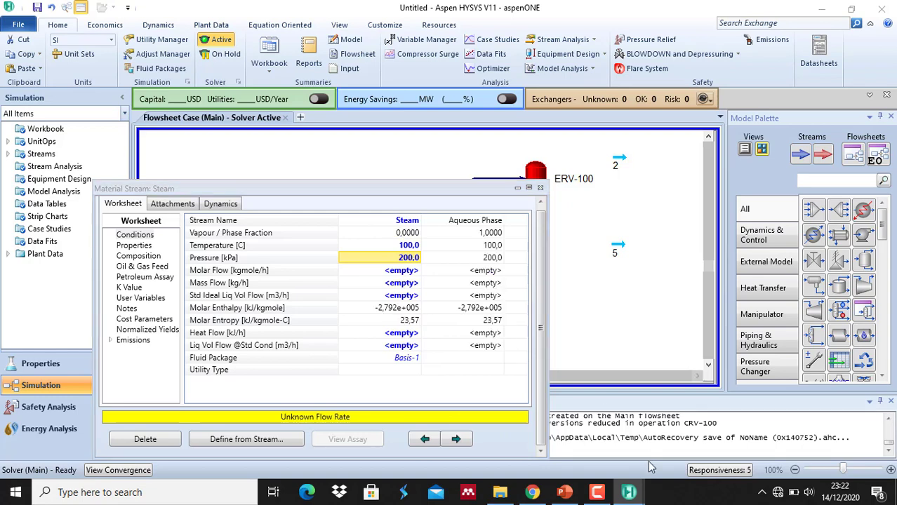
Recheck the PowerPoint slide, set the Steam molar flow to 100 kgmole/h in Aspen HYSYS, and close the stream's properties.
{"action": "mouse_move", "coordinate": [571, 498]}
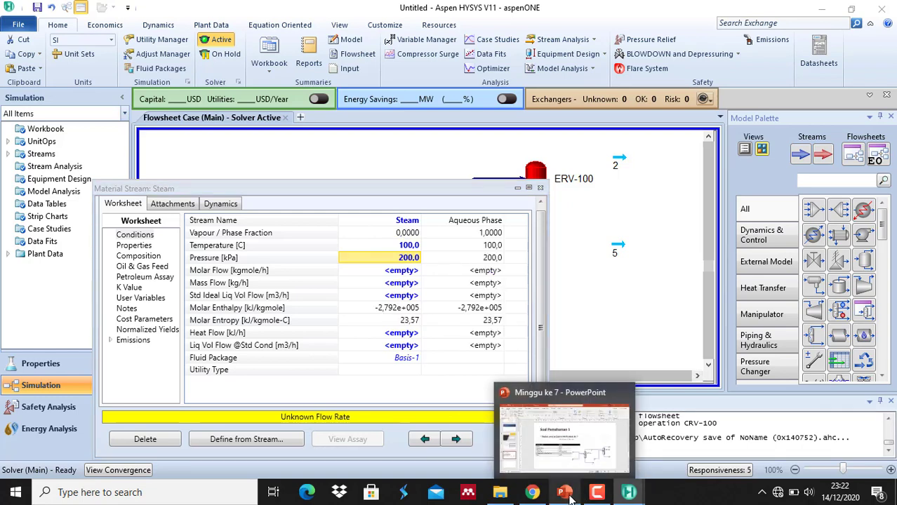
{"action": "left_click", "coordinate": [571, 496]}
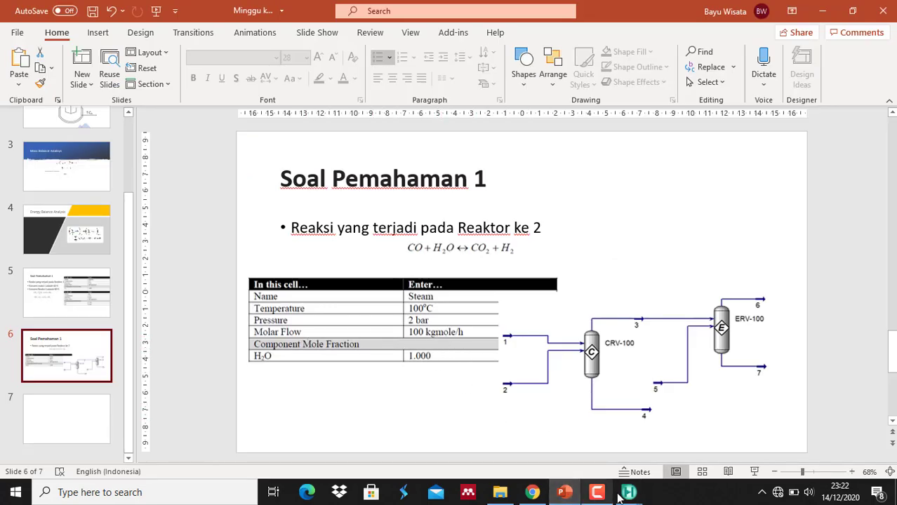
{"action": "mouse_move", "coordinate": [640, 497]}
{"action": "left_click", "coordinate": [680, 446]}
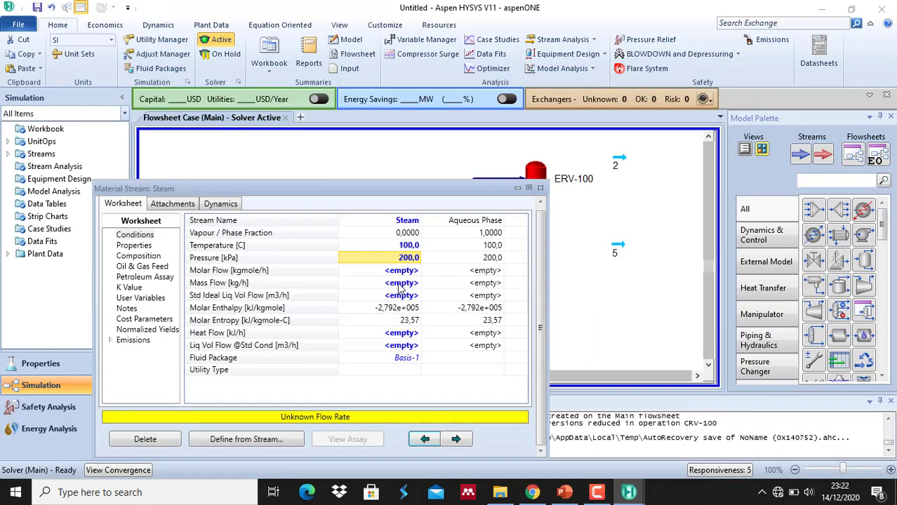
{"action": "left_click", "coordinate": [398, 273]}
{"action": "type", "text": "100"}
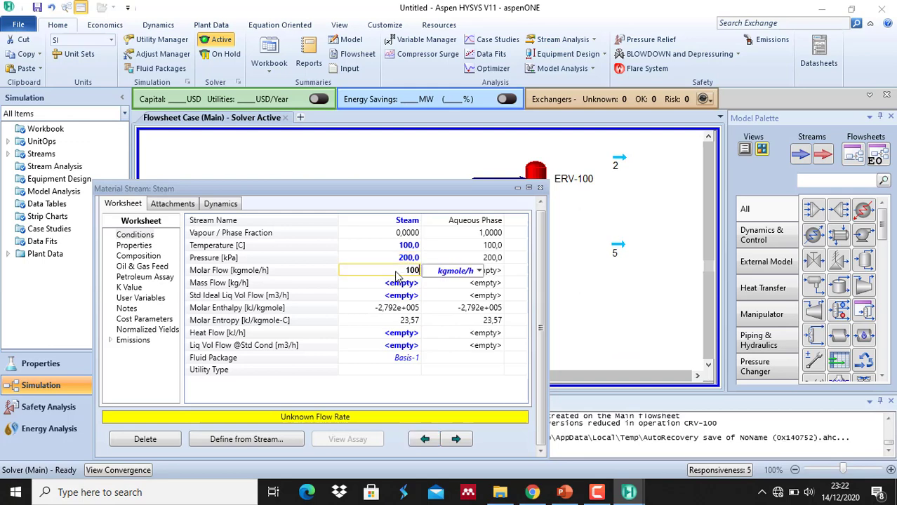
{"action": "key", "text": "Return"}
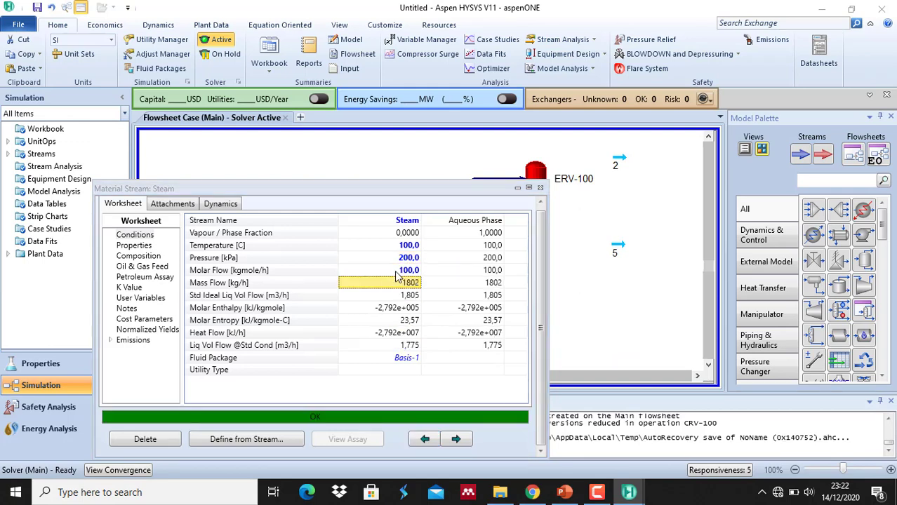
{"action": "left_click", "coordinate": [540, 187]}
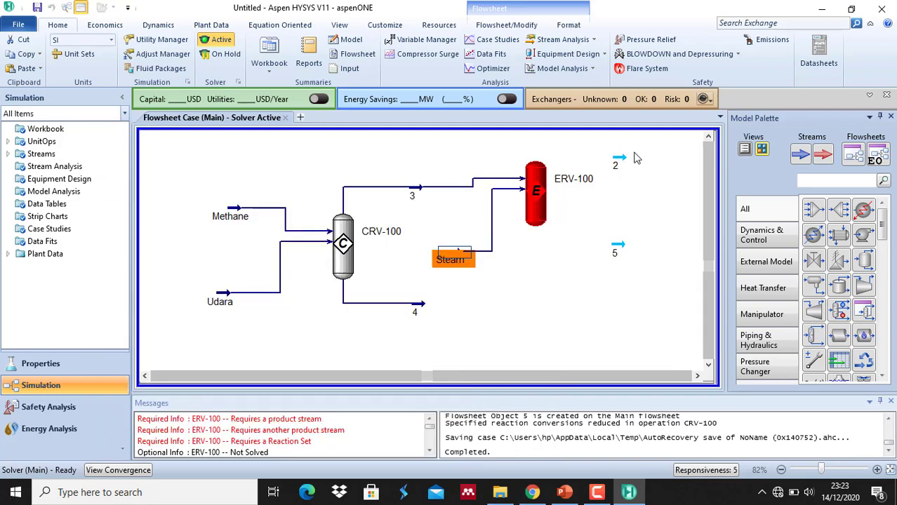
Connect stream 2 as the vapour outlet and stream 5 as the liquid outlet of equilibrium reactor ERV-100, and close its properties.
{"action": "double_click", "coordinate": [541, 182]}
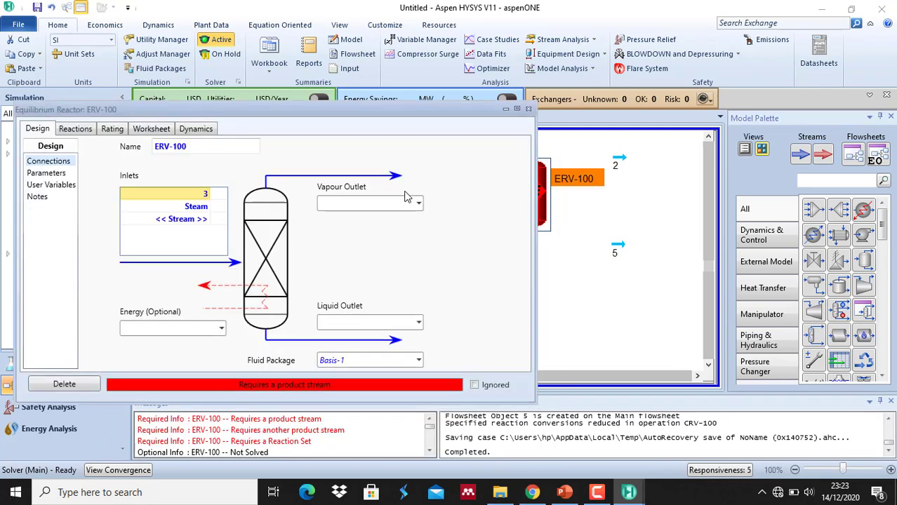
{"action": "left_click", "coordinate": [417, 204]}
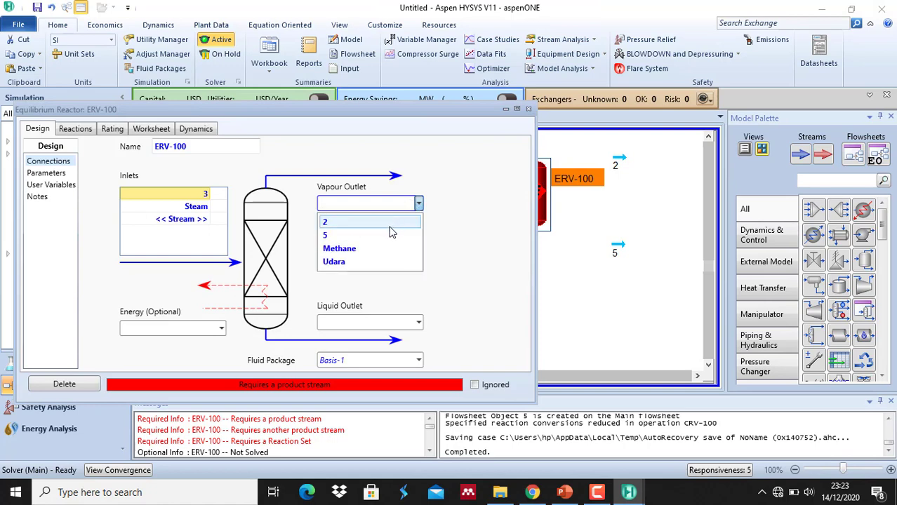
{"action": "left_click", "coordinate": [387, 223]}
{"action": "left_click", "coordinate": [419, 322]}
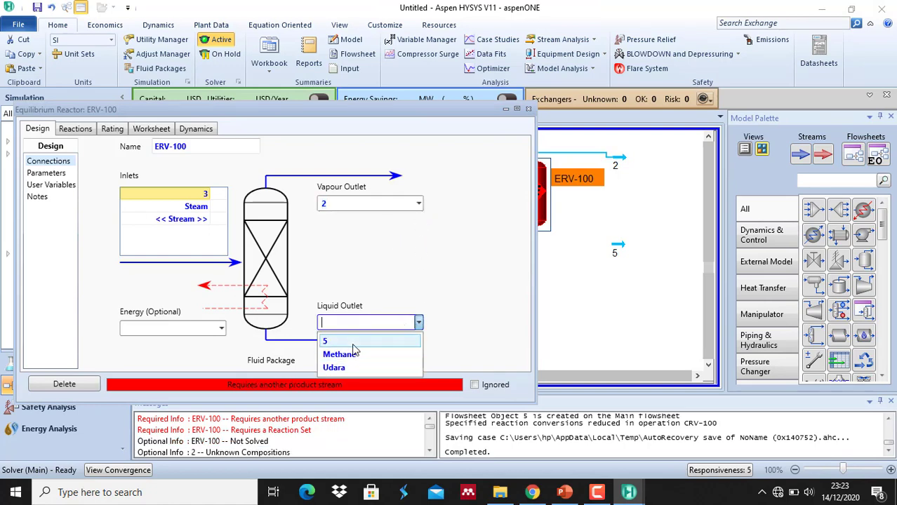
{"action": "left_click", "coordinate": [353, 346]}
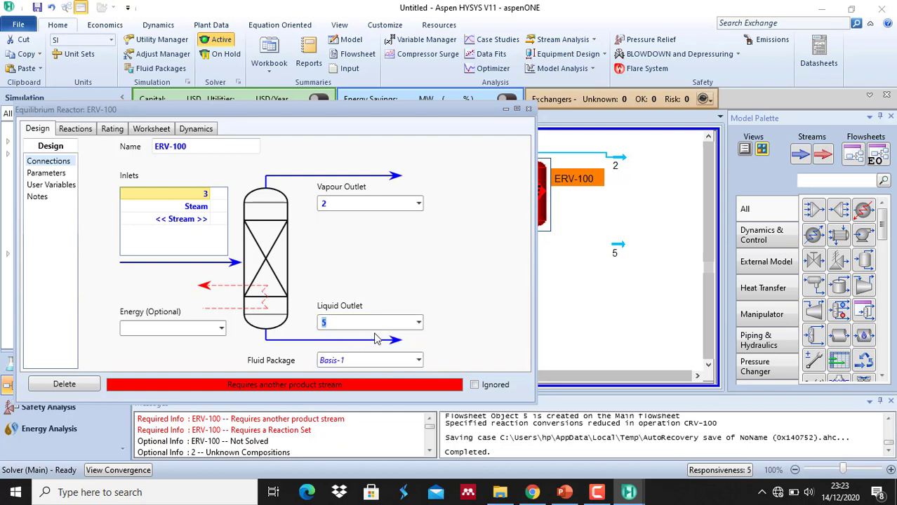
{"action": "left_click", "coordinate": [529, 110]}
Assign the reaction set Reaksi Reaktor 2 to equilibrium reactor ERV-100 and close its properties.
{"action": "left_click", "coordinate": [616, 161]}
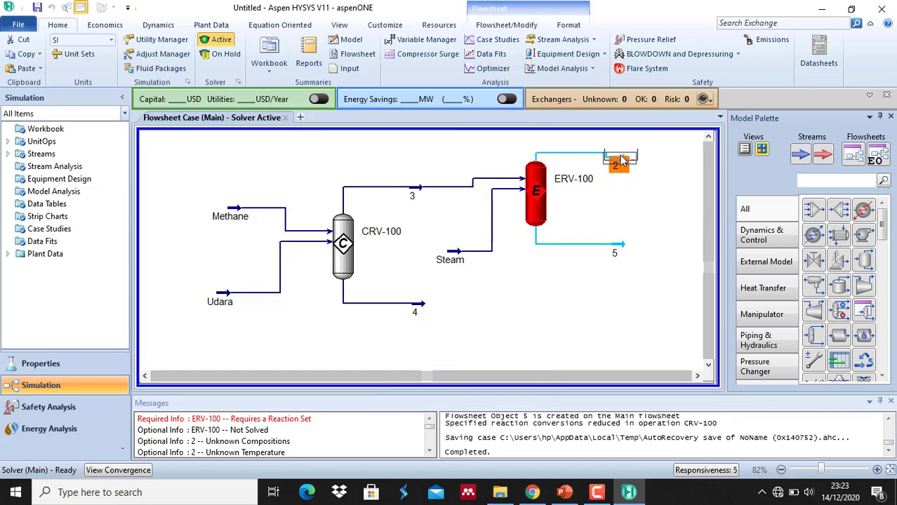
{"action": "double_click", "coordinate": [537, 193]}
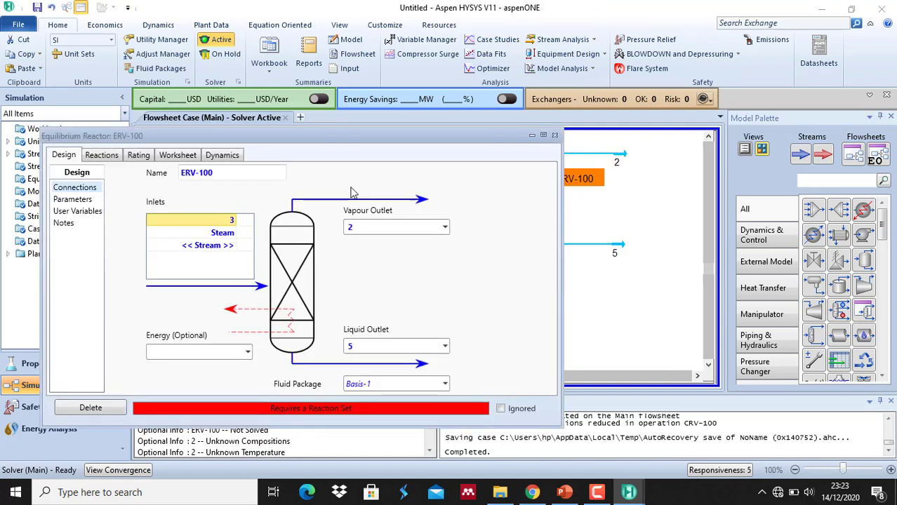
{"action": "left_click", "coordinate": [108, 157]}
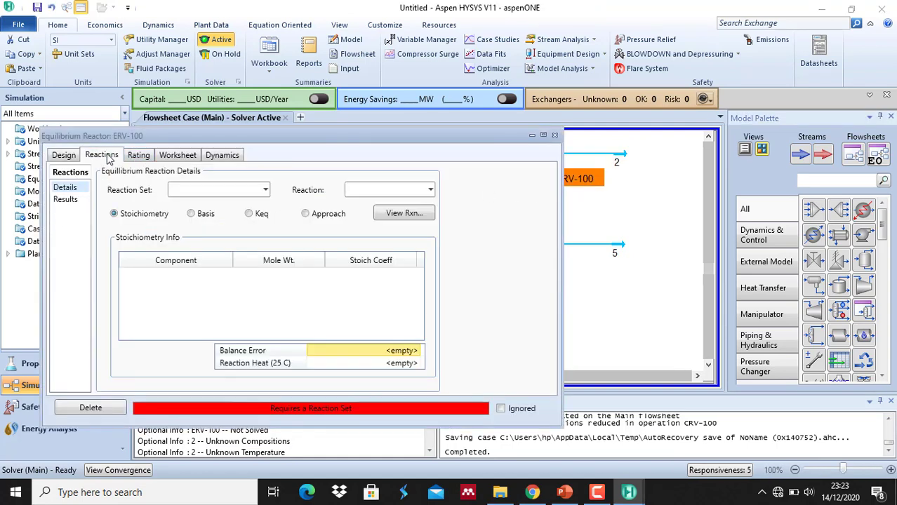
{"action": "left_click", "coordinate": [266, 190]}
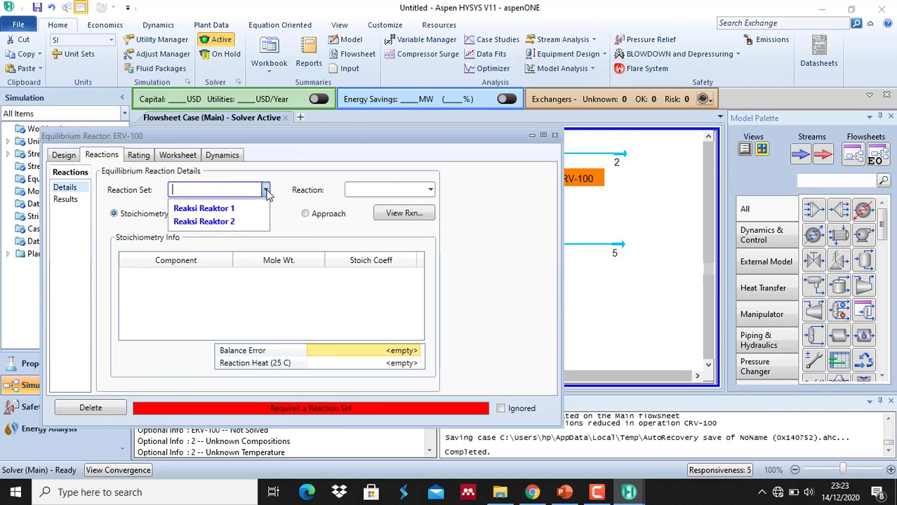
{"action": "left_click", "coordinate": [238, 223]}
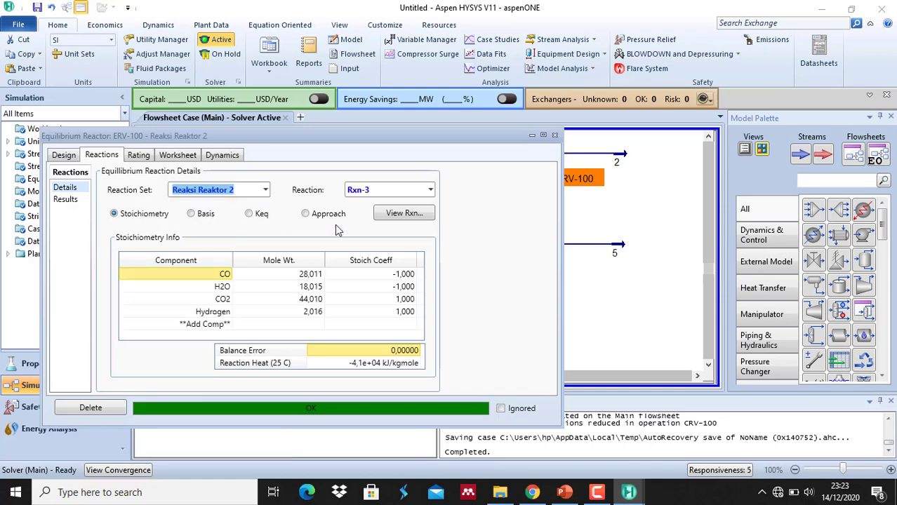
{"action": "left_click", "coordinate": [553, 135]}
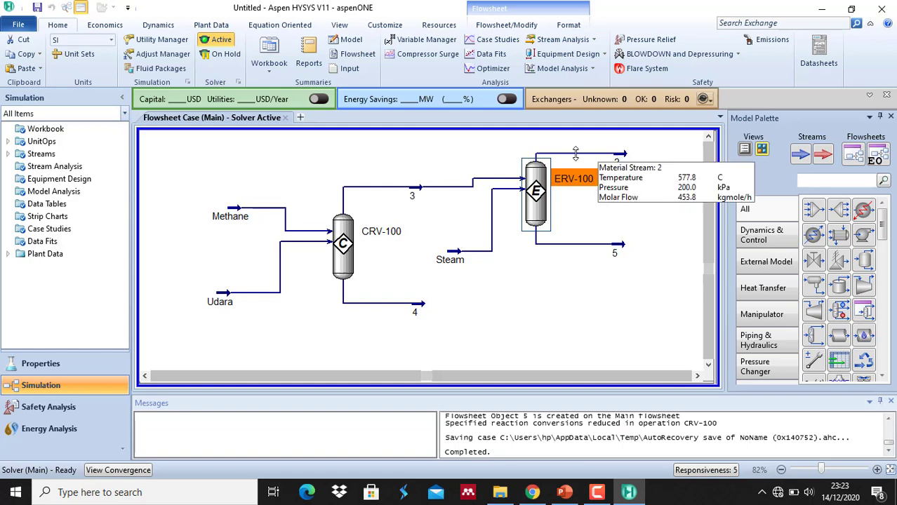
Check the solved conditions of stream 2 and ERV-100, and examine the reactor's reaction results.
{"action": "mouse_move", "coordinate": [591, 153]}
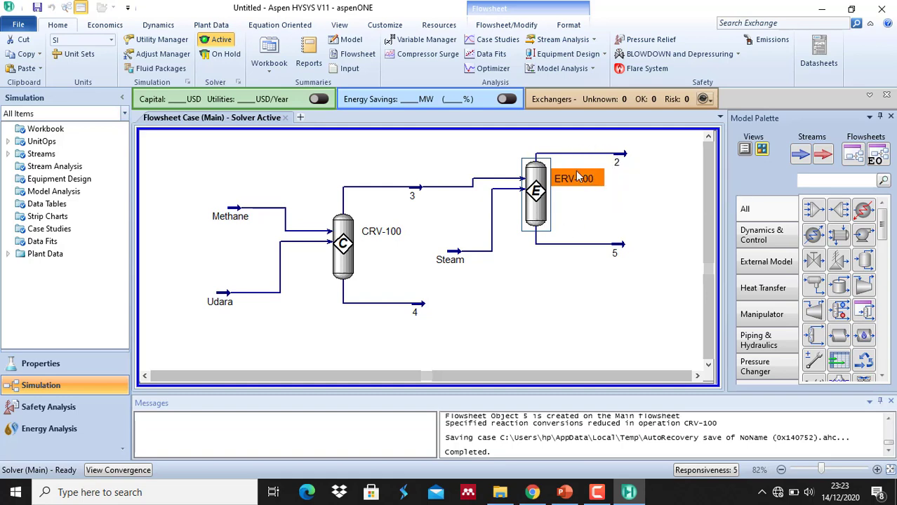
{"action": "mouse_move", "coordinate": [535, 198]}
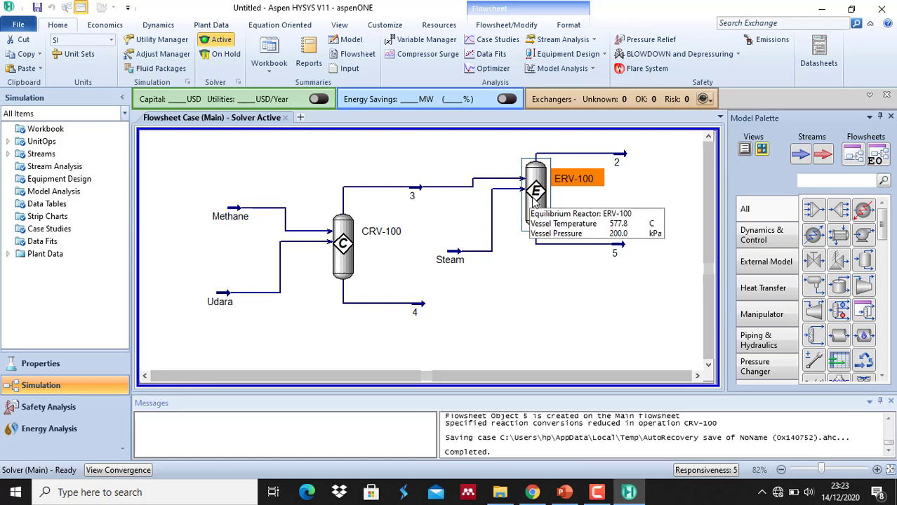
{"action": "double_click", "coordinate": [535, 199]}
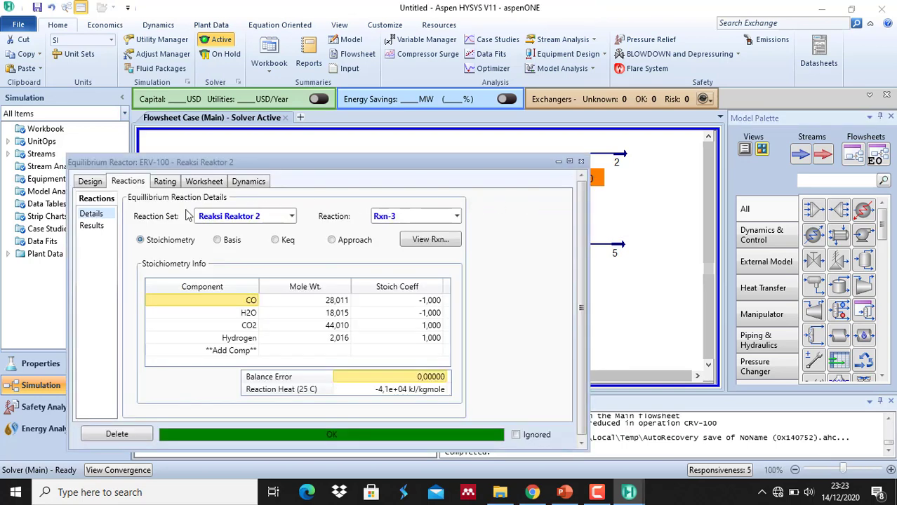
{"action": "left_click", "coordinate": [92, 226]}
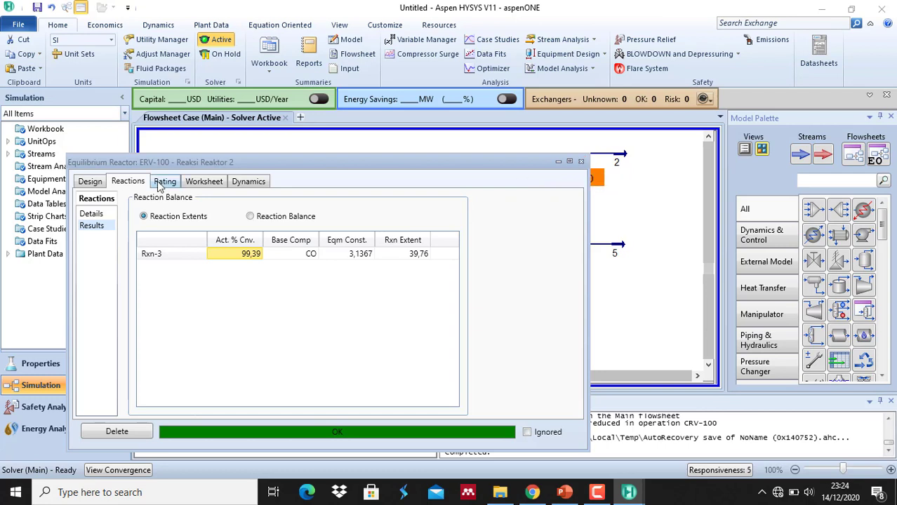
Inspect the stoichiometry and available basis options of reaction Rxn-3, and close the reaction without changing it.
{"action": "left_click", "coordinate": [90, 214]}
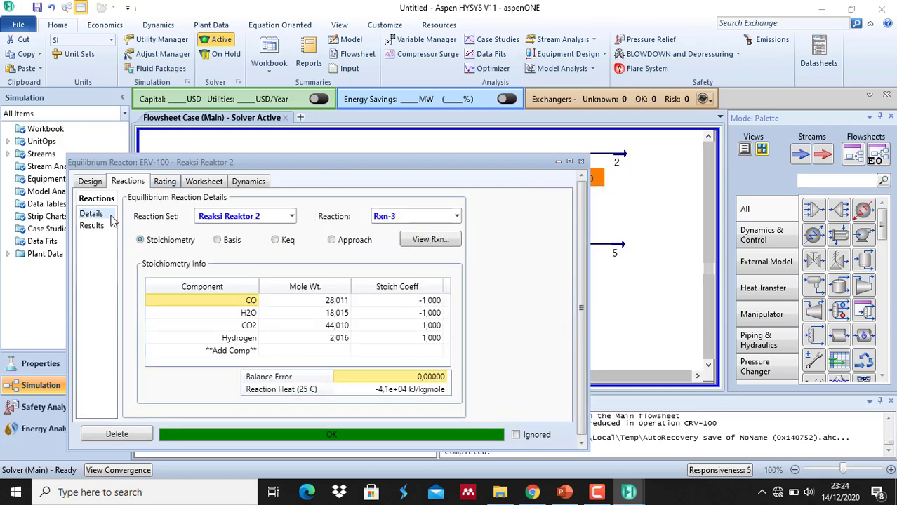
{"action": "left_click", "coordinate": [400, 242]}
{"action": "left_click", "coordinate": [584, 237]}
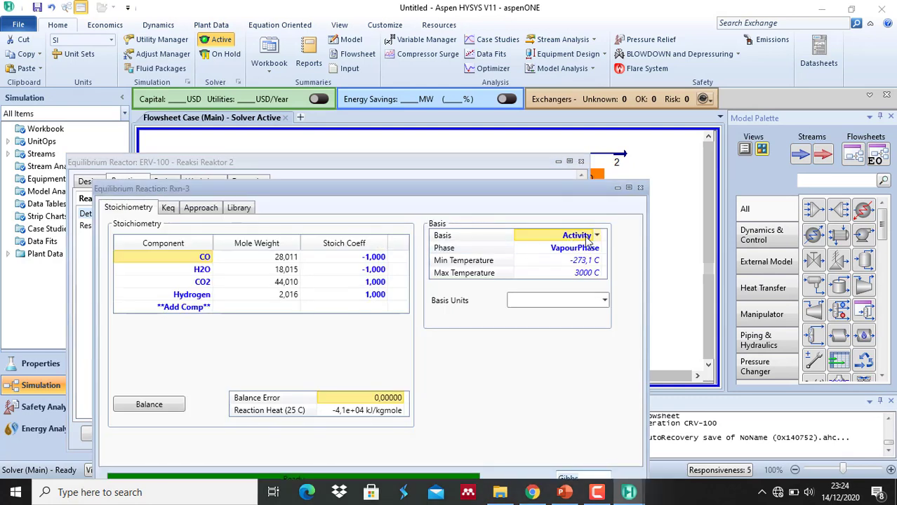
{"action": "left_click", "coordinate": [599, 237]}
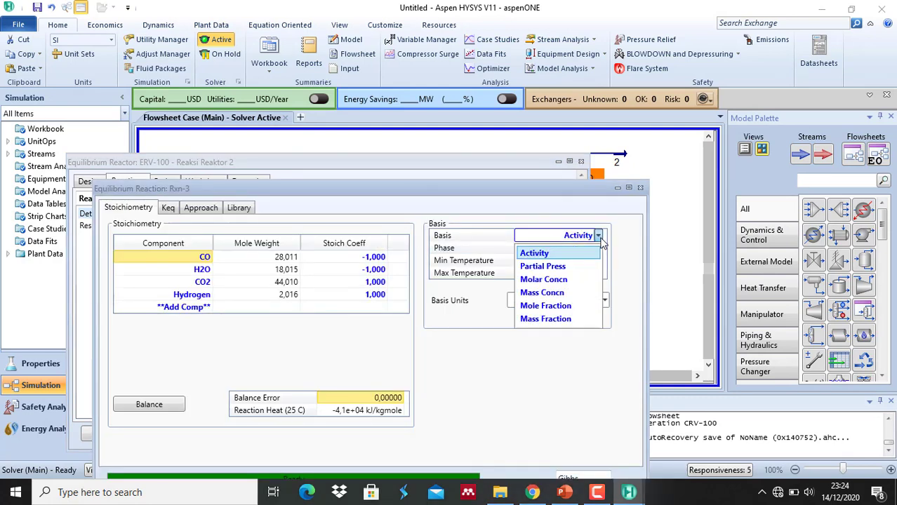
{"action": "left_click", "coordinate": [632, 254]}
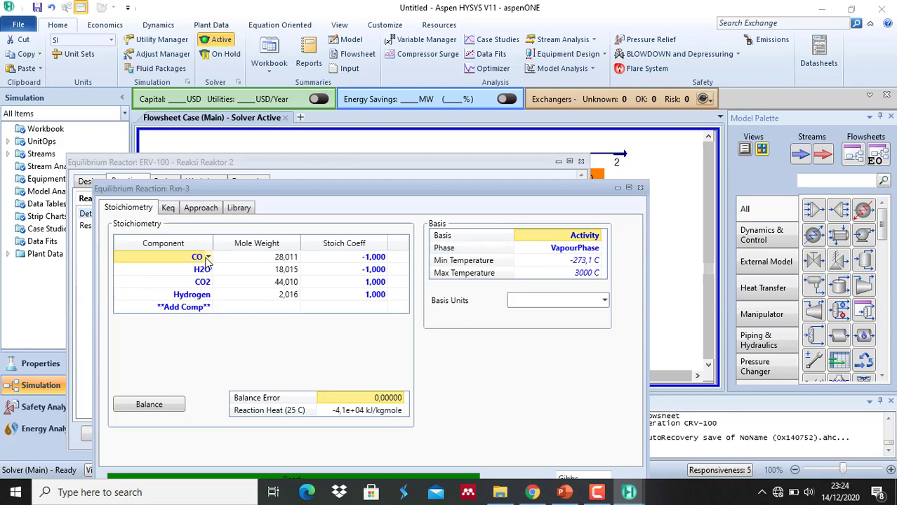
{"action": "left_click", "coordinate": [640, 188]}
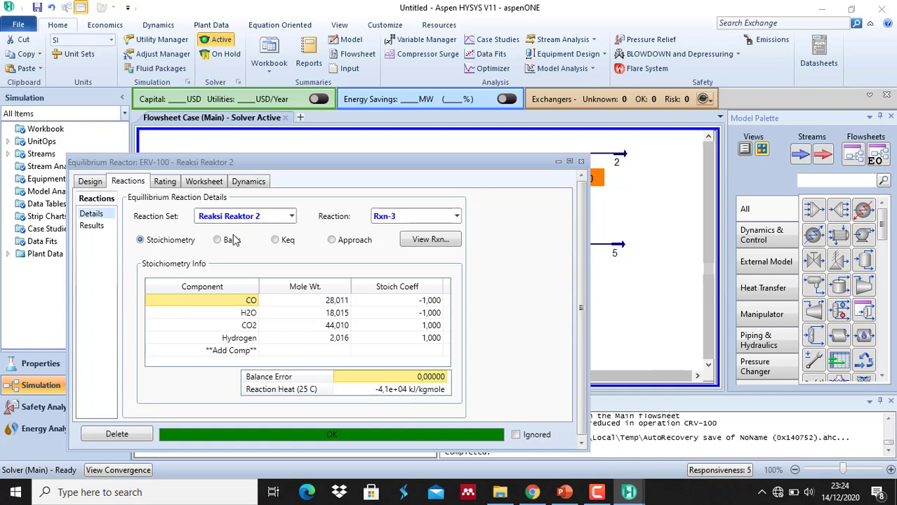
Review ERV-100's conversion and reaction extent, and compare its inlet and outlet stream conditions in the worksheet.
{"action": "left_click", "coordinate": [97, 226]}
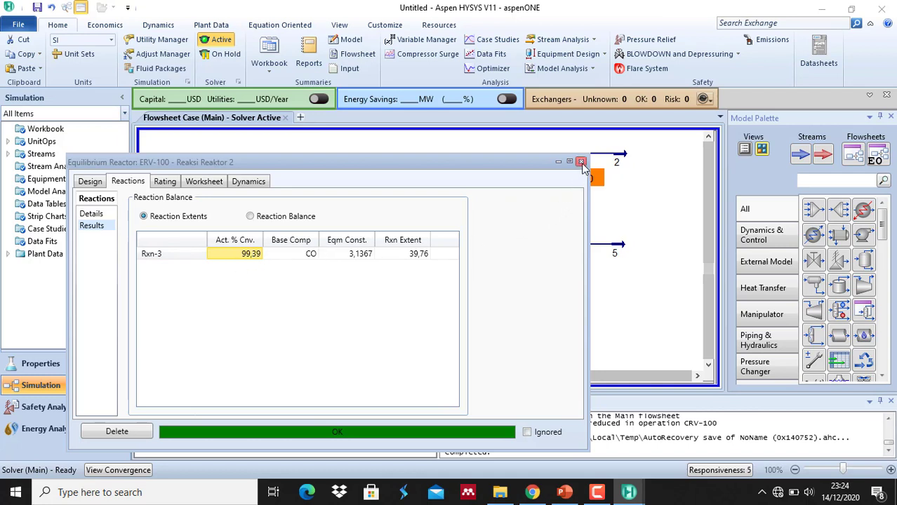
{"action": "left_click", "coordinate": [207, 182]}
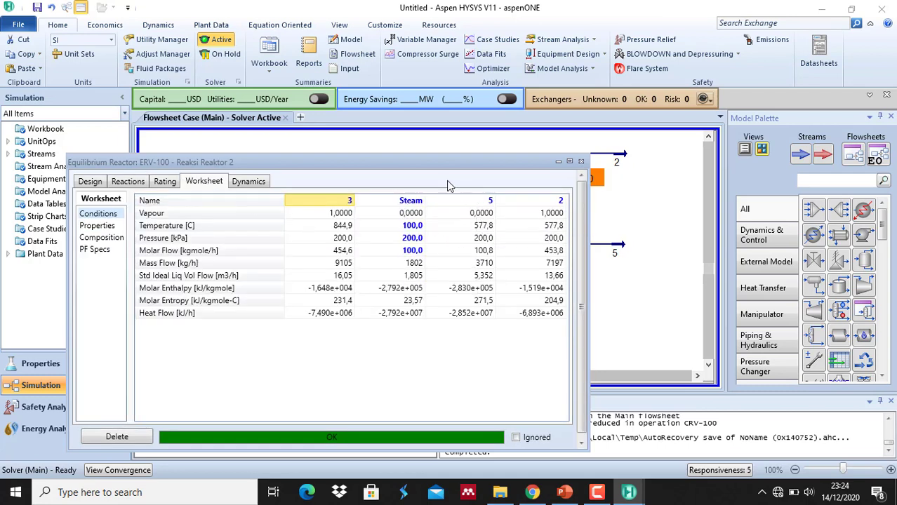
{"action": "left_click_drag", "start_coordinate": [402, 164], "coordinate": [354, 166]}
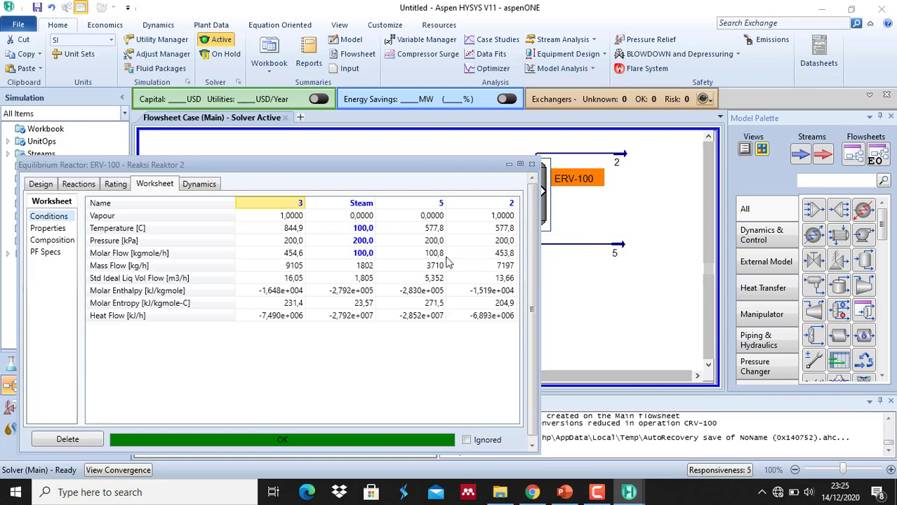
{"action": "mouse_move", "coordinate": [425, 263]}
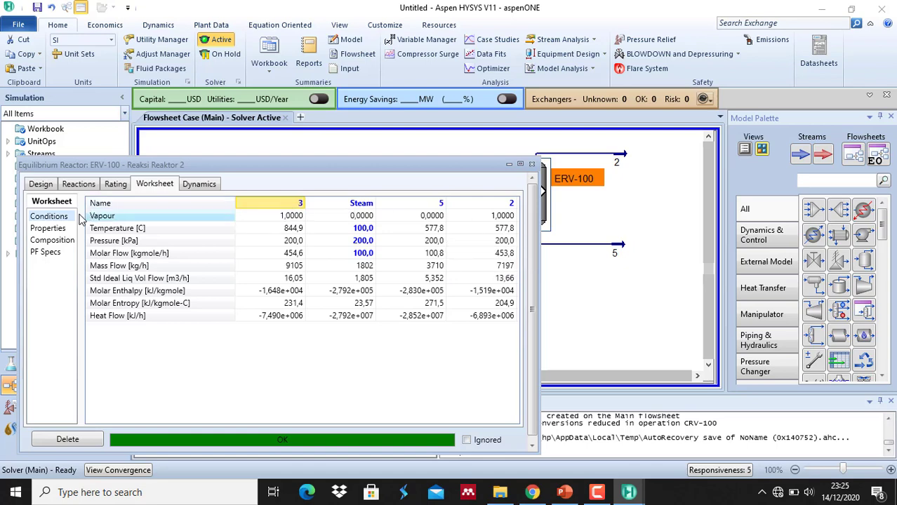
Review ERV-100's connections and sizing and Rxn-3's equilibrium constant source, approach and library reactions, leaving everything unchanged, and close the reactor.
{"action": "left_click", "coordinate": [41, 186]}
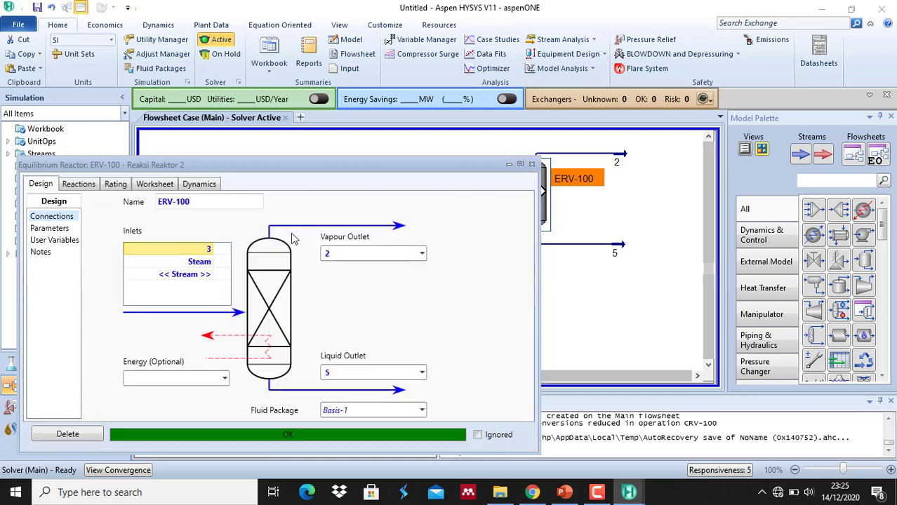
{"action": "left_click", "coordinate": [83, 187]}
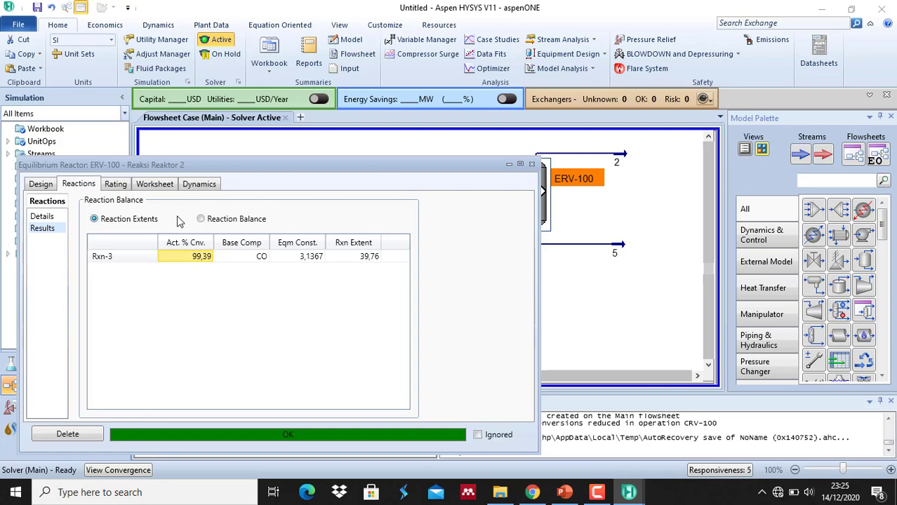
{"action": "left_click", "coordinate": [43, 217]}
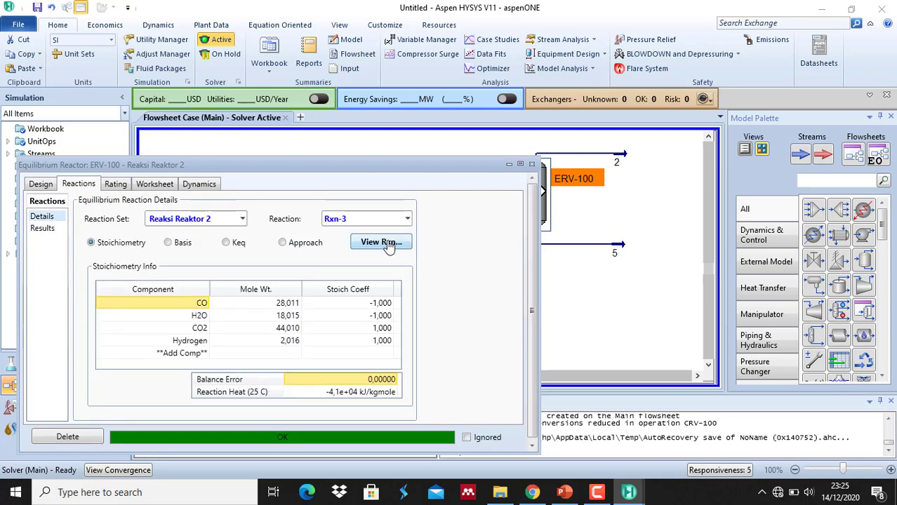
{"action": "left_click", "coordinate": [379, 242]}
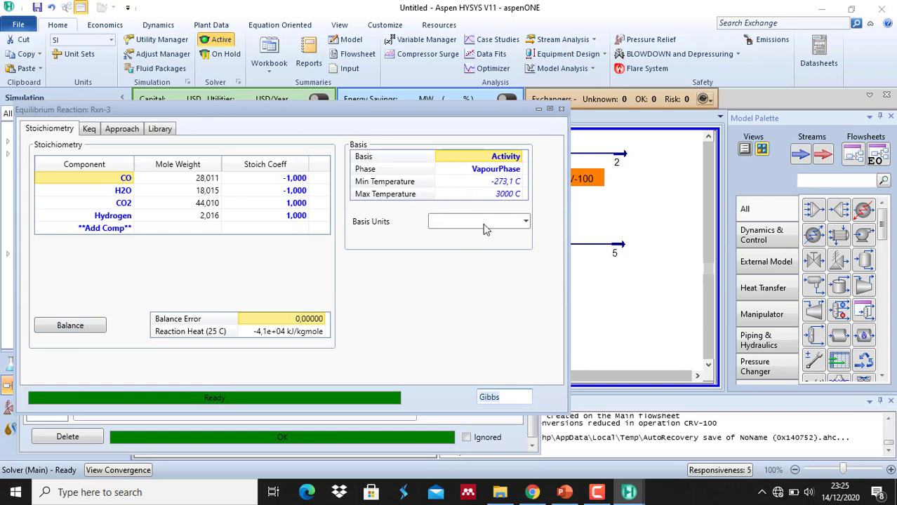
{"action": "left_click", "coordinate": [91, 130]}
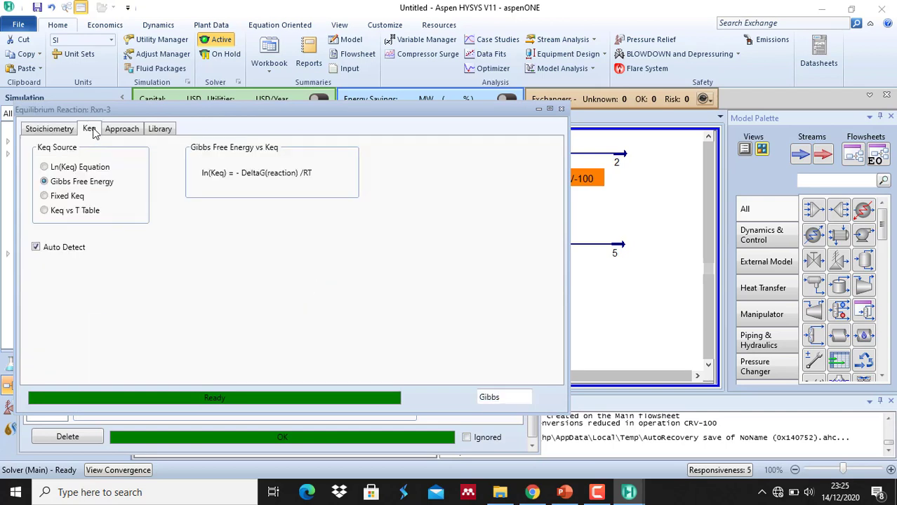
{"action": "left_click", "coordinate": [130, 132]}
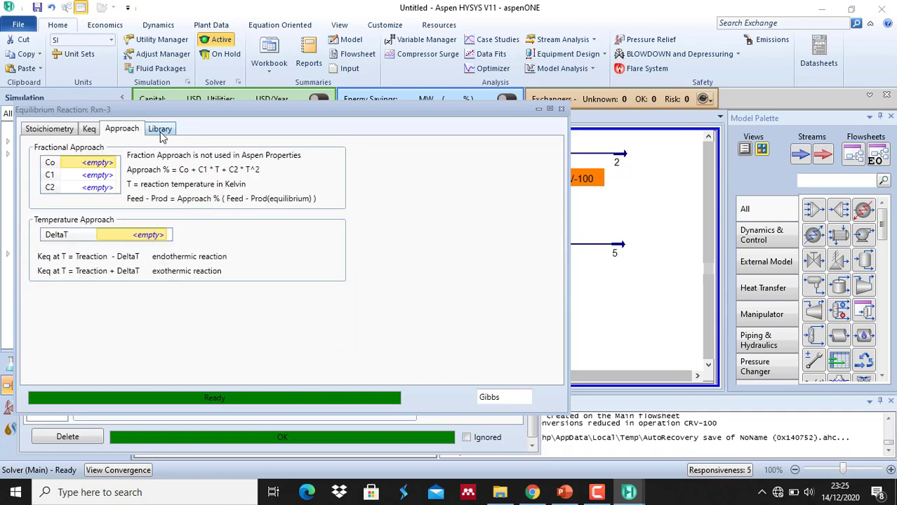
{"action": "left_click", "coordinate": [160, 130]}
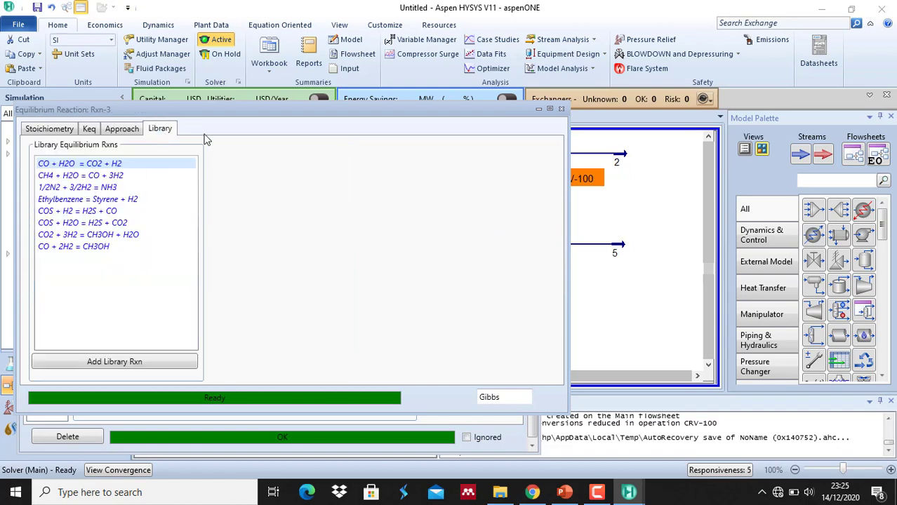
{"action": "left_click", "coordinate": [560, 109]}
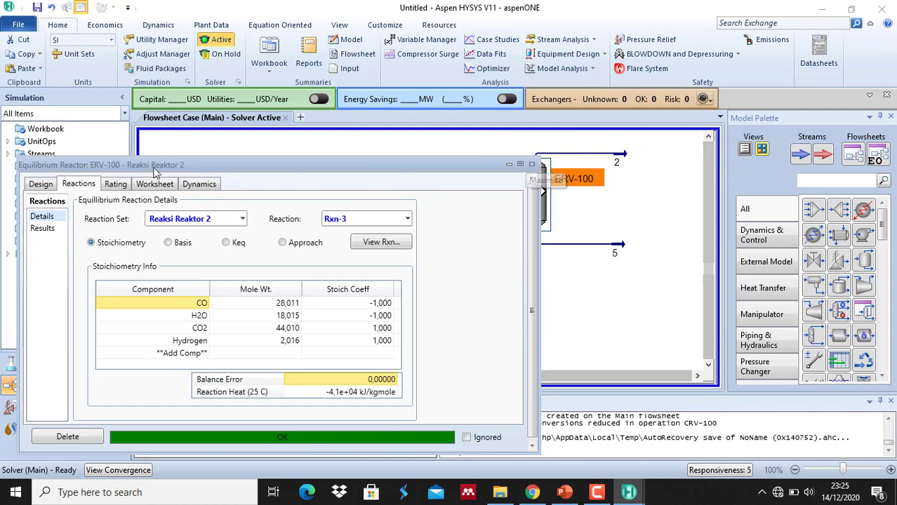
{"action": "left_click", "coordinate": [118, 187]}
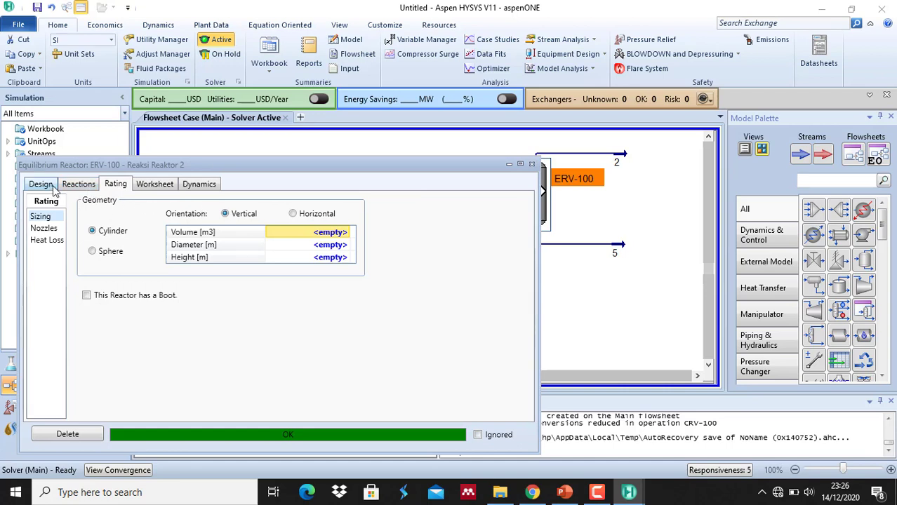
{"action": "left_click", "coordinate": [532, 165]}
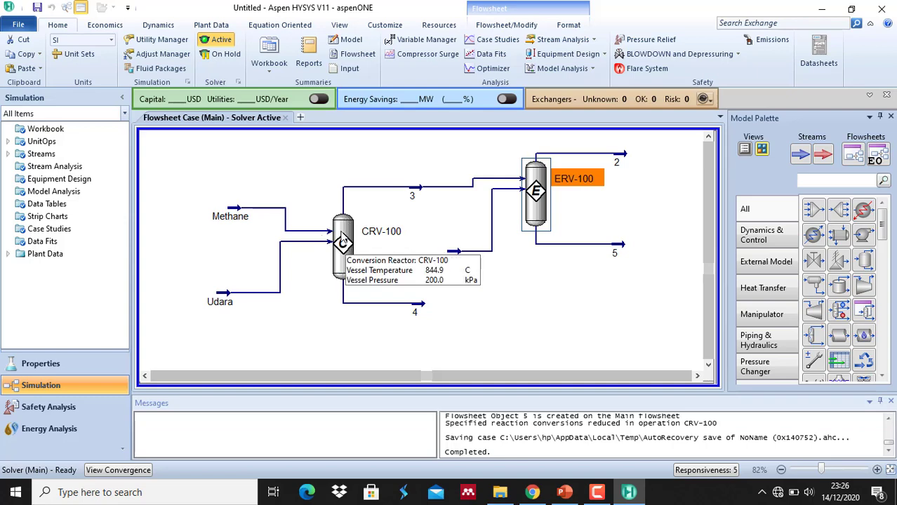
Set CRV-100's vessel diameter to 1 m and height to 3 m in its dynamic specifications, and check the conditions of outlet stream 3.
{"action": "double_click", "coordinate": [341, 242]}
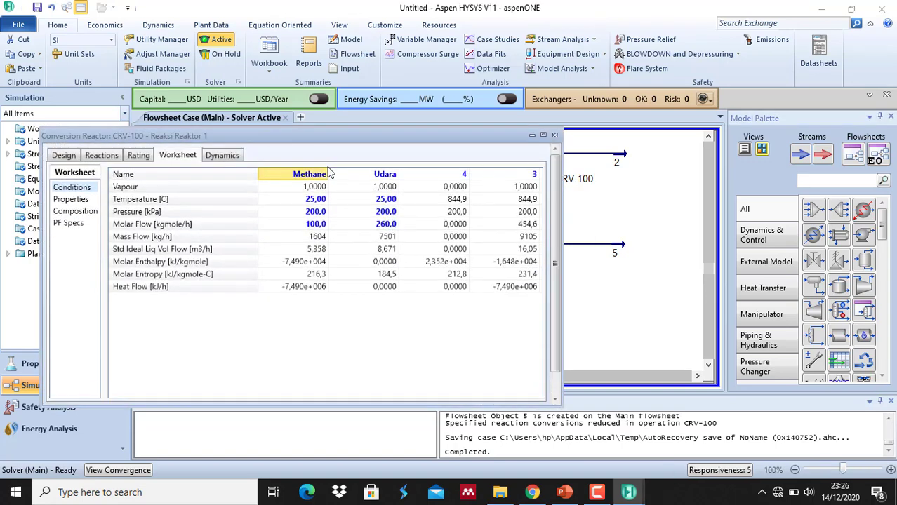
{"action": "left_click", "coordinate": [234, 159]}
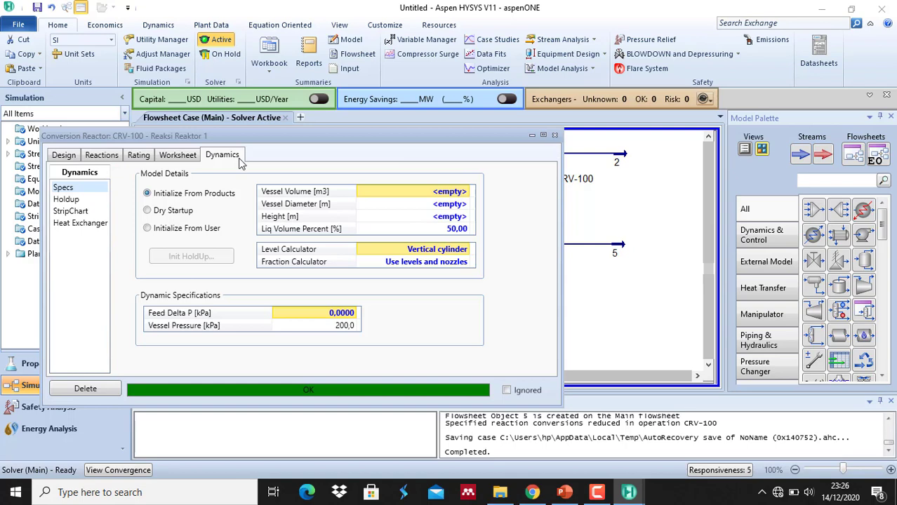
{"action": "left_click", "coordinate": [460, 205]}
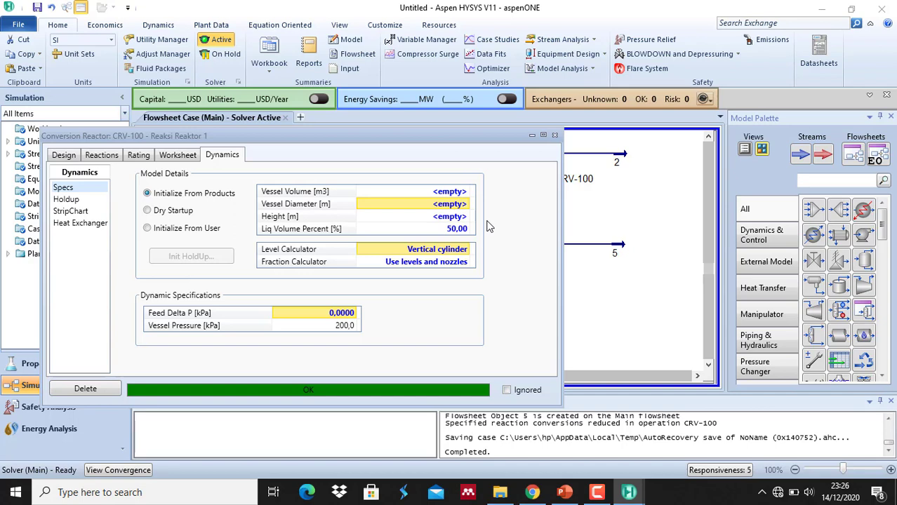
{"action": "type", "text": "1"}
{"action": "key", "text": "Return"}
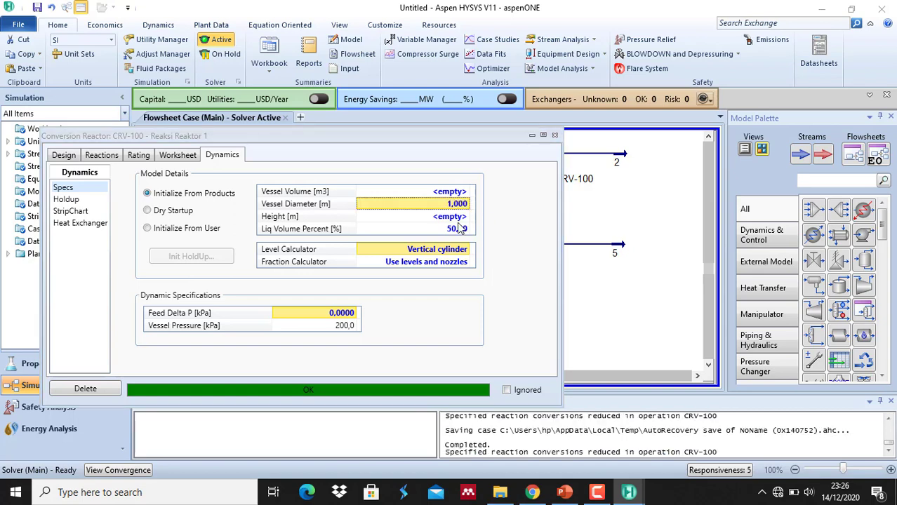
{"action": "left_click", "coordinate": [456, 218]}
{"action": "type", "text": "3"}
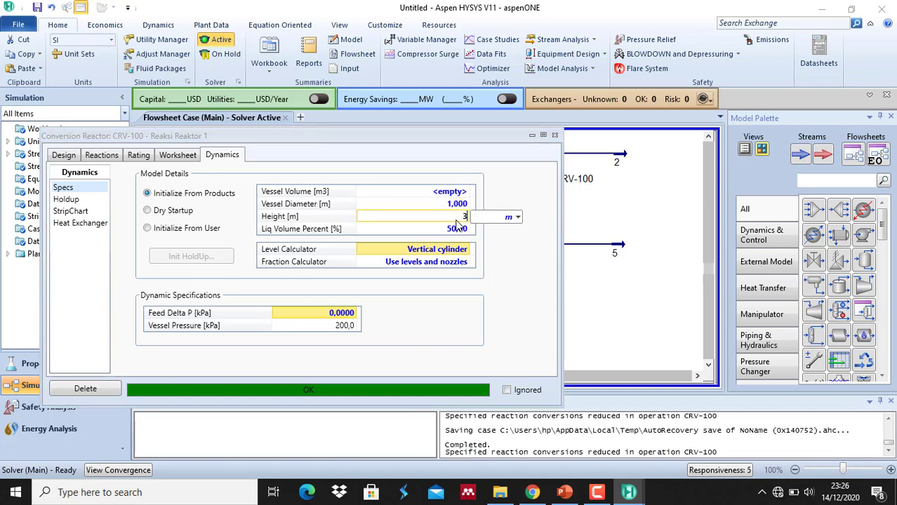
{"action": "key", "text": "Return"}
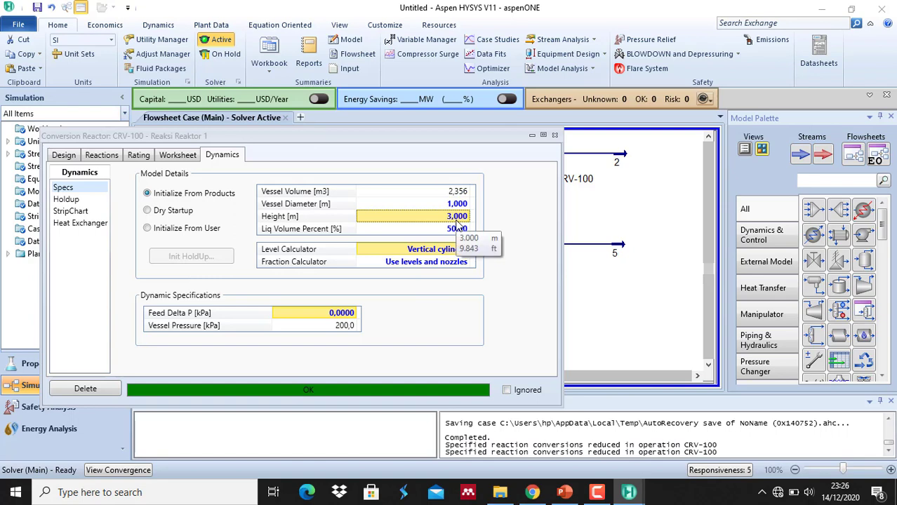
{"action": "left_click", "coordinate": [554, 135]}
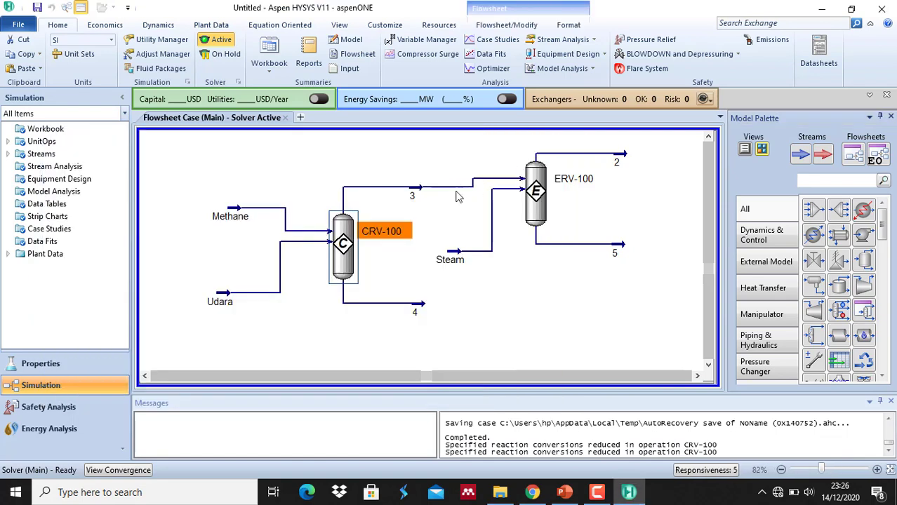
{"action": "double_click", "coordinate": [419, 189]}
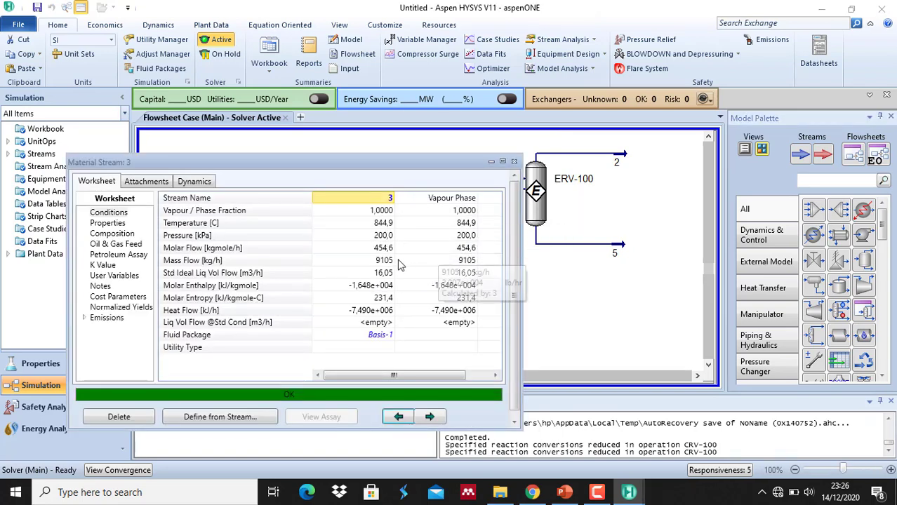
{"action": "left_click", "coordinate": [514, 163]}
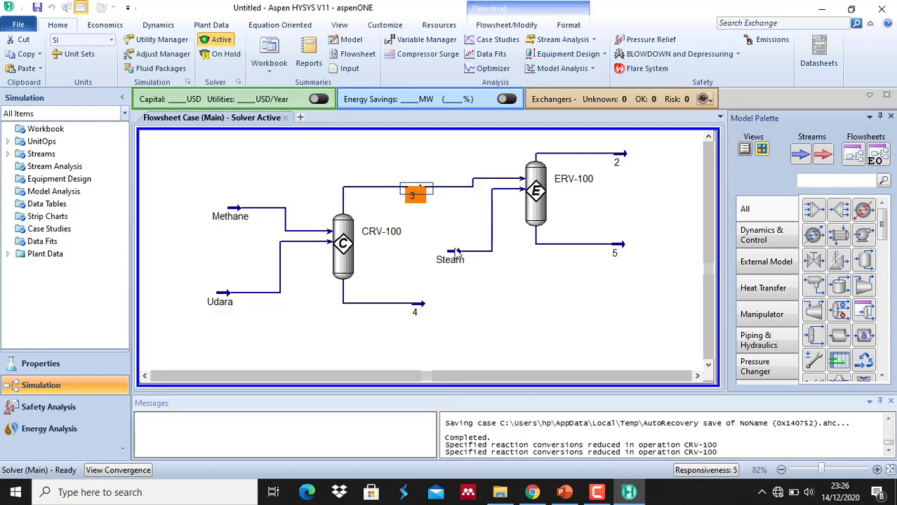
Size ERV-100 as a vertical cylinder with a diameter of 1 m and a height of 4 m.
{"action": "double_click", "coordinate": [535, 214]}
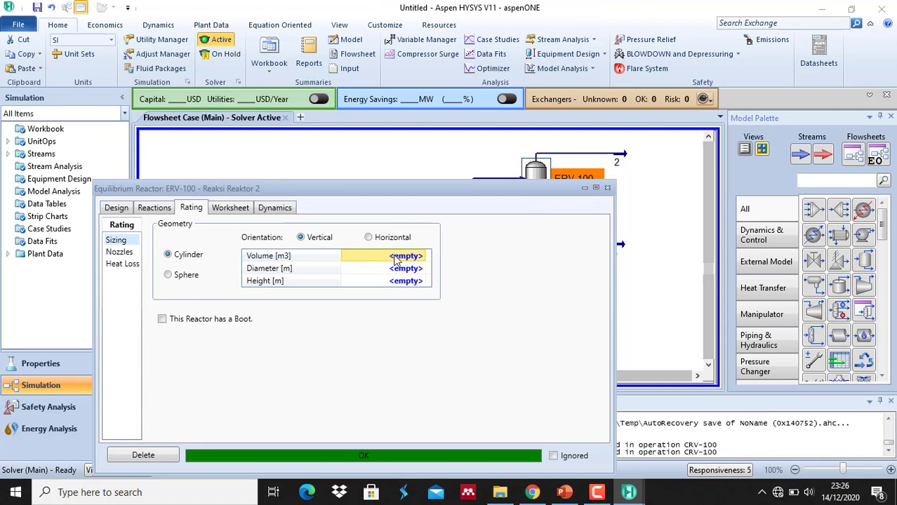
{"action": "left_click", "coordinate": [405, 274]}
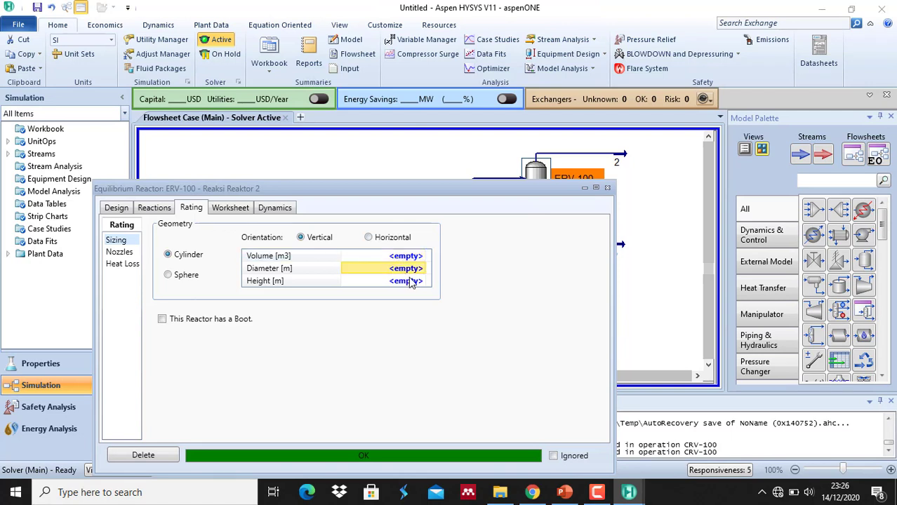
{"action": "type", "text": "1"}
{"action": "key", "text": "Return"}
{"action": "left_click", "coordinate": [408, 281]}
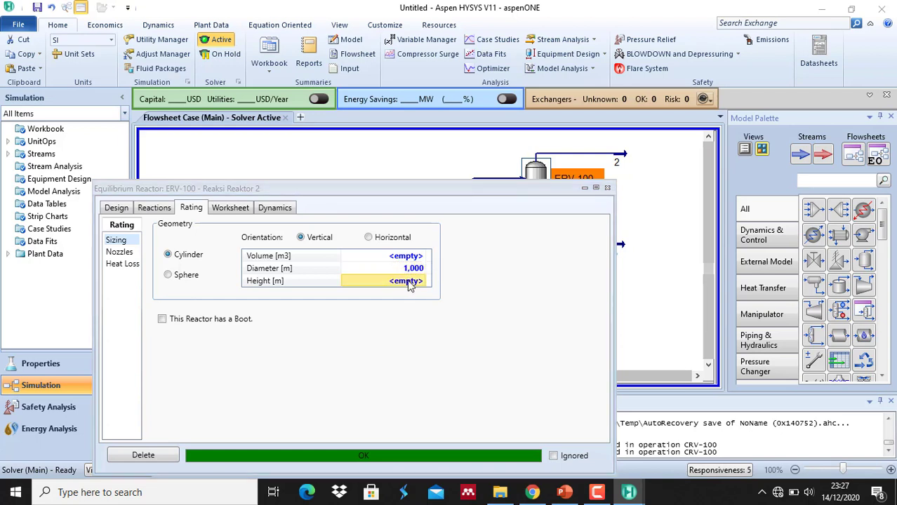
{"action": "type", "text": "4"}
{"action": "key", "text": "Return"}
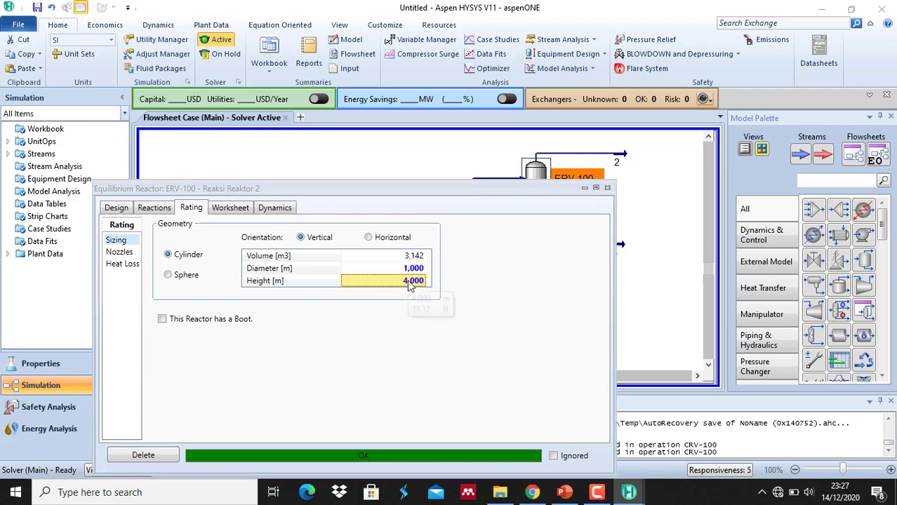
Compare the conditions, compositions and physical properties of ERV-100's inlet and outlet streams, with all four stream columns in view.
{"action": "left_click", "coordinate": [230, 210]}
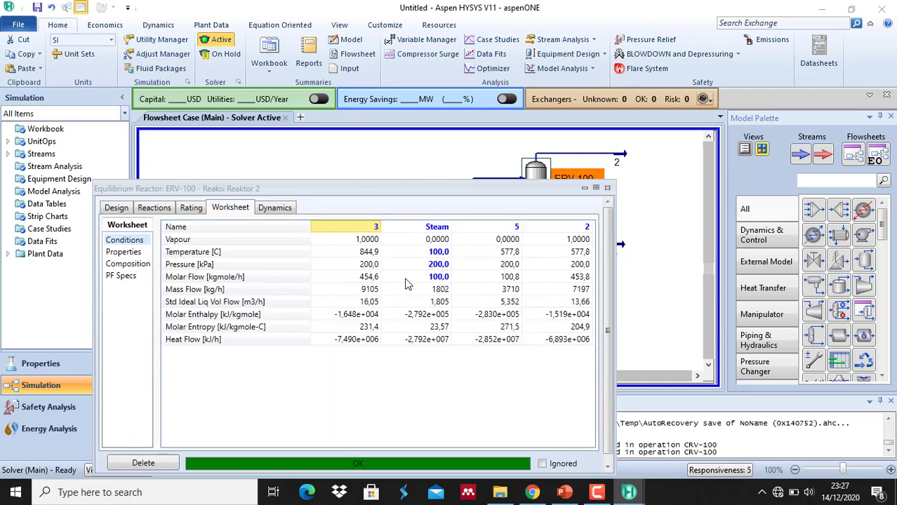
{"action": "left_click", "coordinate": [138, 270]}
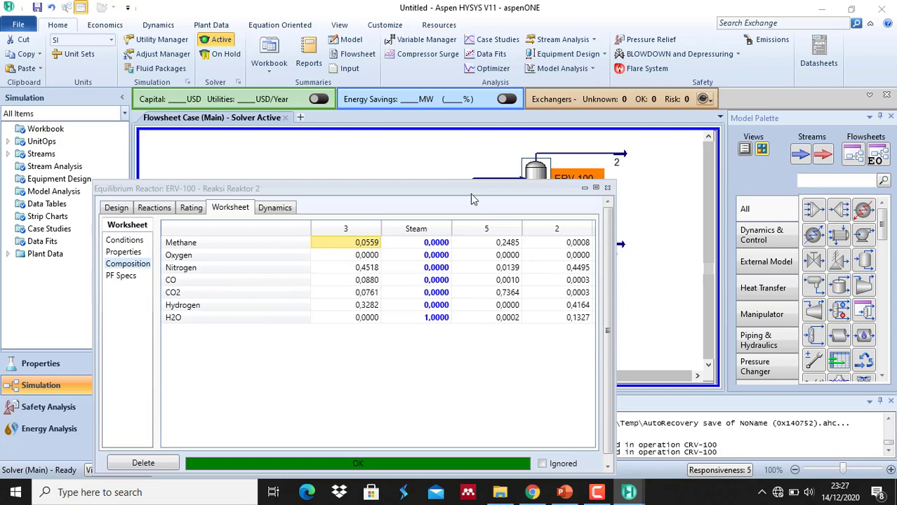
{"action": "left_click_drag", "start_coordinate": [466, 193], "coordinate": [396, 199]}
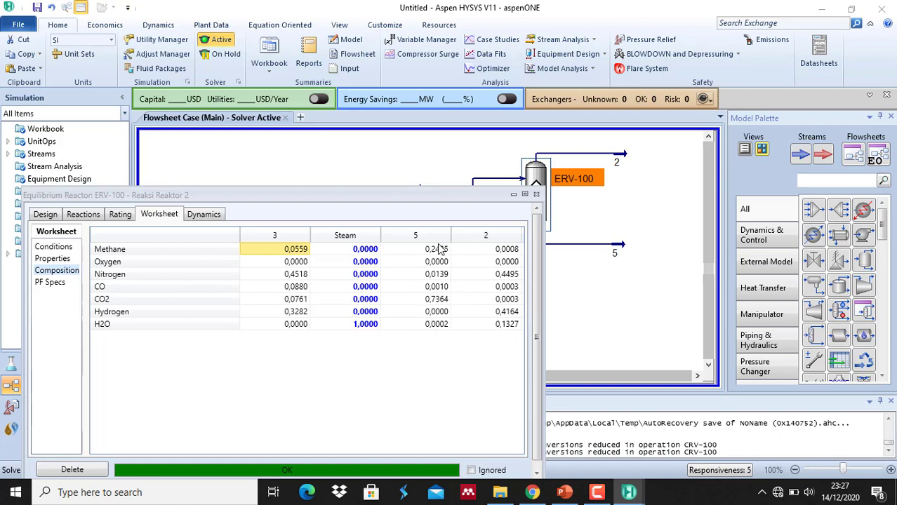
{"action": "left_click", "coordinate": [52, 259]}
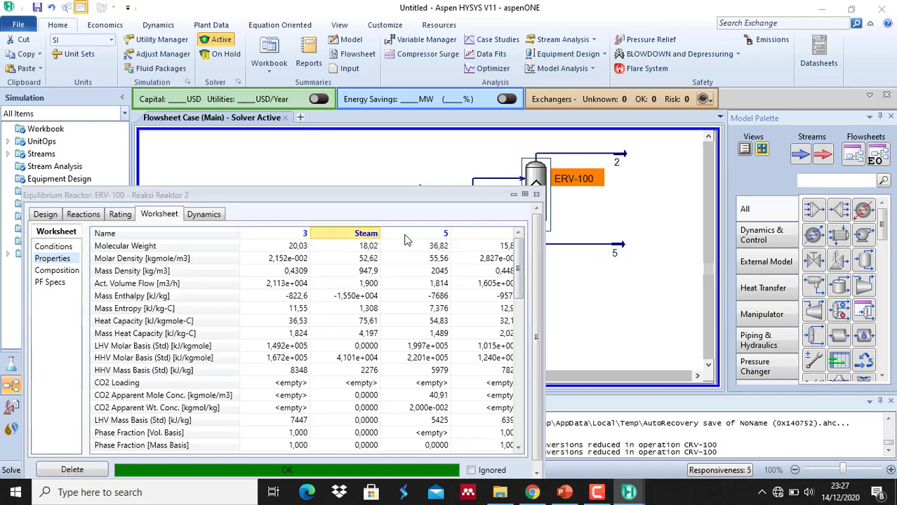
{"action": "left_click", "coordinate": [435, 245]}
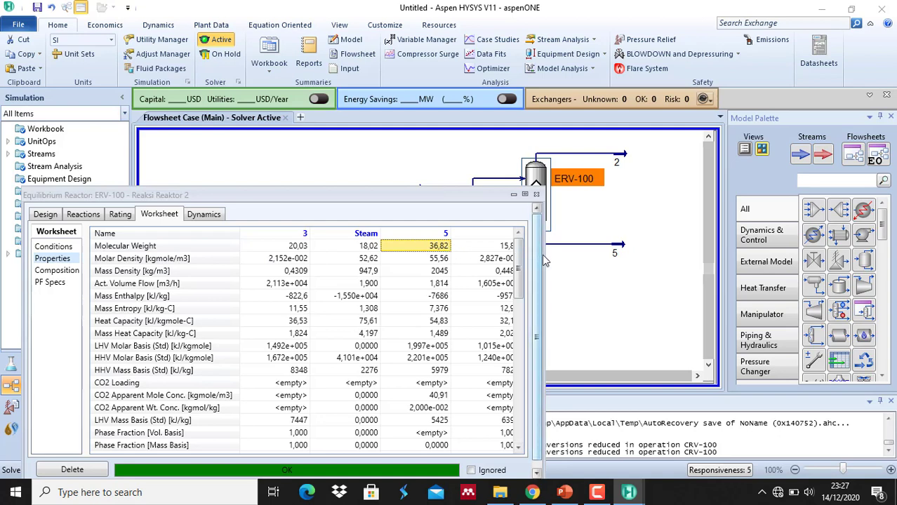
{"action": "left_click_drag", "start_coordinate": [541, 254], "coordinate": [576, 256]}
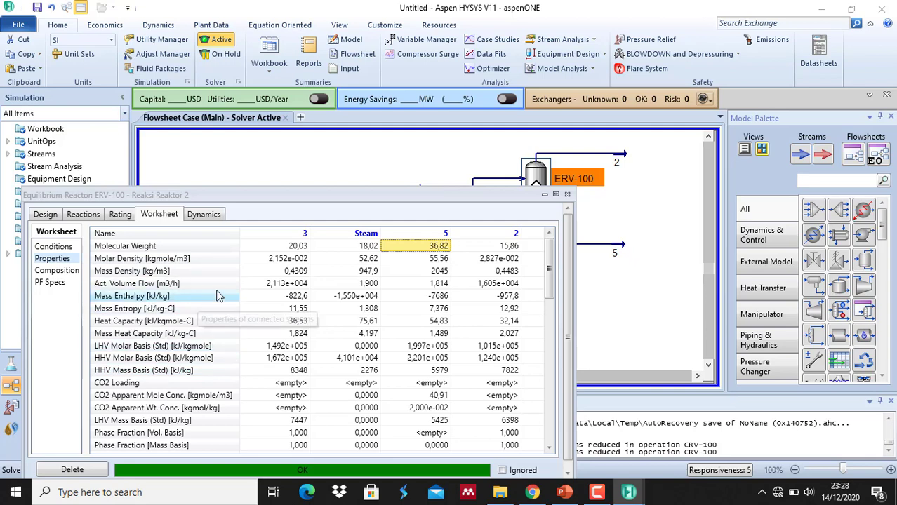
{"action": "left_click", "coordinate": [59, 272]}
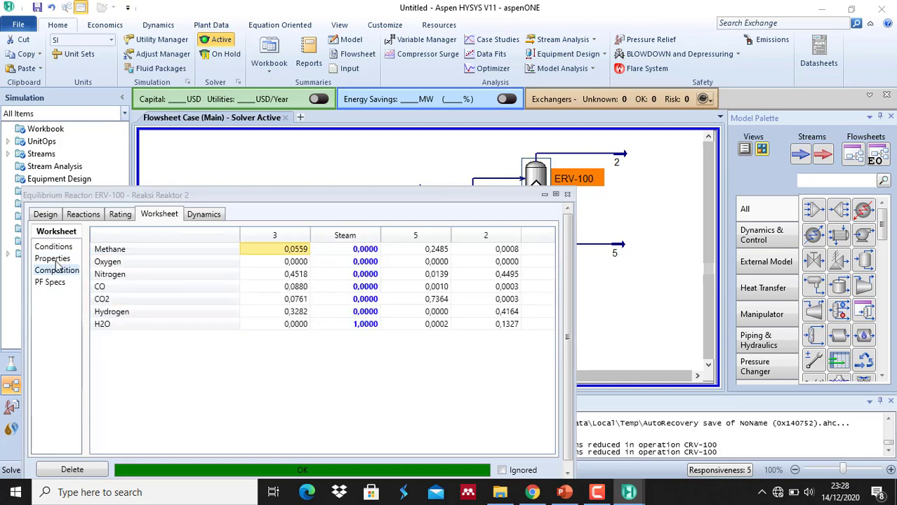
Check ERV-100's dynamic specifications, holdup, connections and reaction details, and close the reactor.
{"action": "left_click", "coordinate": [204, 215]}
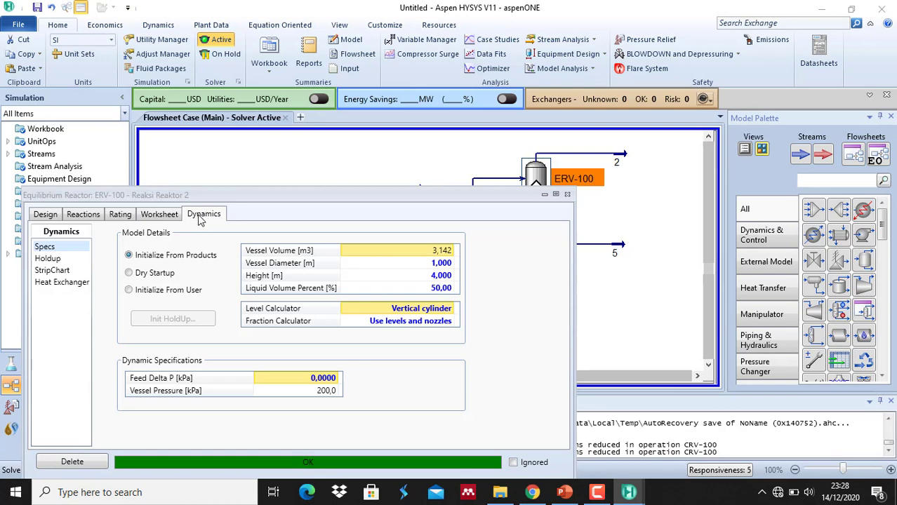
{"action": "left_click", "coordinate": [59, 260]}
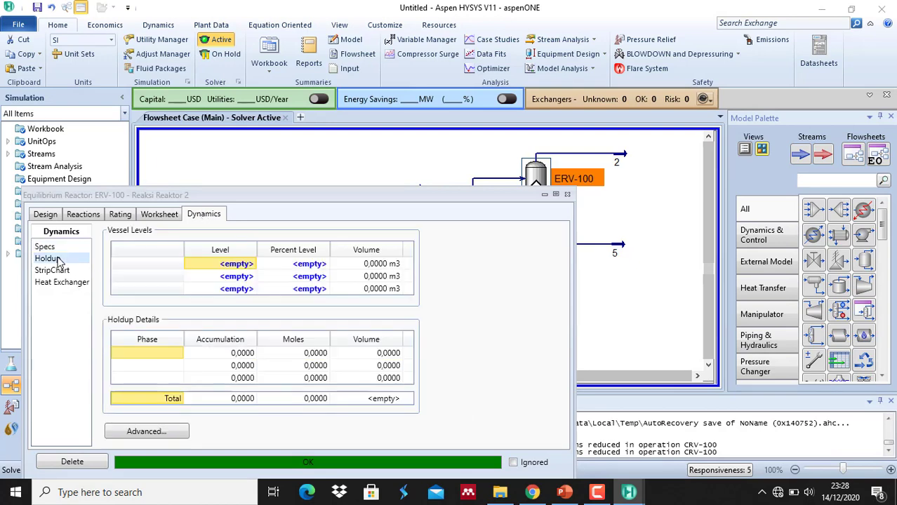
{"action": "left_click", "coordinate": [52, 249]}
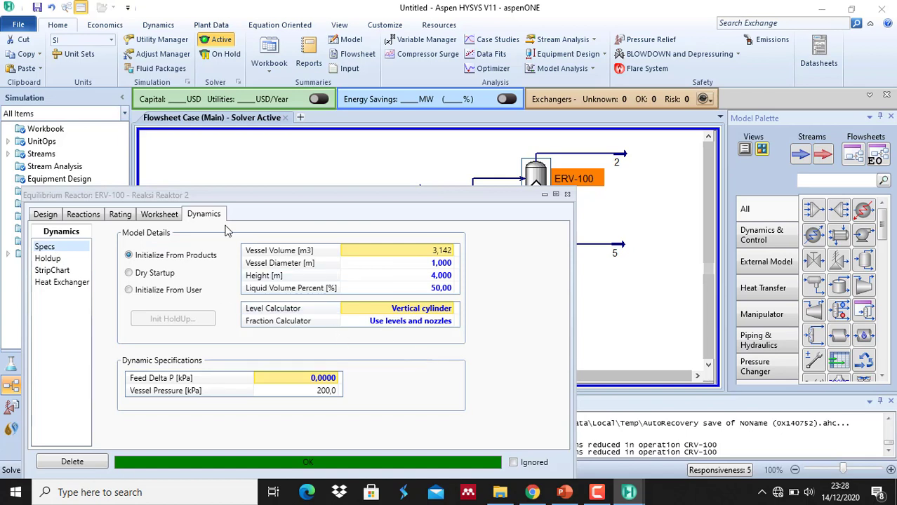
{"action": "left_click", "coordinate": [54, 216]}
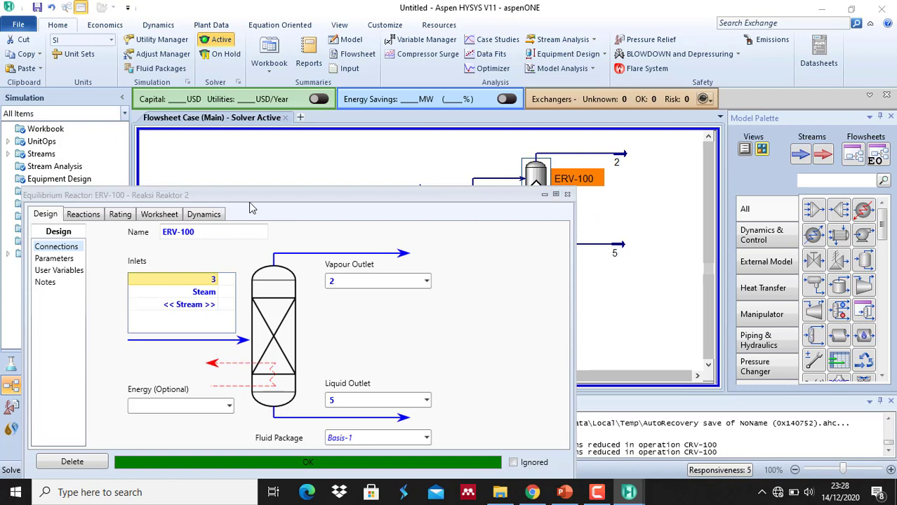
{"action": "left_click", "coordinate": [83, 214]}
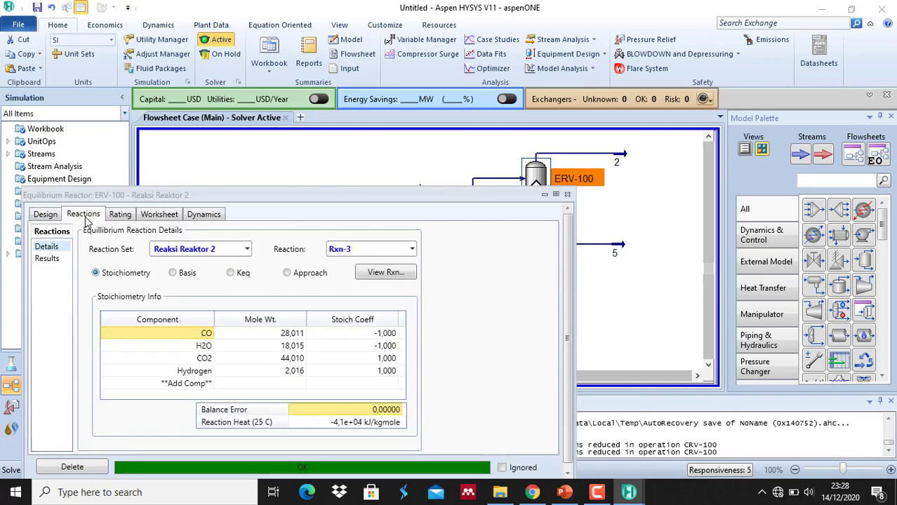
{"action": "left_click", "coordinate": [567, 195]}
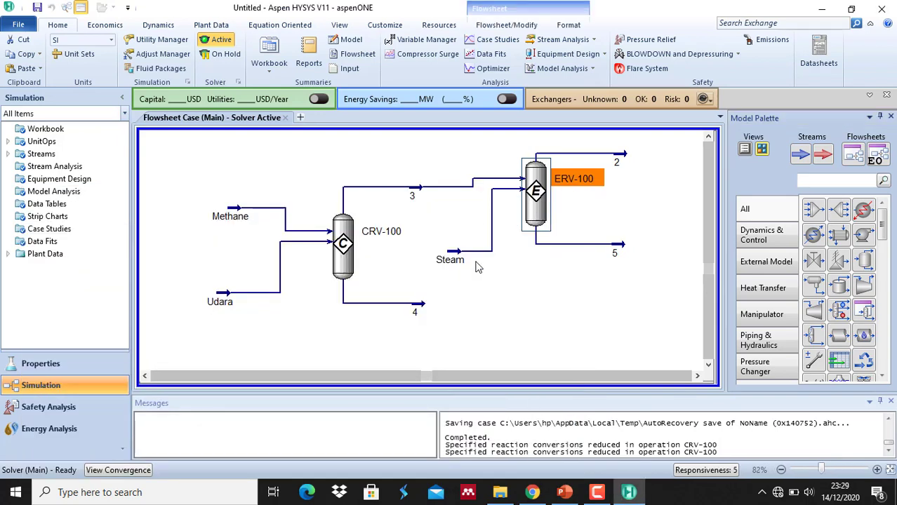